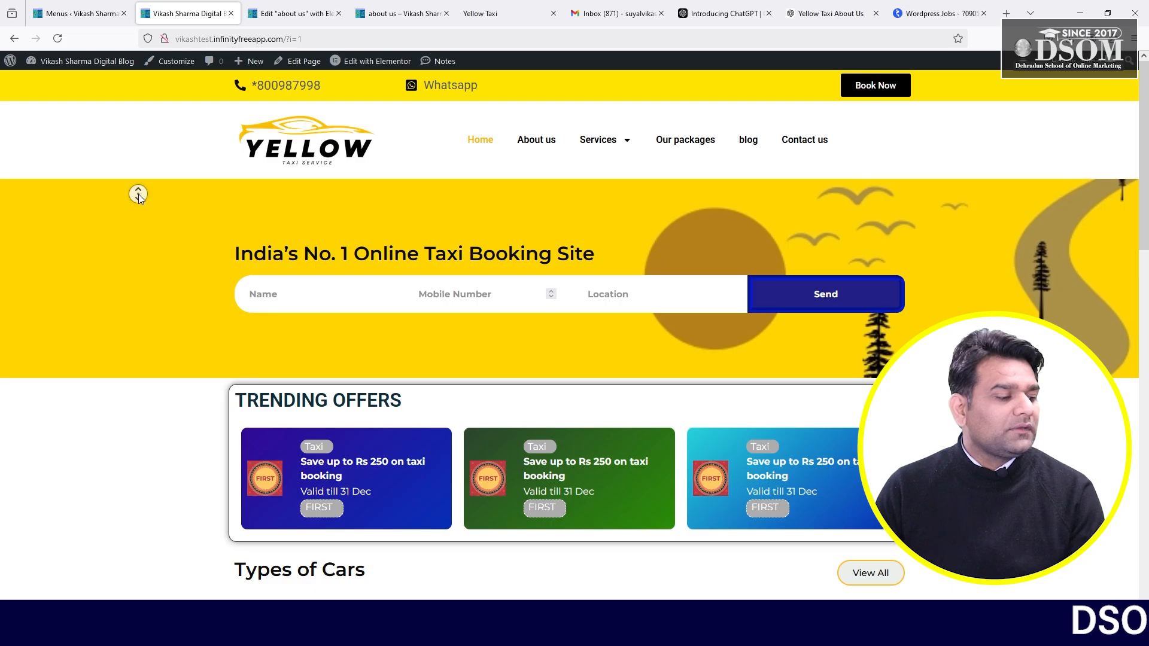
scroll(138, 207, down, 1)
scroll(149, 160, up, 1)
scroll(142, 214, down, 5)
scroll(210, 243, down, 15)
scroll(105, 223, down, 2)
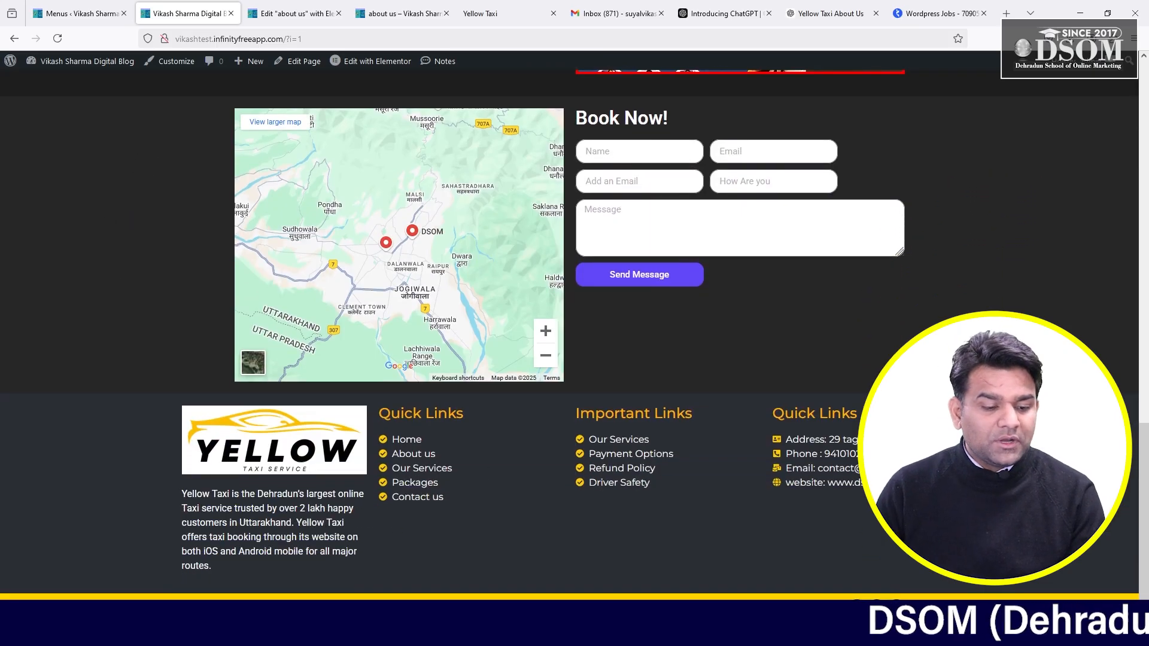
drag(1143, 591, 1143, 234)
click(519, 142)
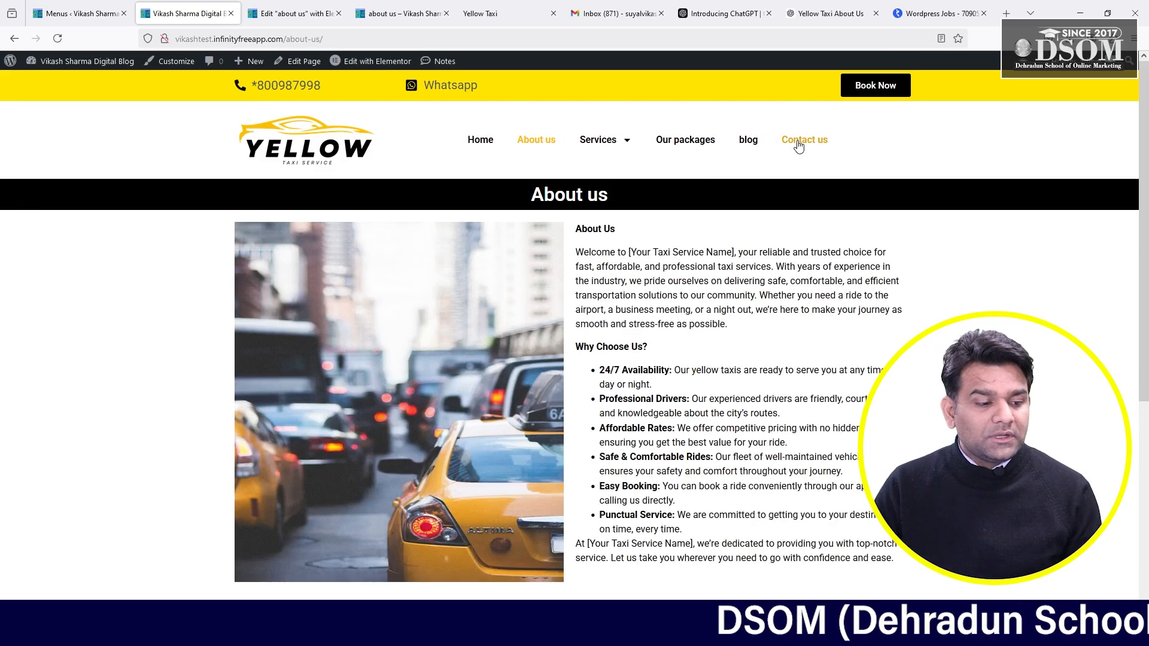
click(799, 143)
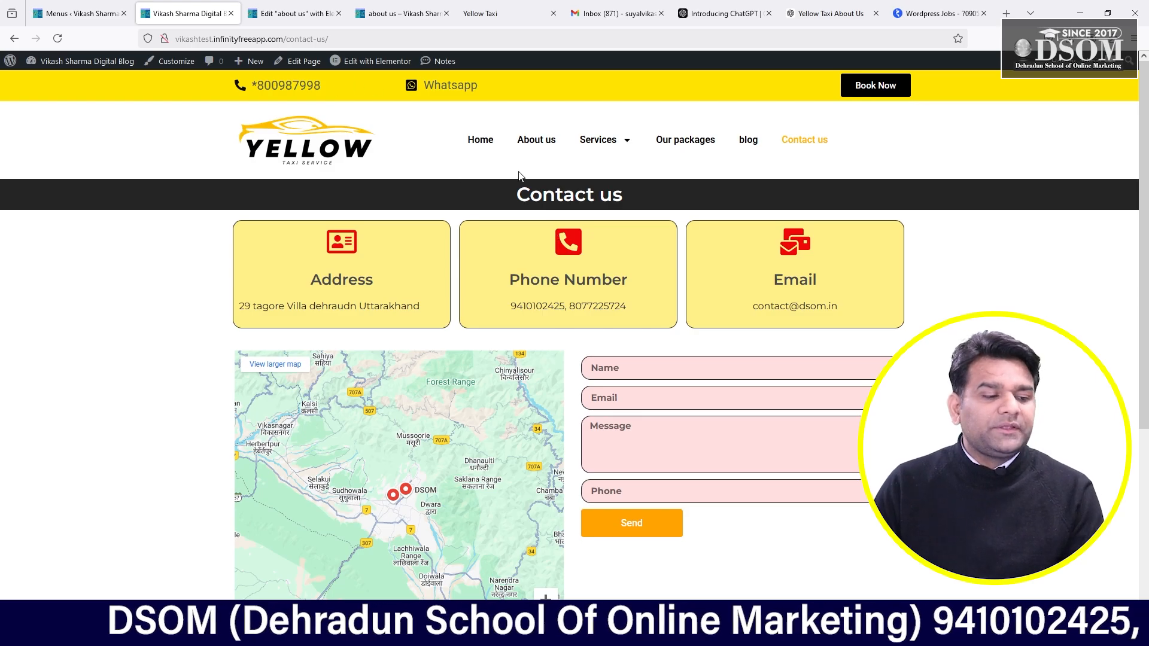
scroll(461, 144, down, 1)
scroll(426, 159, up, 1)
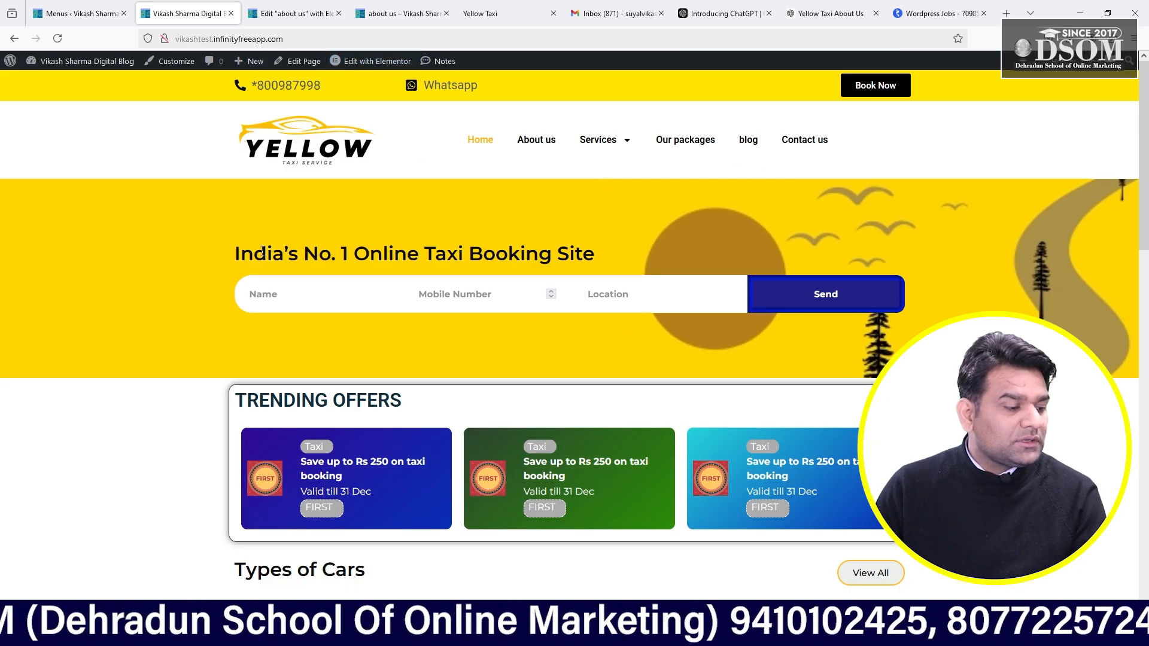
drag(262, 252, 520, 254)
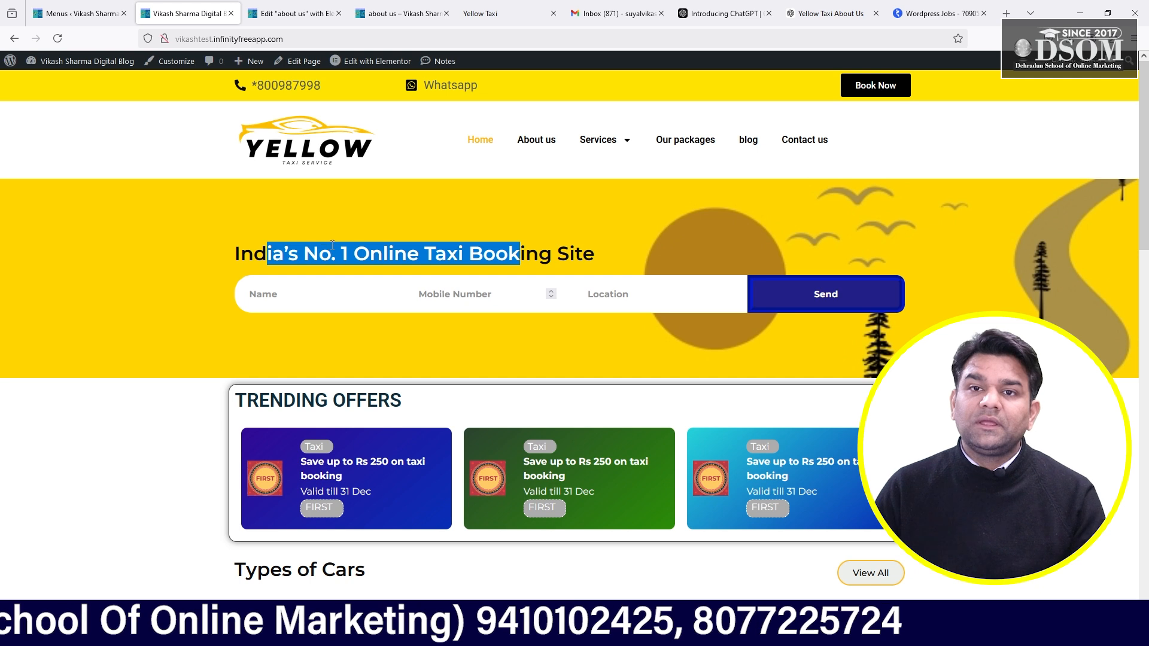
mouse_move(60, 62)
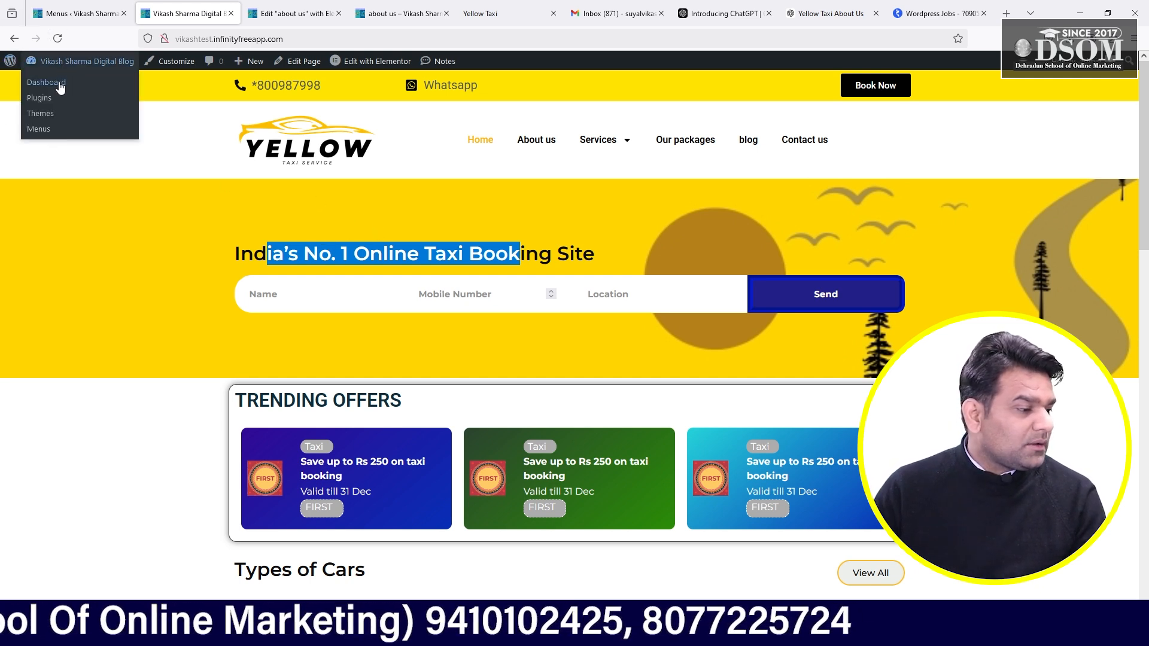
- Go to /wp-admin, log out, and log back in with the saved credentials
click(304, 39)
click(304, 39)
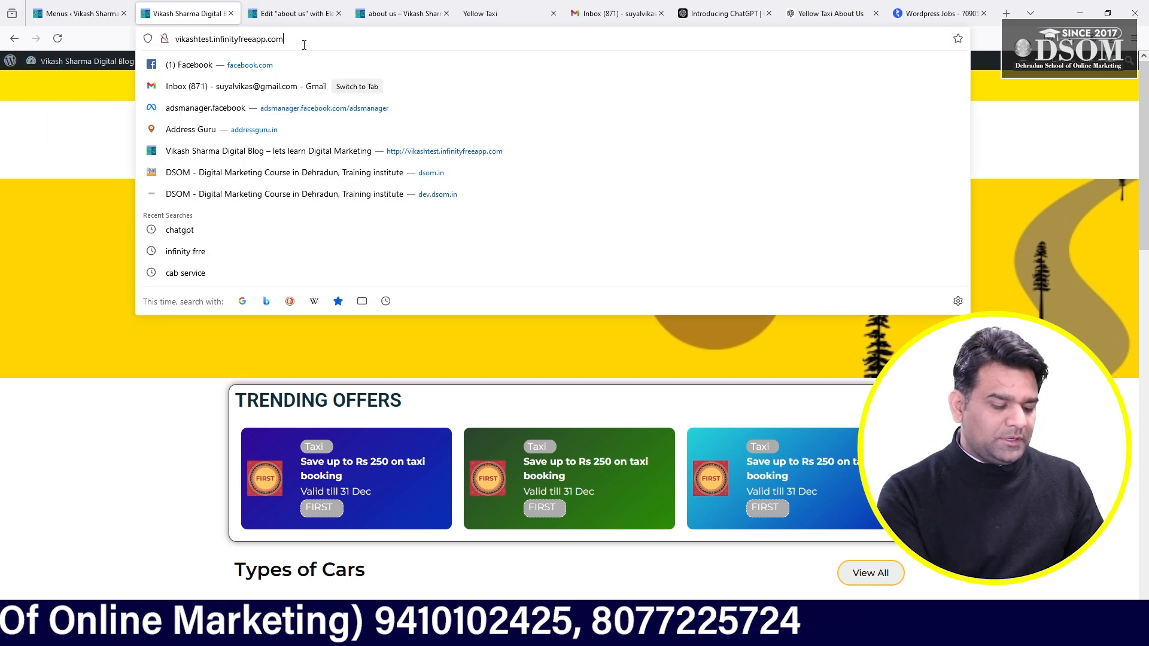
text(/wp-admi)
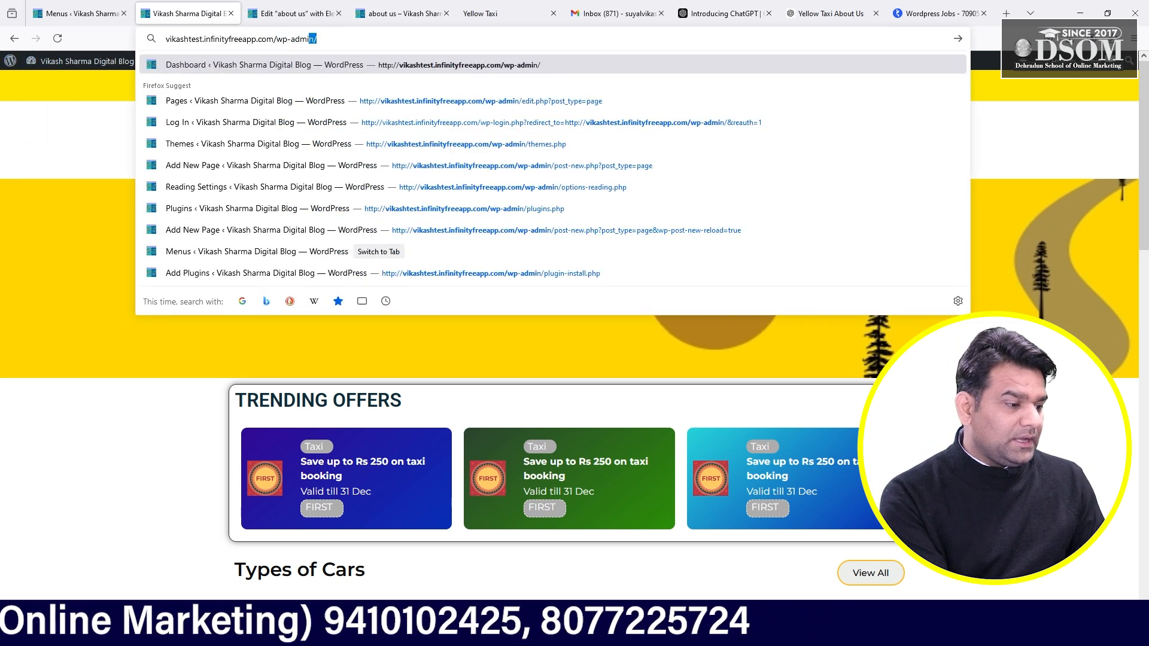
text(n)
key(Return)
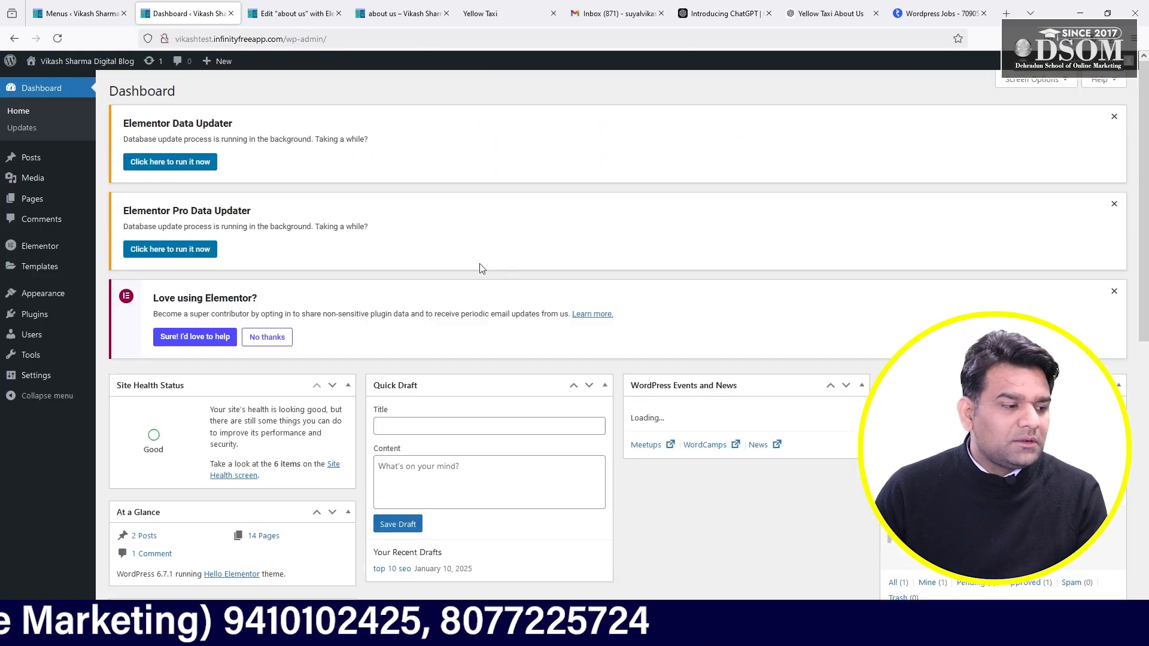
click(1106, 62)
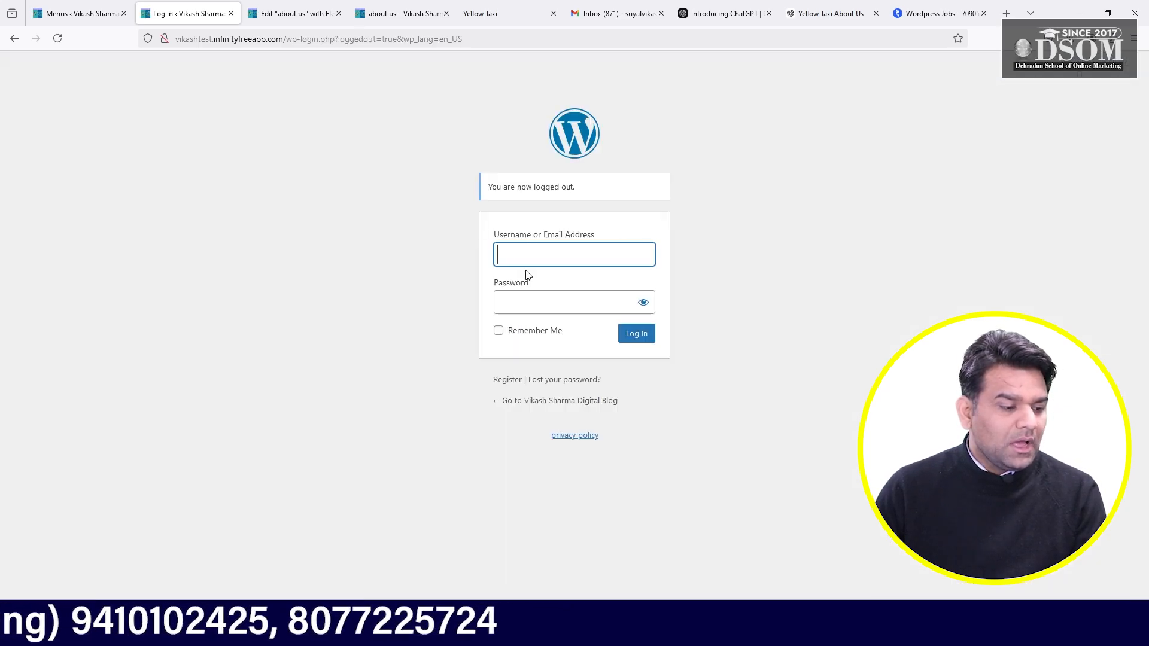
click(534, 297)
click(636, 335)
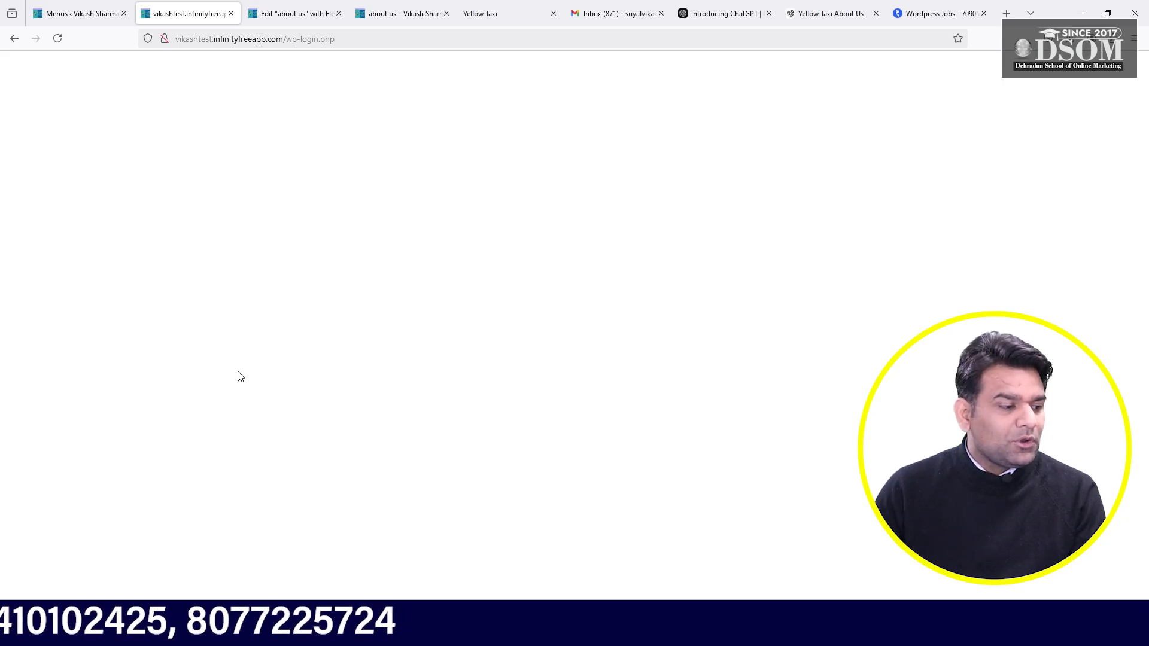
- Close the About Us editor, About Us page, Yellow Taxi and Menus tabs
click(317, 12)
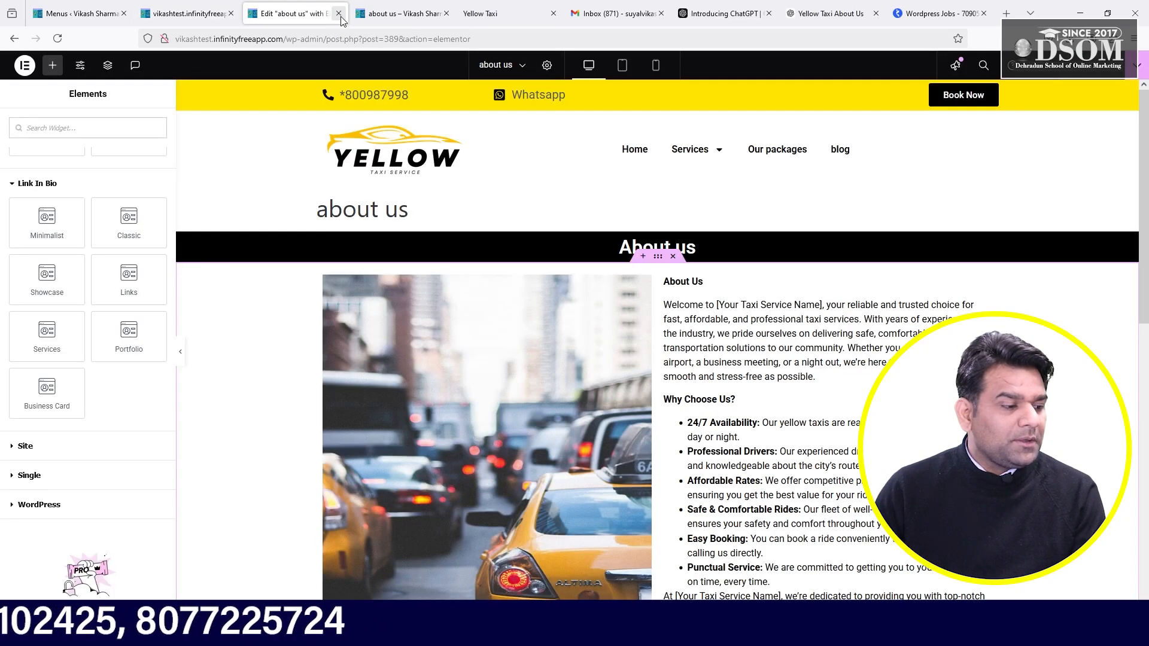
click(338, 13)
click(339, 13)
click(338, 14)
click(149, 4)
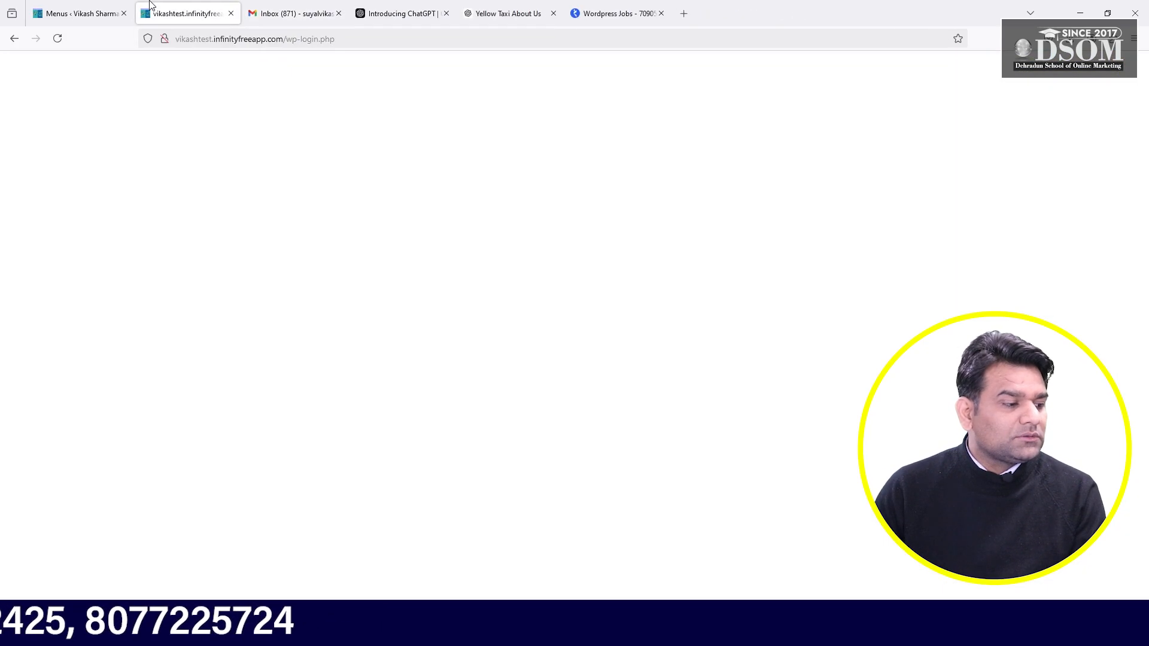
click(90, 12)
click(124, 13)
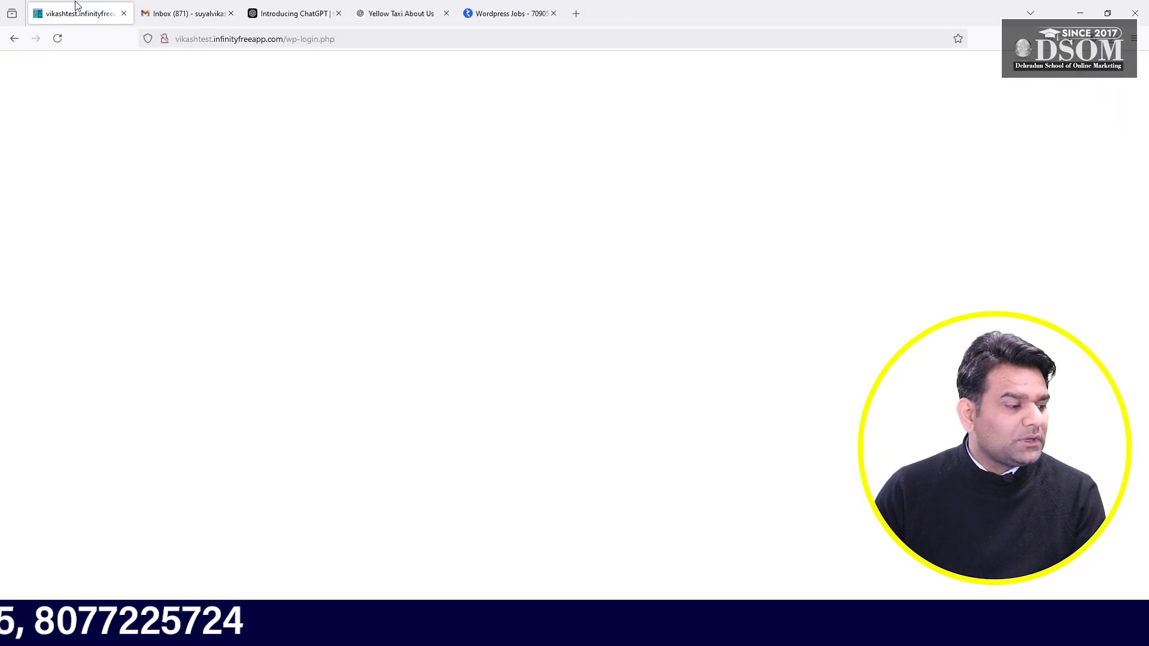
- Log in again on the reloaded login page and open Visit Site in a new tab
click(307, 39)
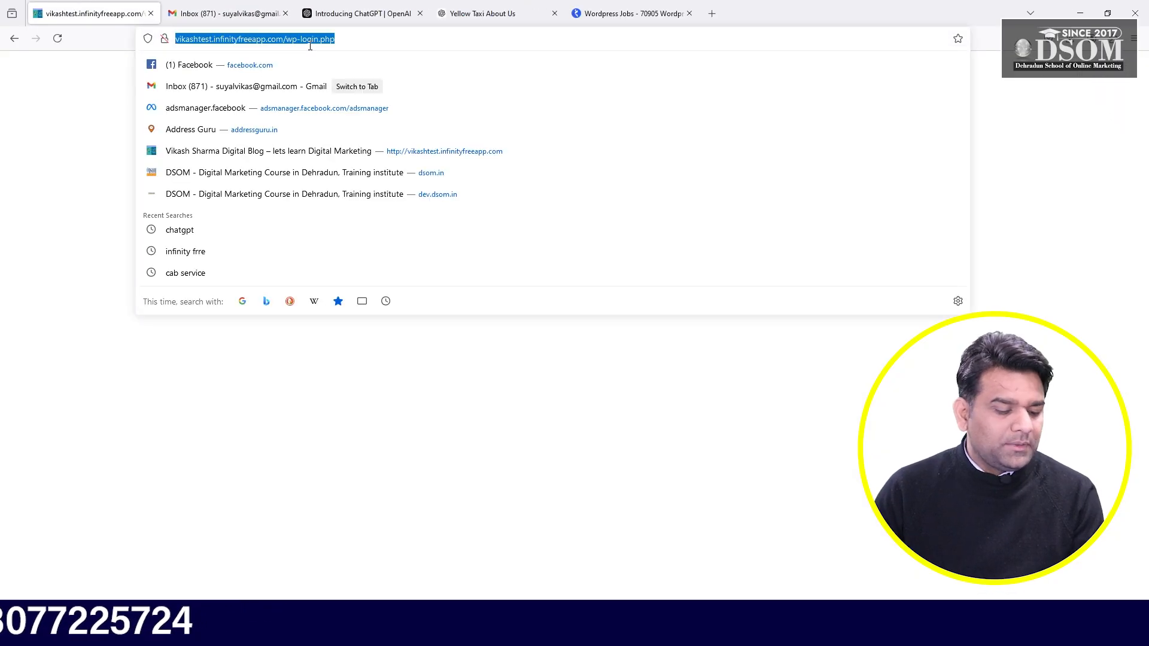
key(Return)
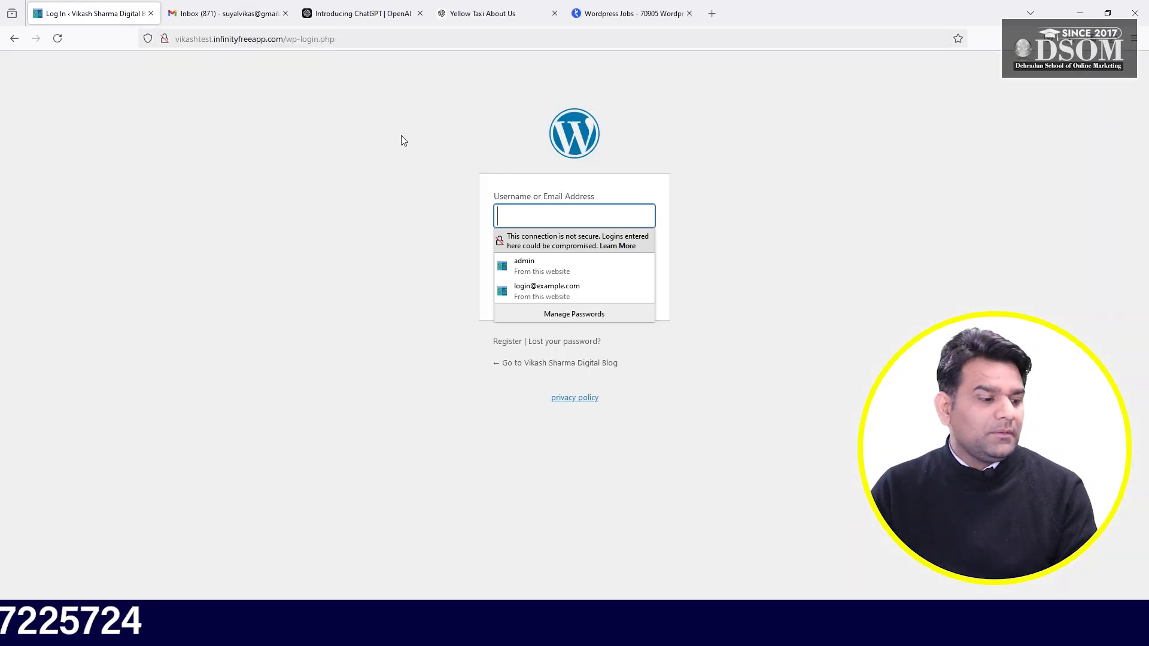
click(569, 264)
click(634, 295)
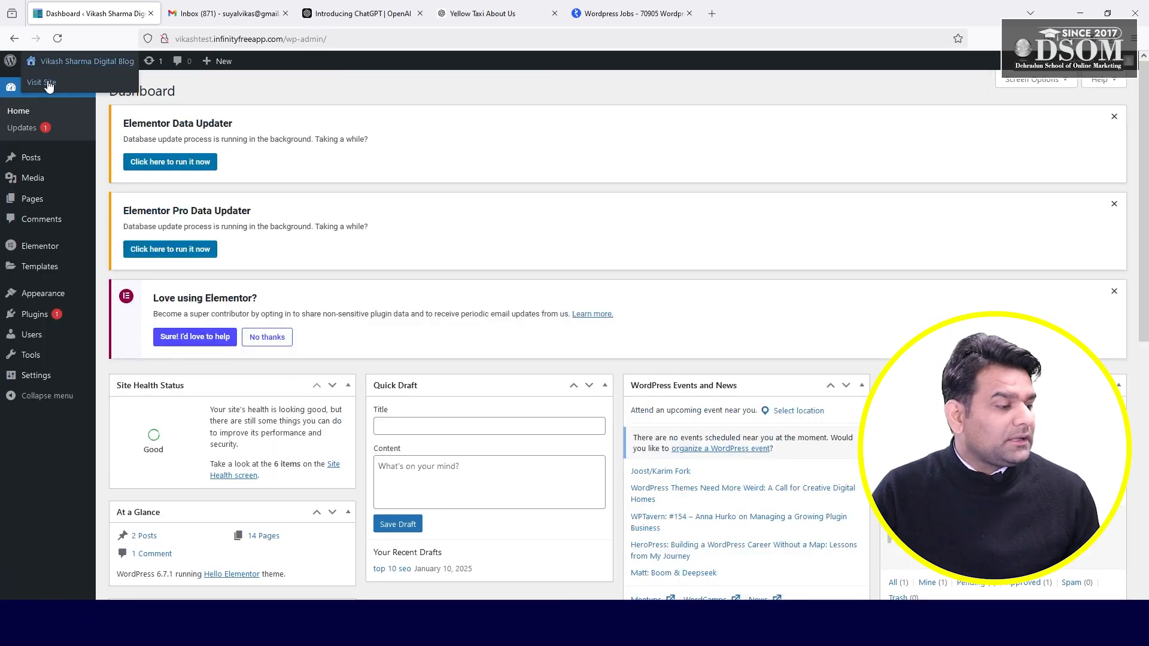
right_click(47, 82)
click(62, 94)
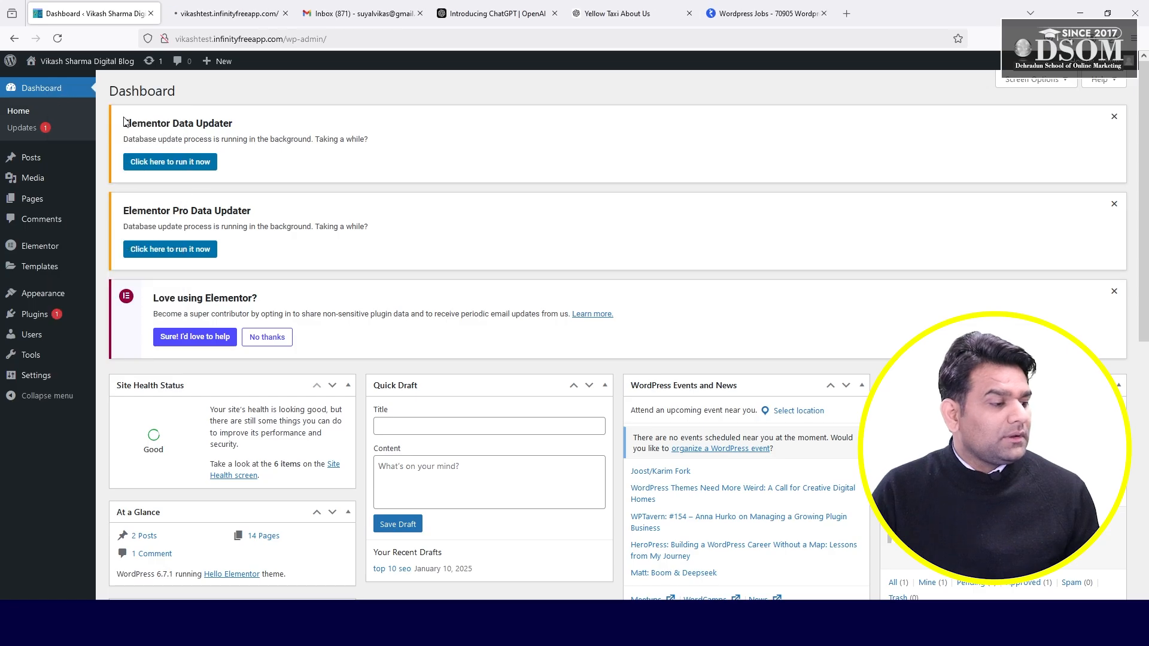
click(197, 13)
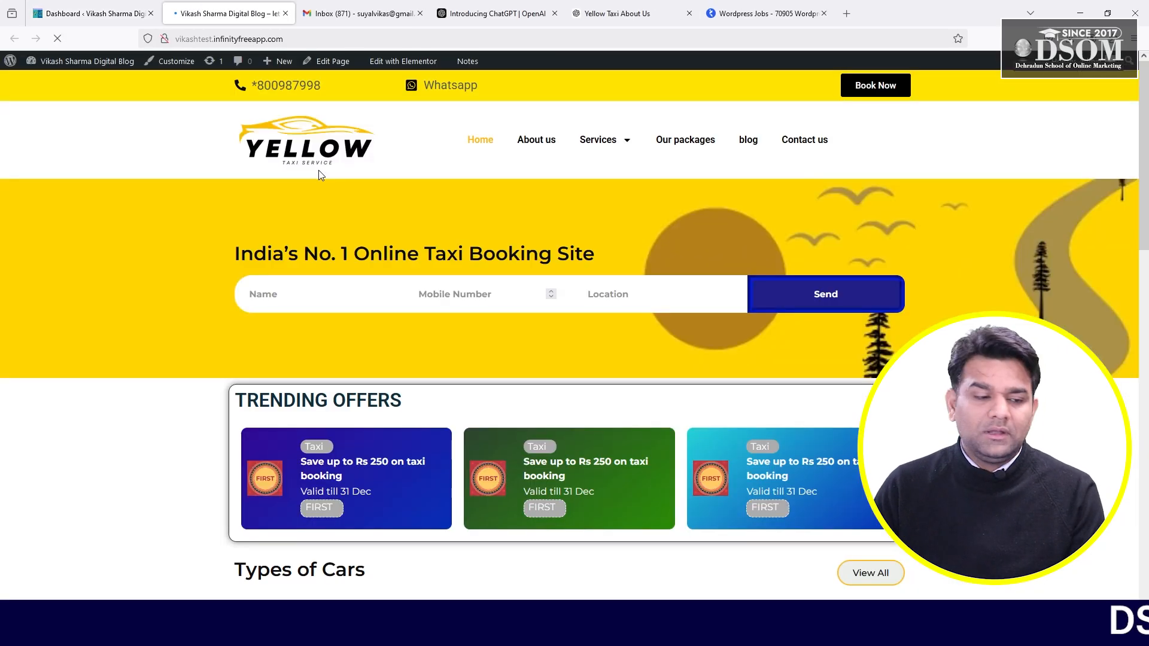
mouse_move(1143, 106)
mouse_down()
mouse_move(1142, 264)
mouse_move(1134, 91)
mouse_up()
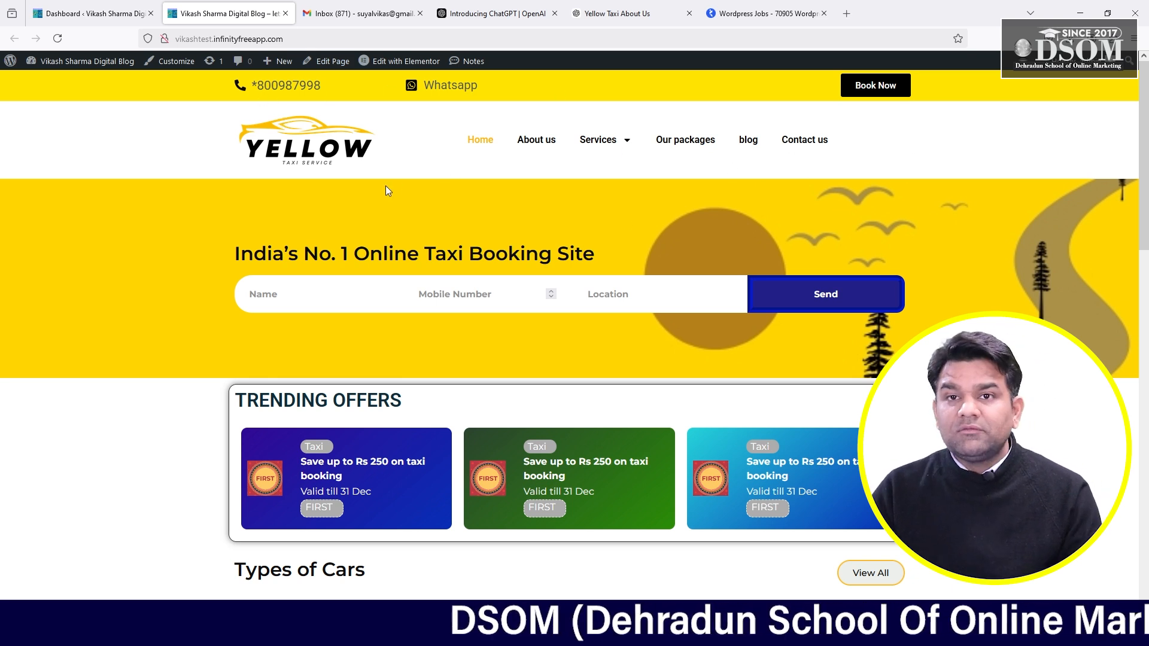
mouse_move(616, 155)
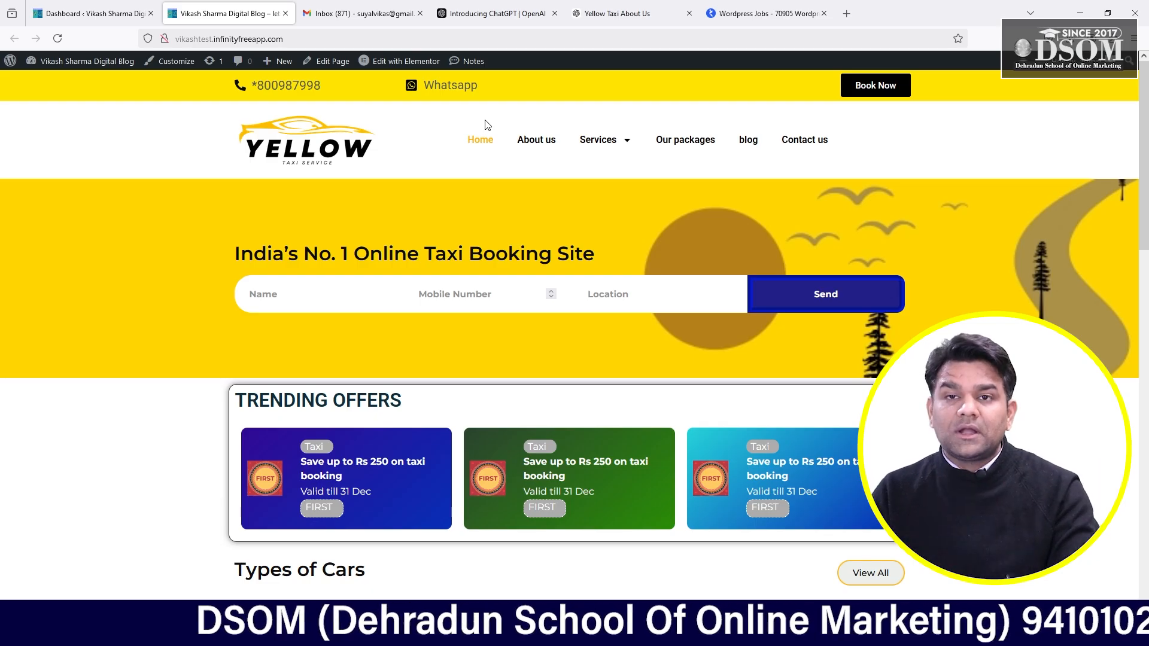
- From the Dashboard, open the Elementor Theme Builder and list only the Header templates
click(75, 13)
mouse_move(24, 199)
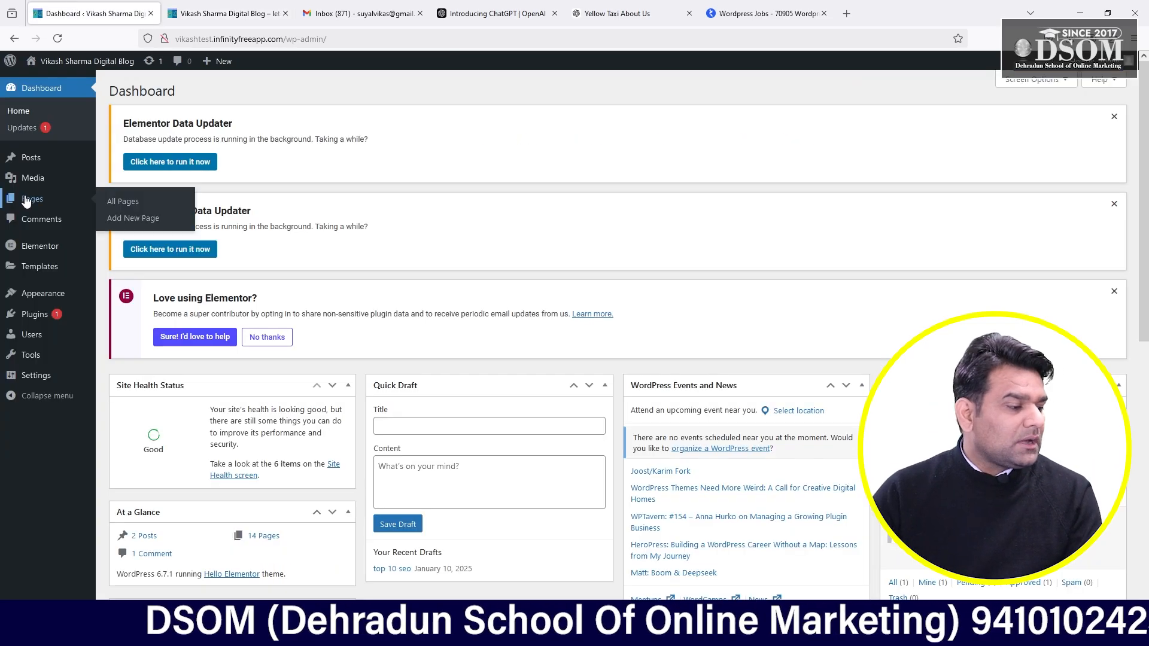
mouse_move(45, 267)
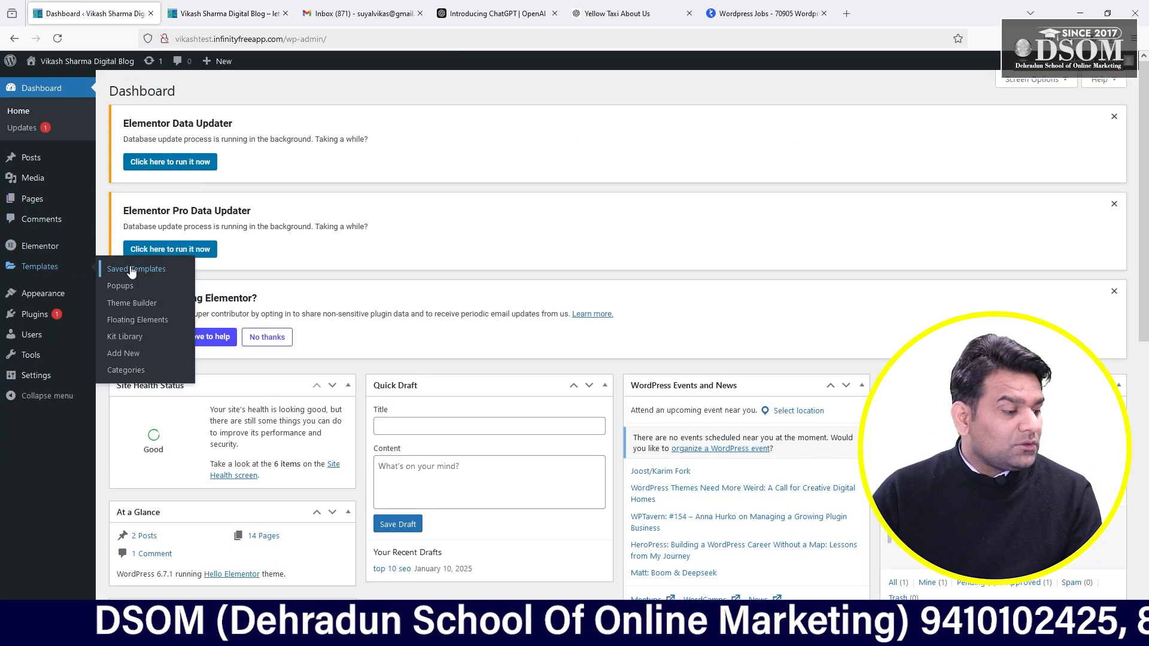
click(141, 304)
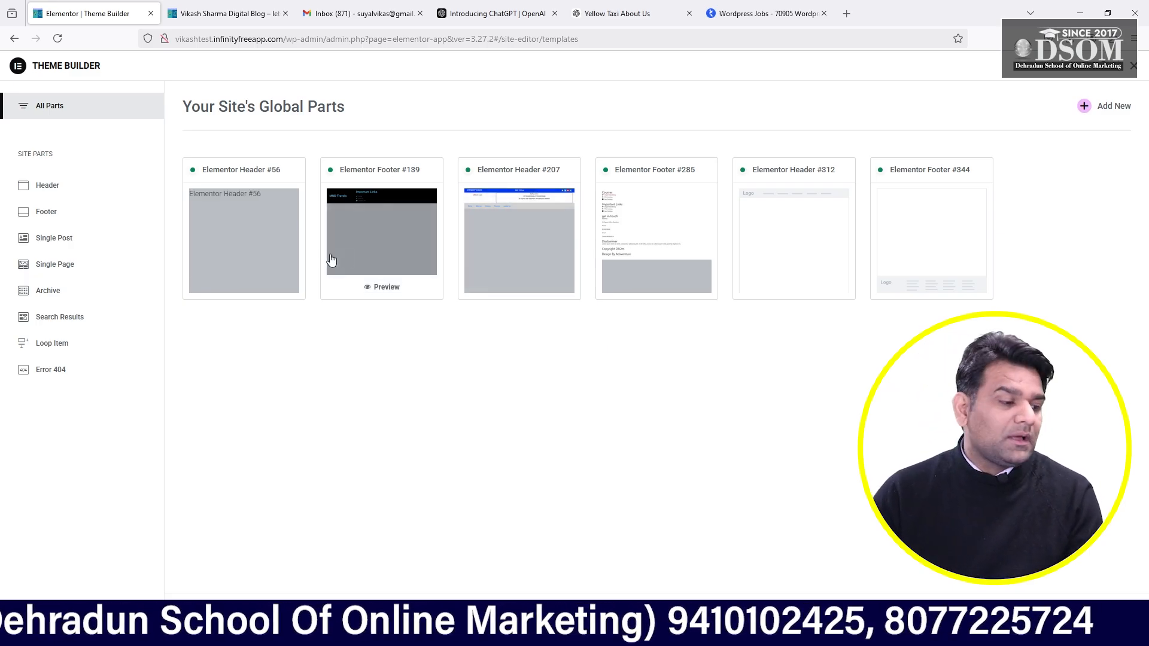
click(546, 264)
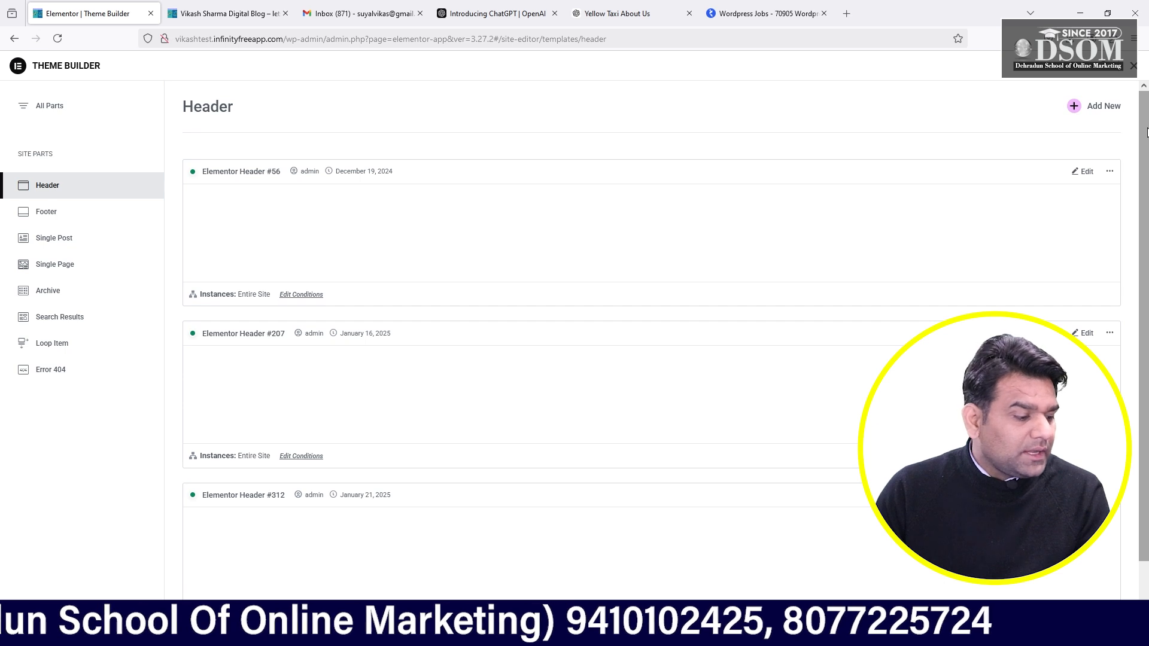
scroll(1147, 131, down, 1)
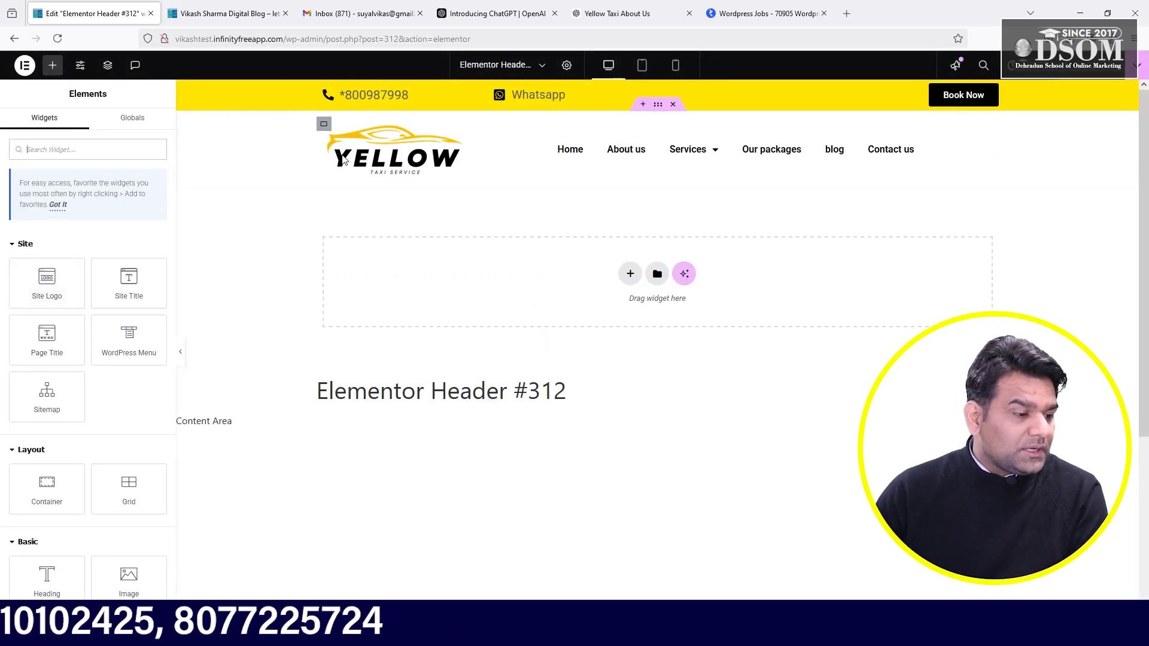
- Set the phone Icon List text font family to Montserrat
click(661, 88)
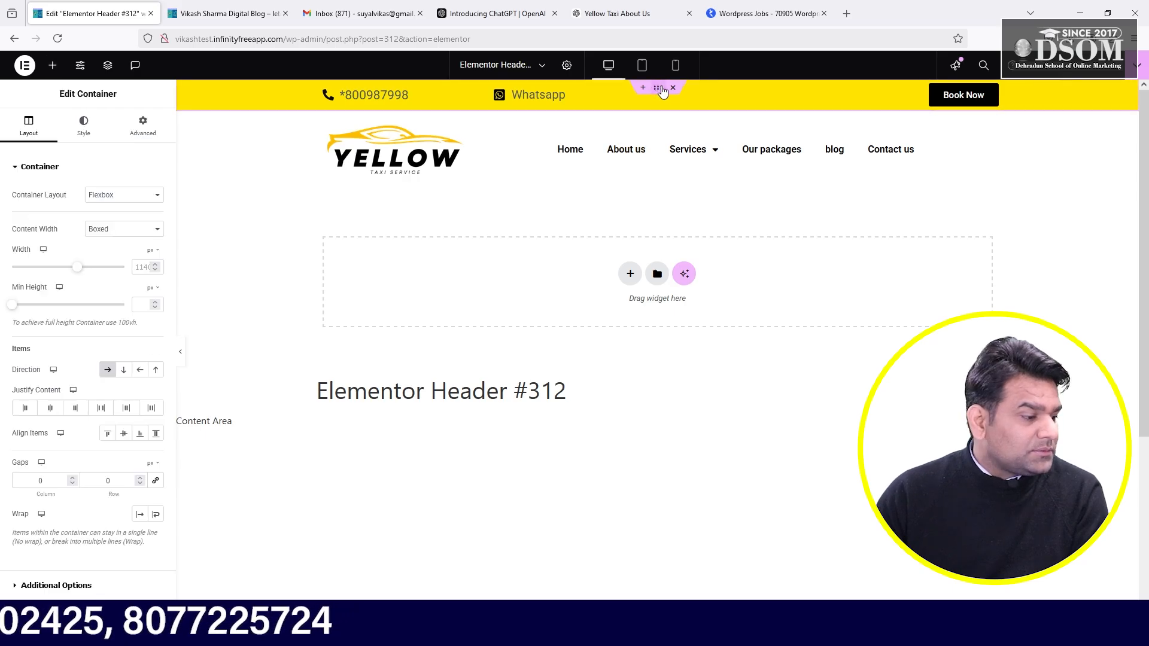
click(77, 139)
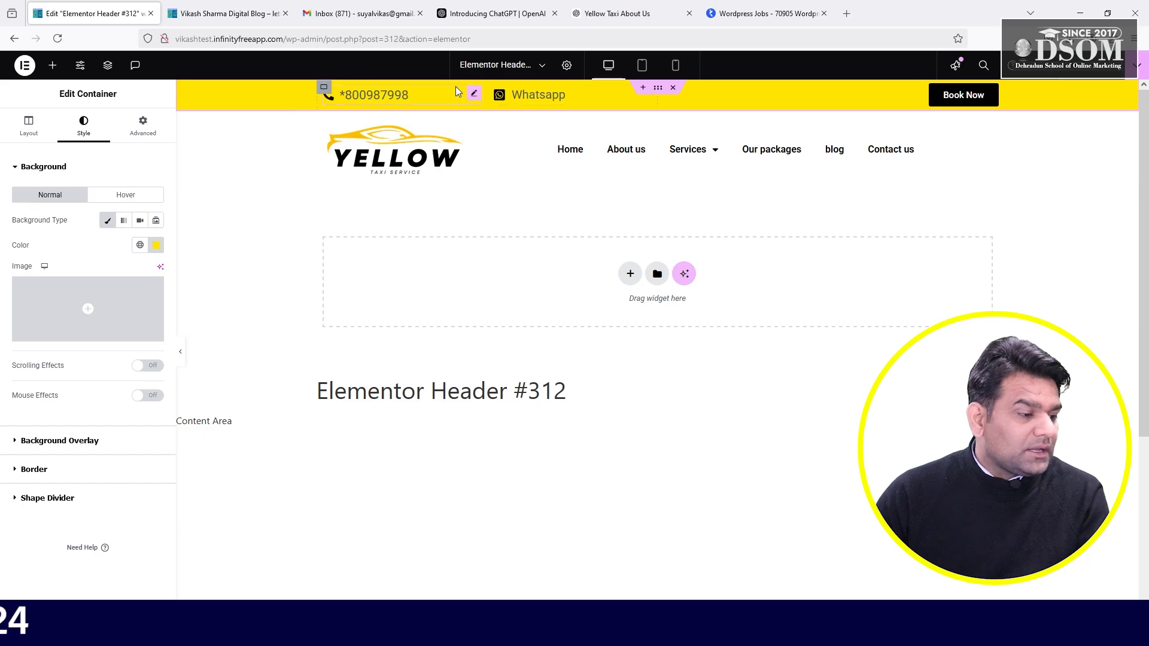
click(479, 97)
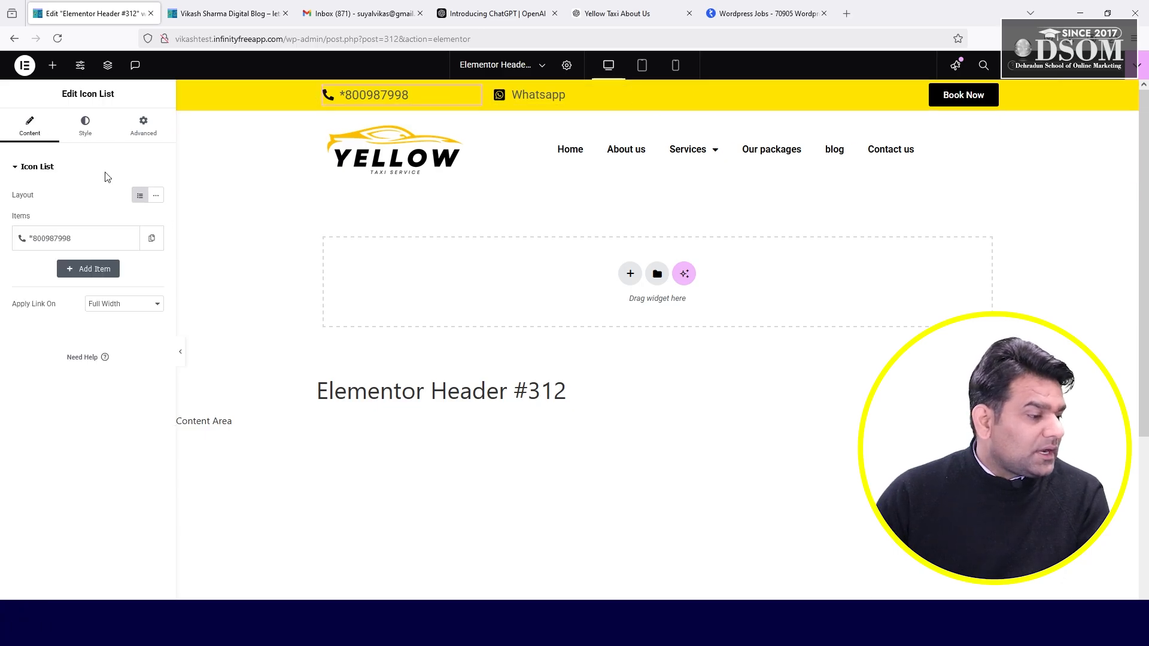
click(84, 124)
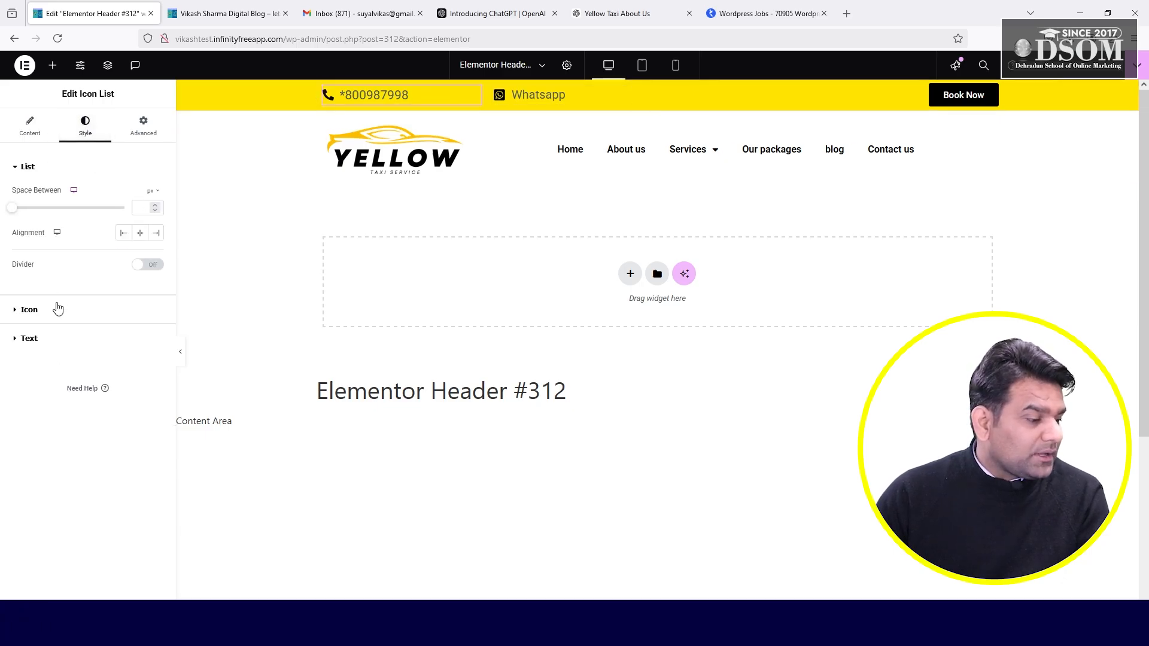
click(27, 339)
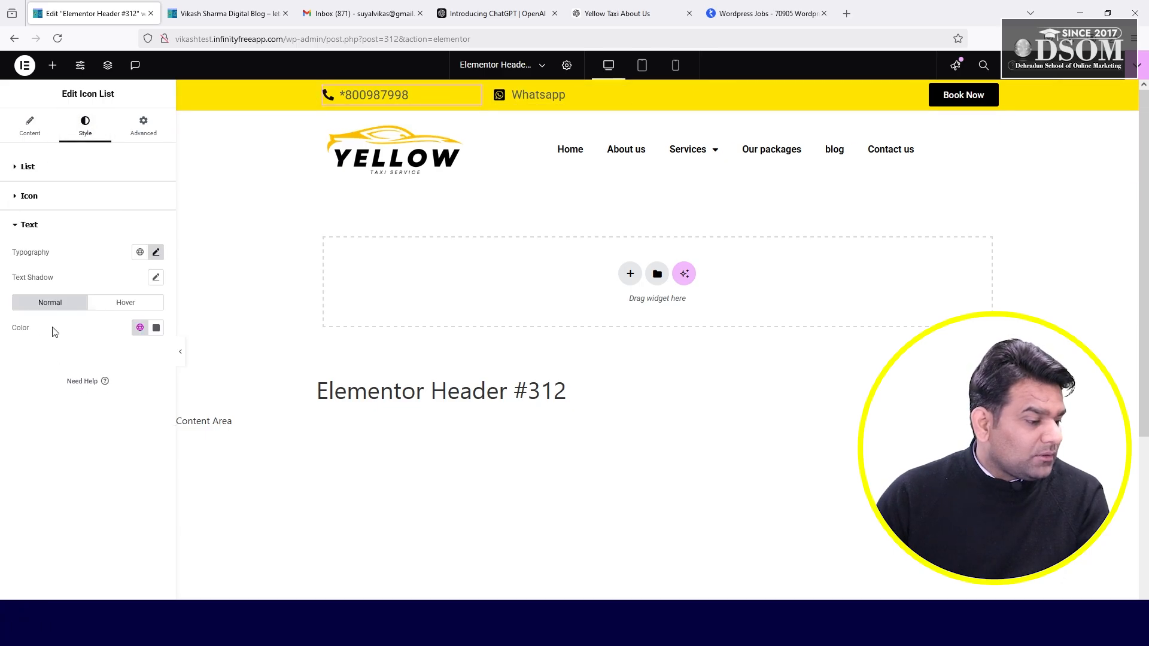
click(156, 252)
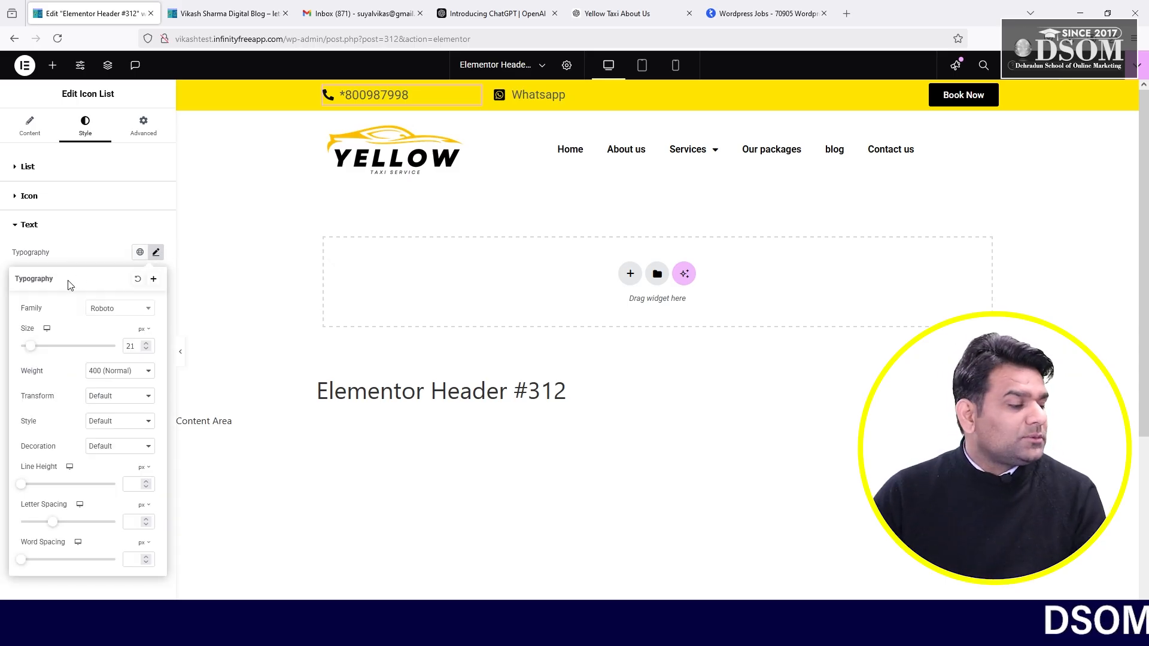
text(monte)
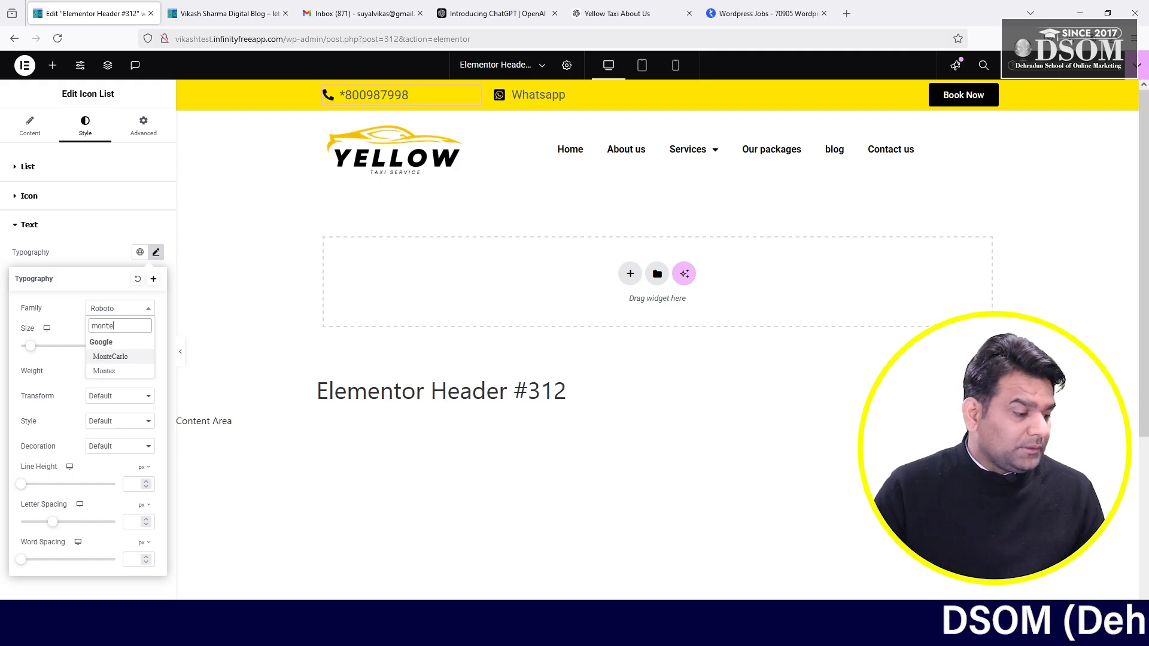
key(BackSpace)
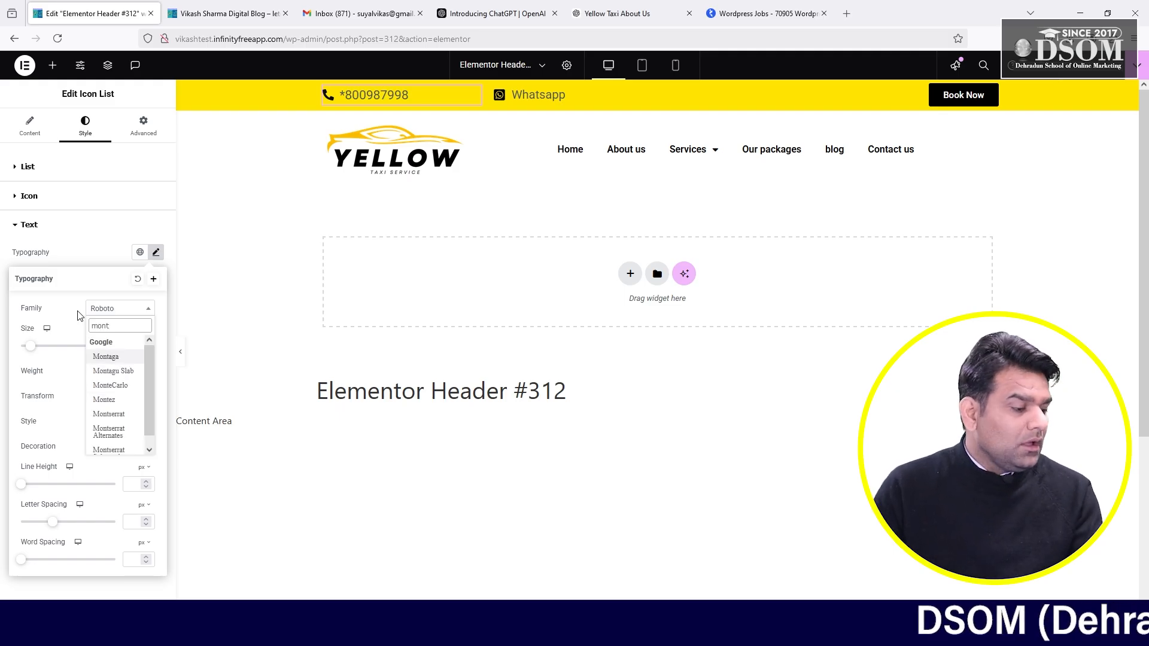
click(117, 420)
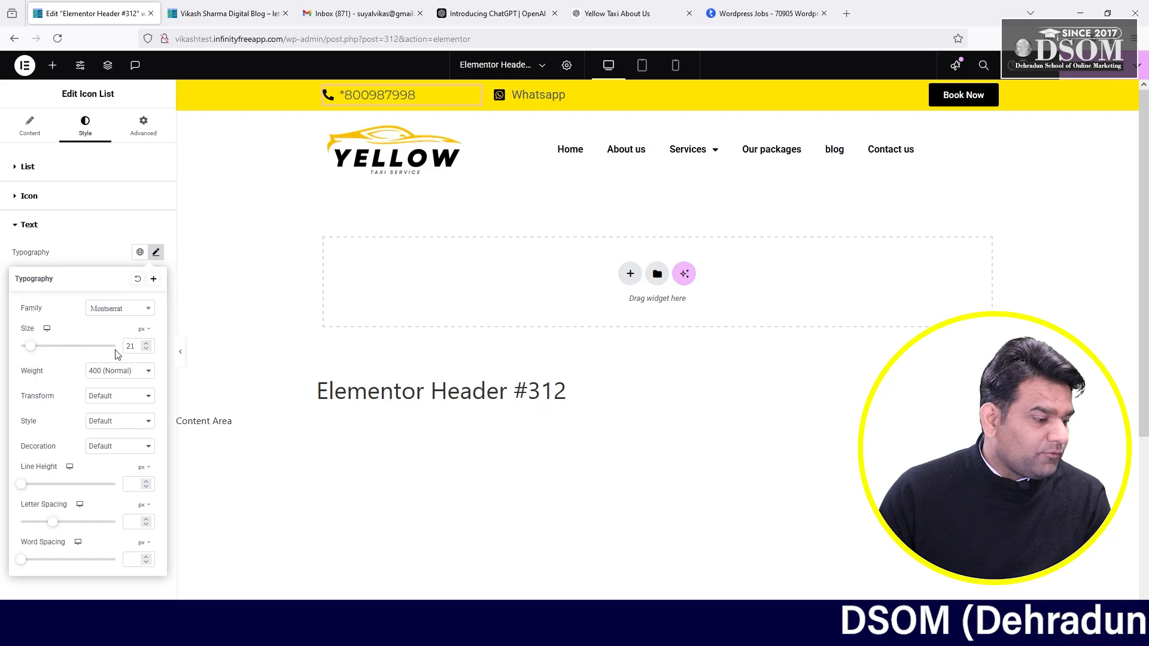
- Set the phone text size to 19
click(147, 350)
click(147, 350)
click(147, 350)
click(147, 350)
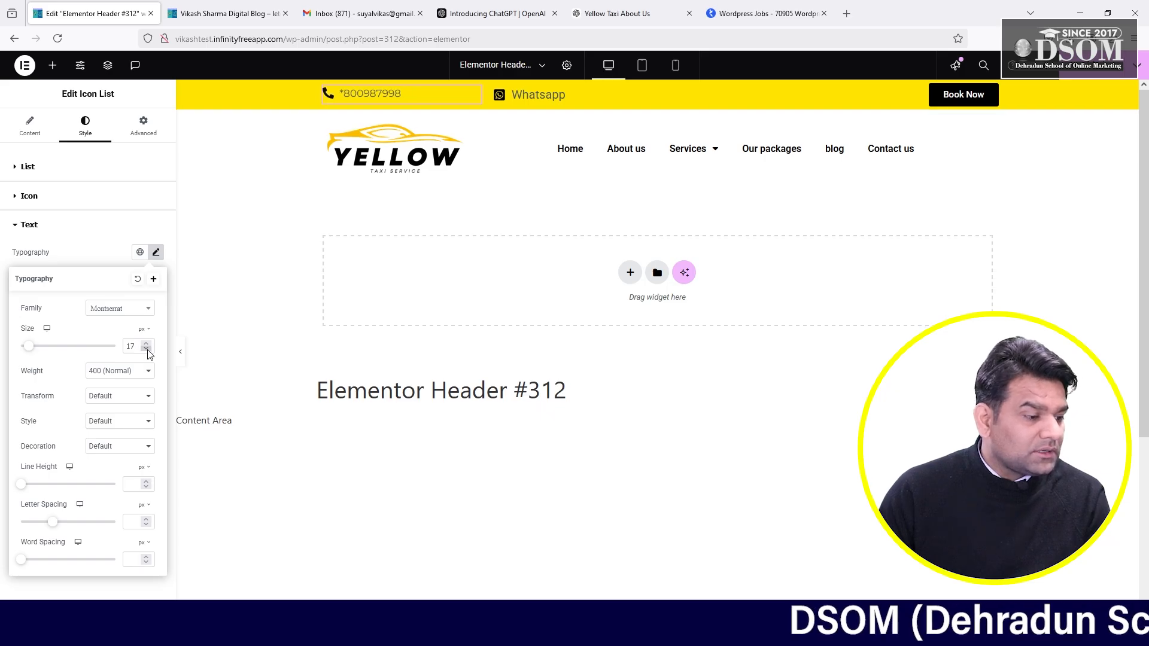
click(146, 343)
click(146, 343)
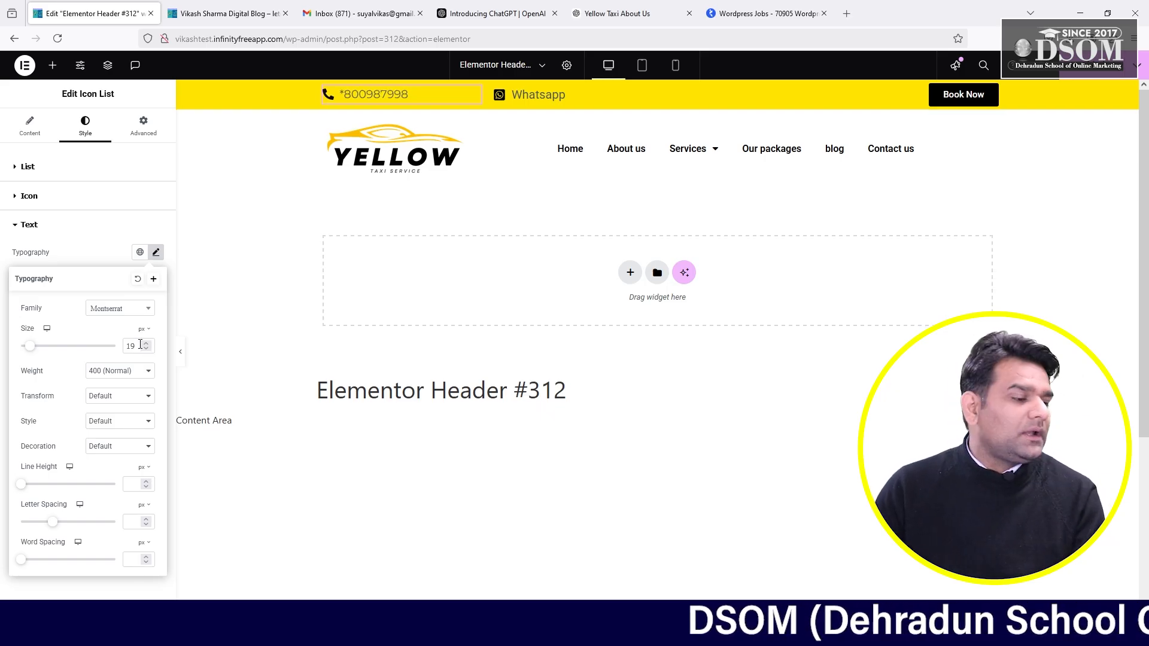
- Try several font weights, then settle on 500 (Medium) for the phone text
click(128, 372)
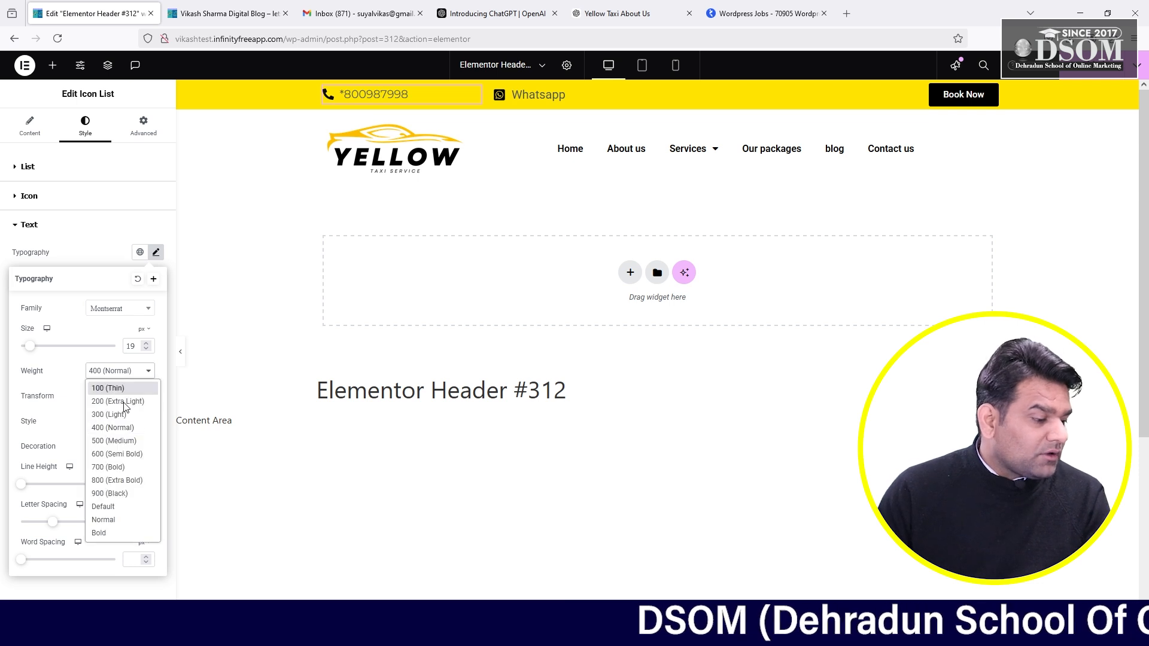
click(117, 535)
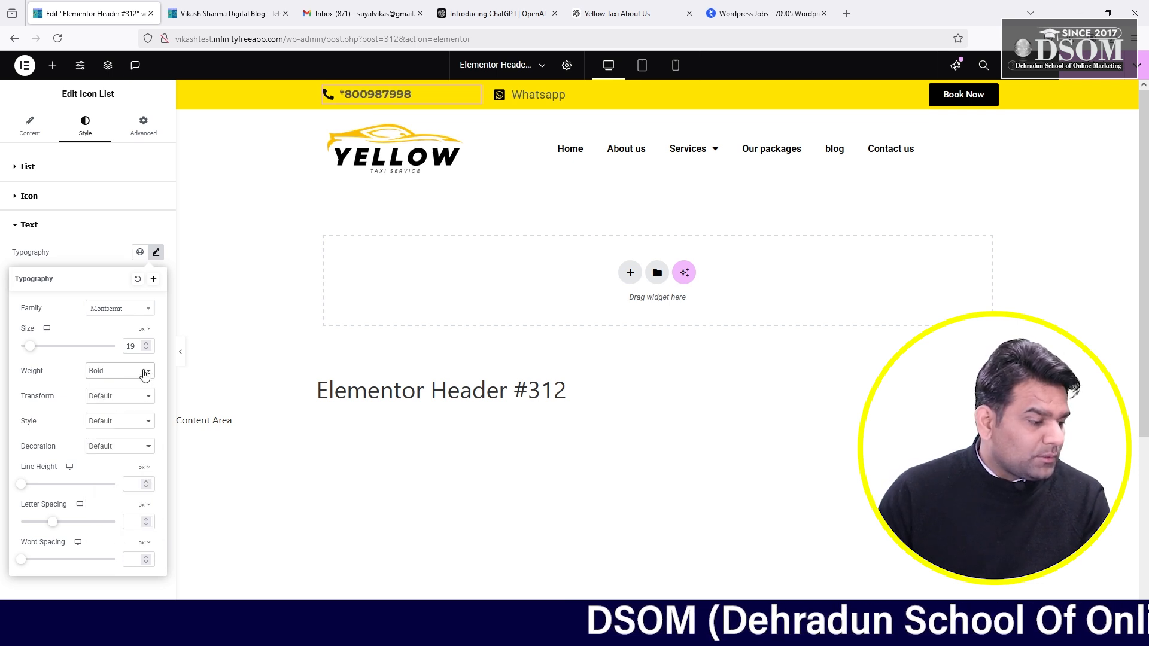
click(146, 374)
click(124, 520)
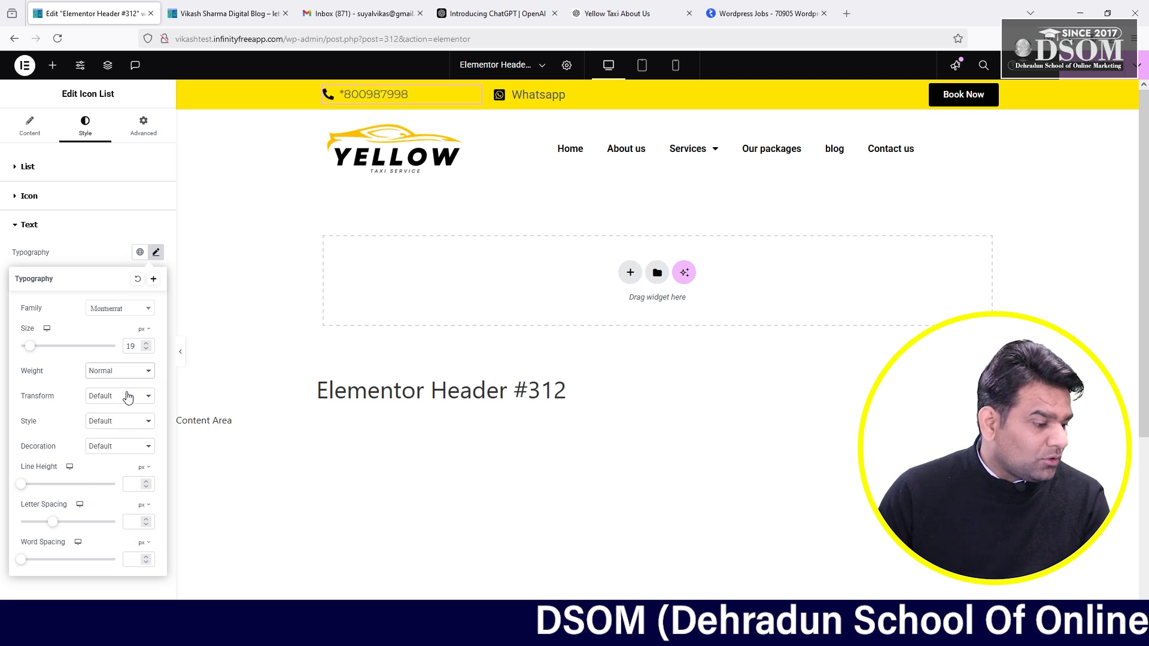
click(127, 374)
click(117, 480)
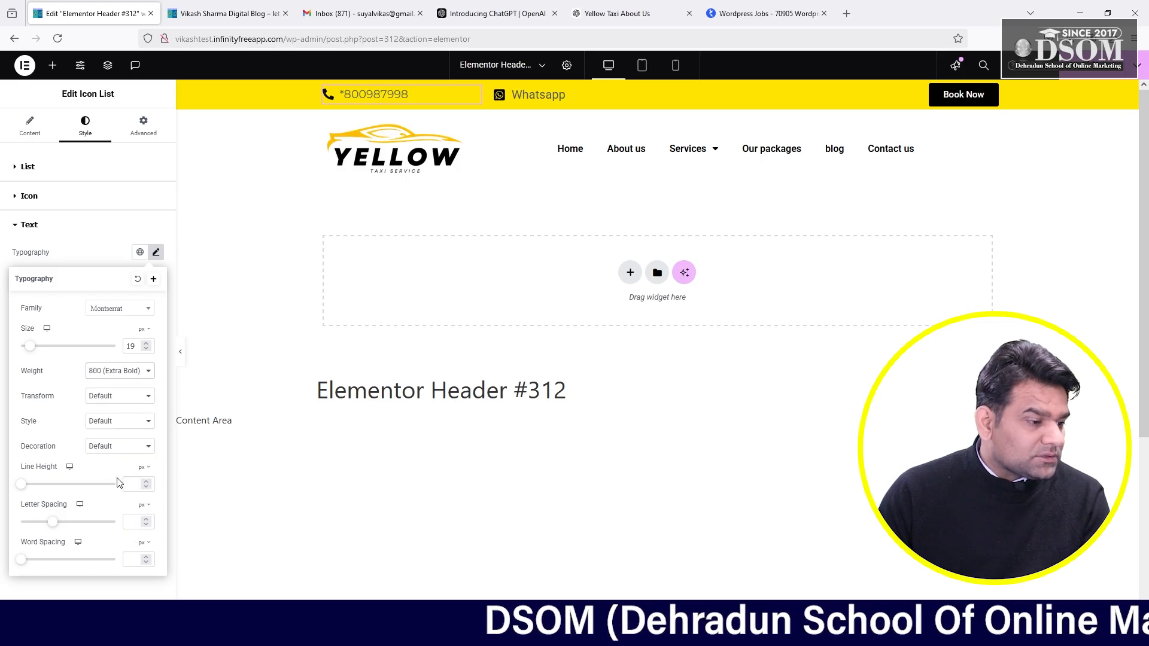
click(138, 374)
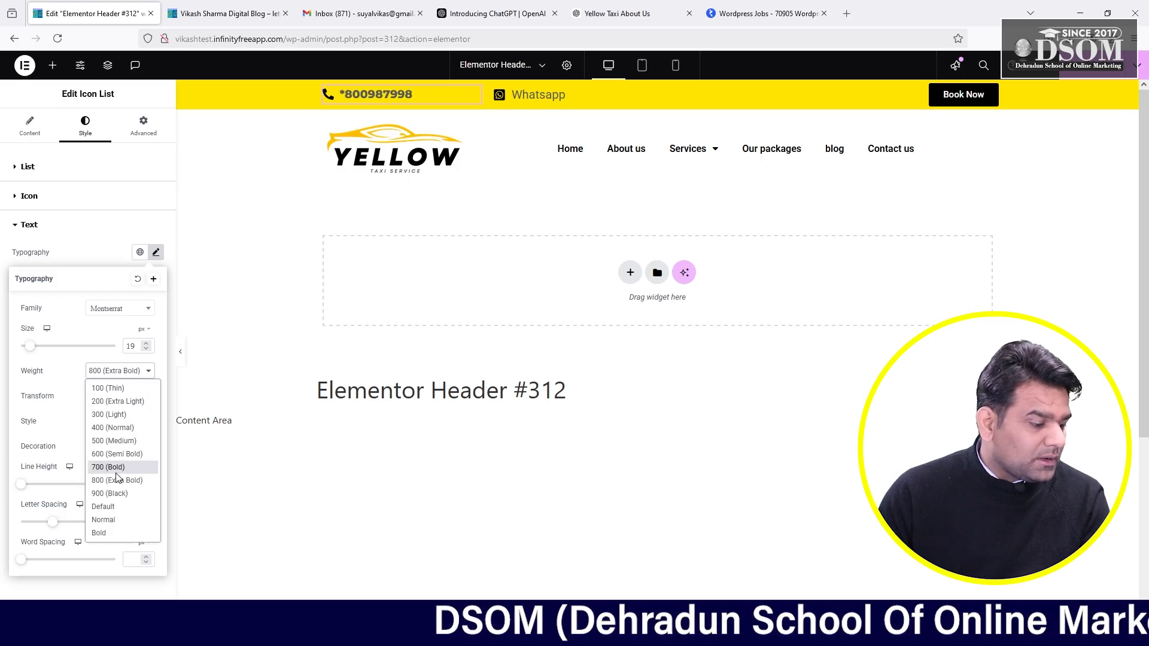
click(118, 470)
click(129, 374)
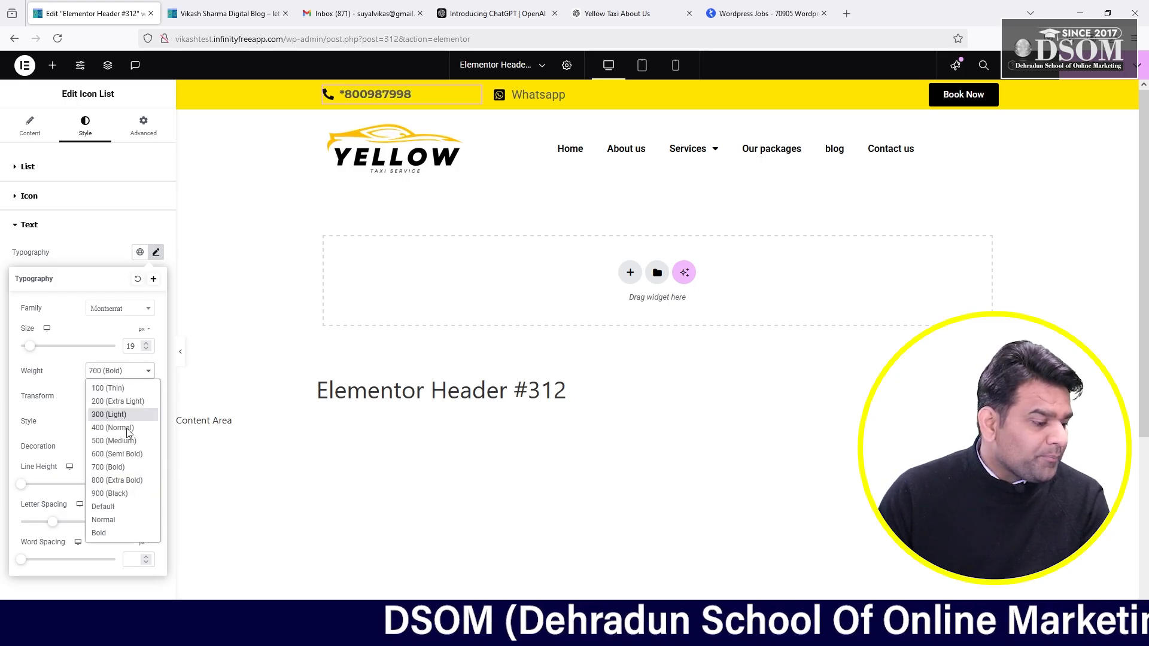
click(118, 449)
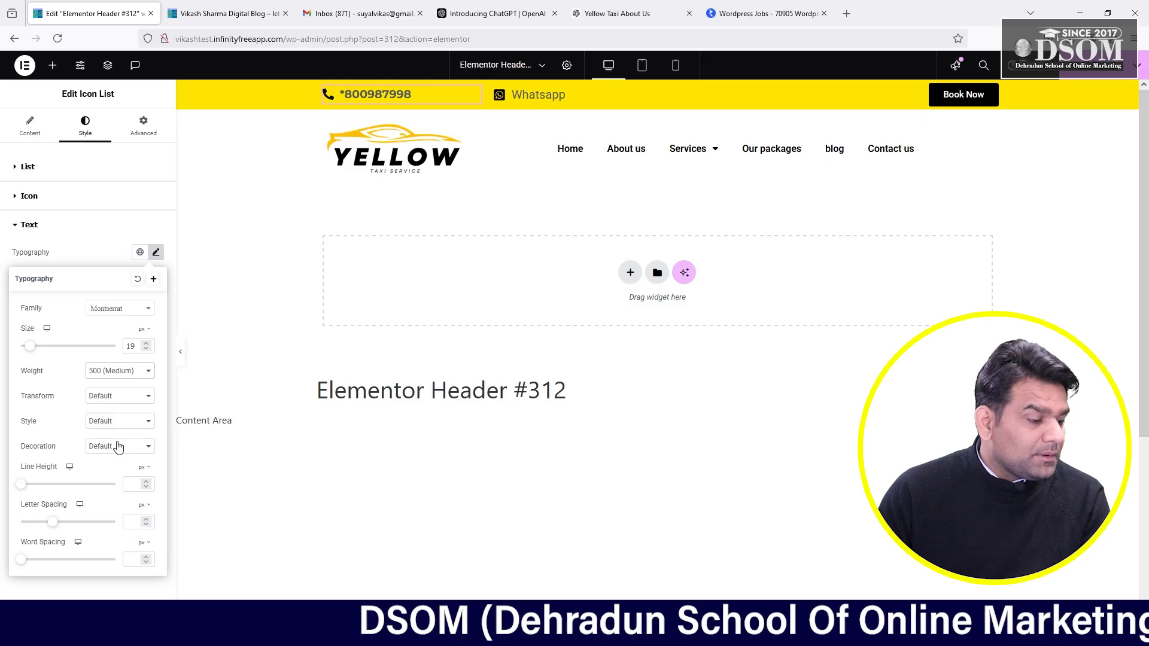
click(139, 374)
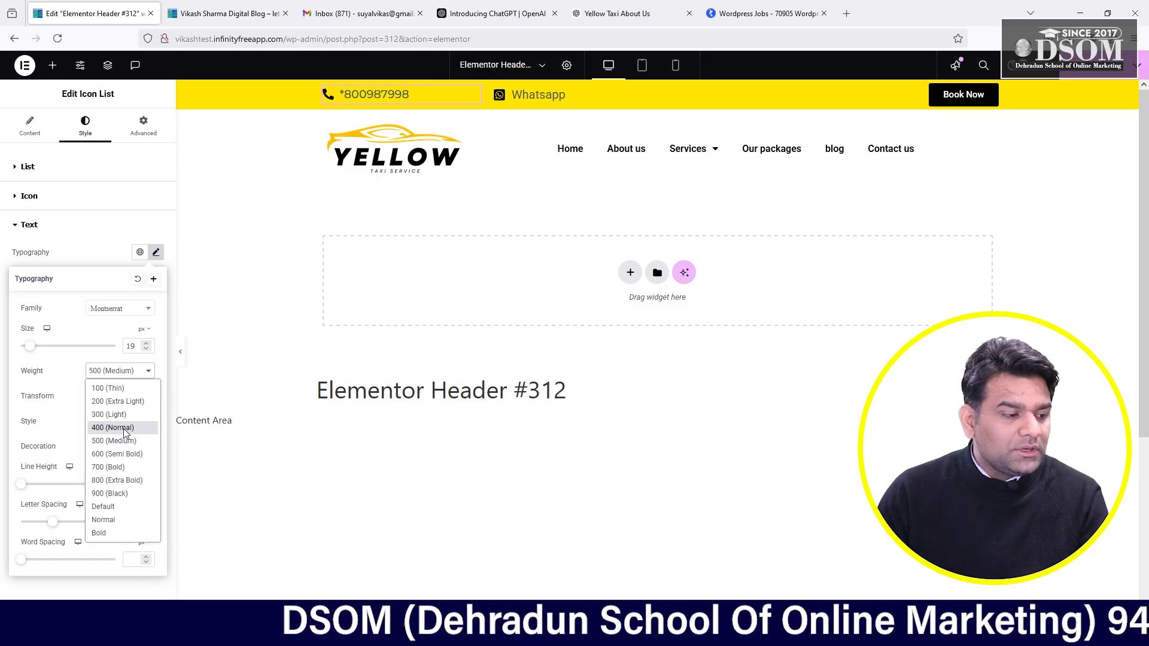
click(124, 428)
click(138, 374)
click(114, 441)
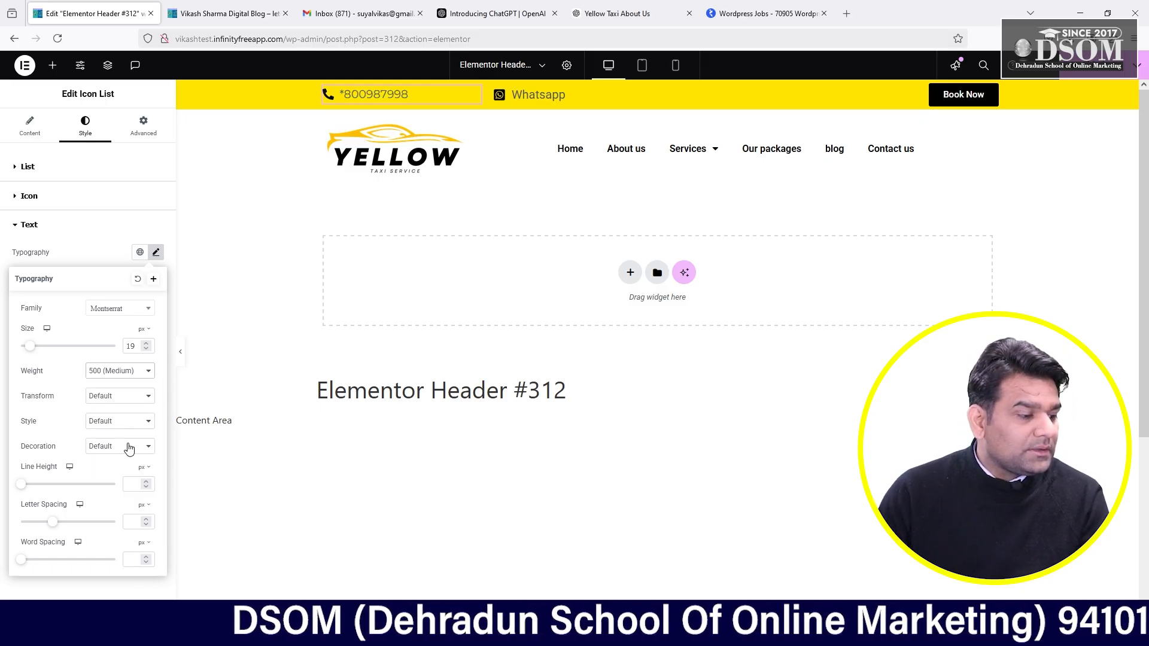
click(343, 91)
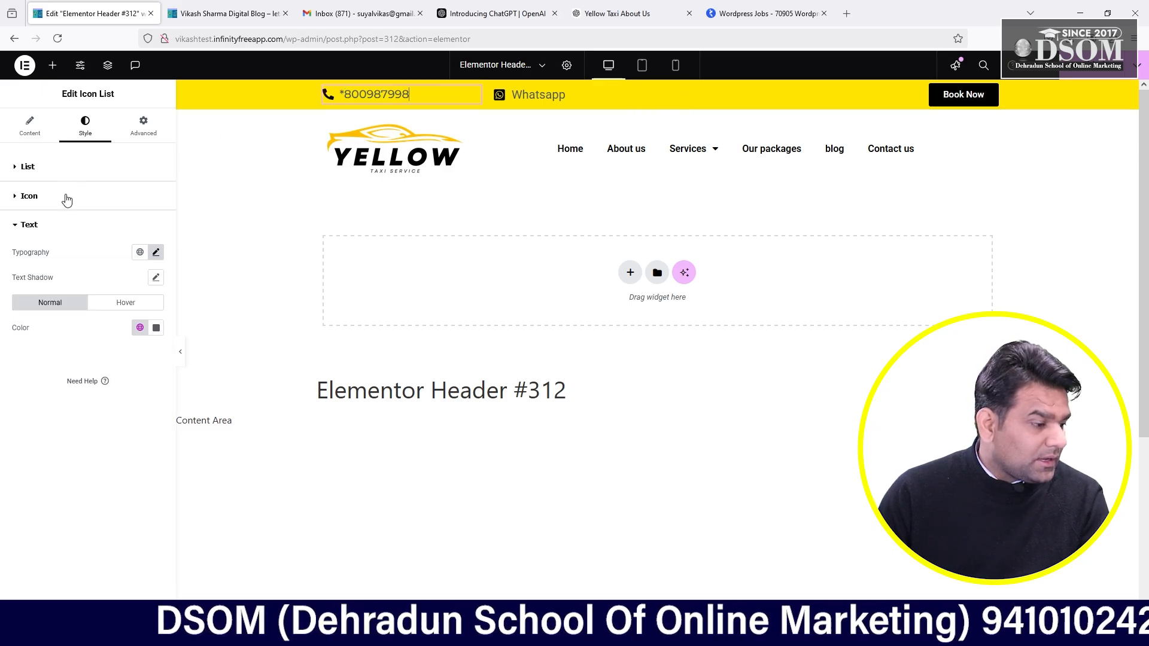
- Delete the leading asterisk from the phone item's Text field in the Content tab
click(29, 125)
click(37, 239)
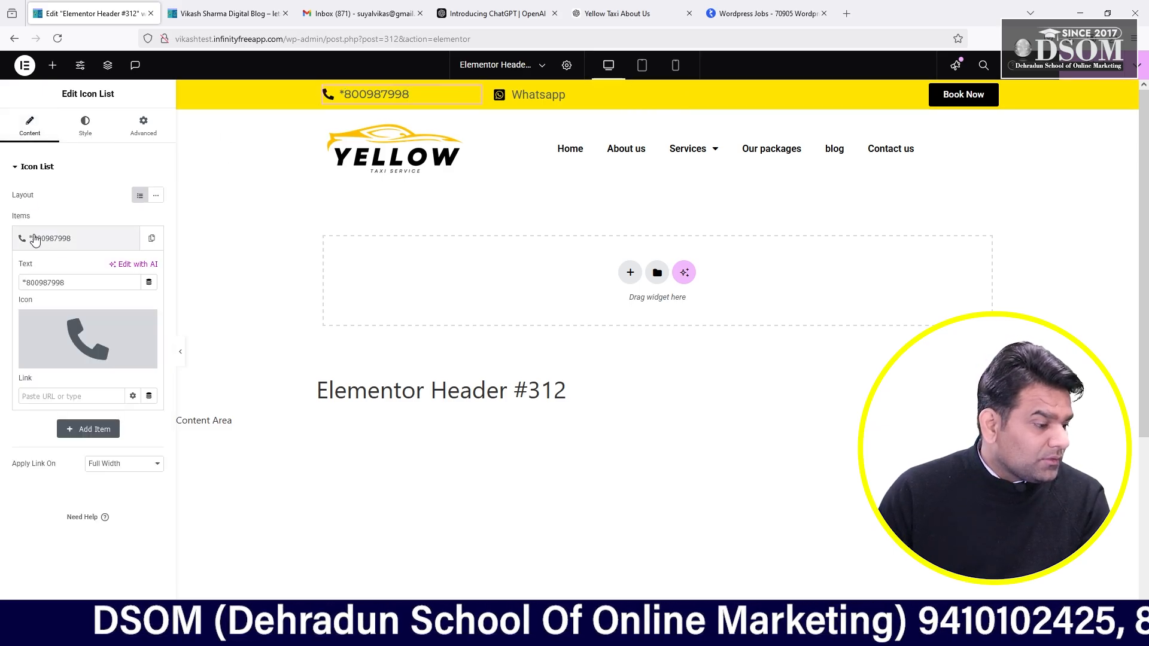
click(26, 285)
key(BackSpace)
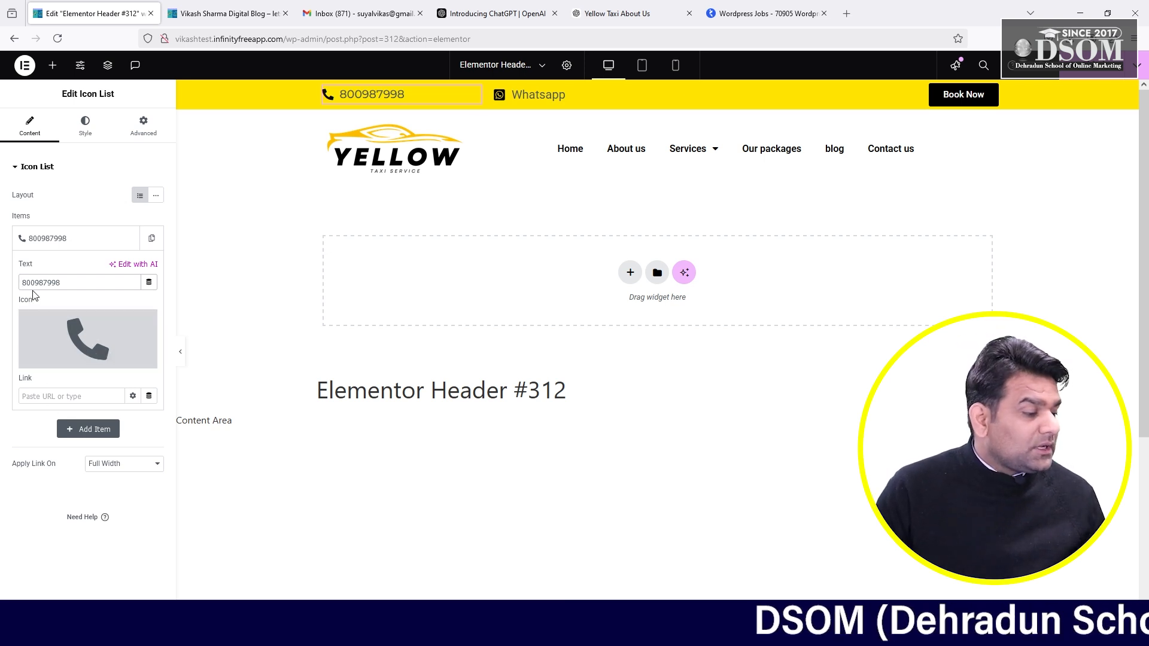
- Set the phone item's Link to tel: followed by the helpline number, correcting the mistyped digits
click(24, 401)
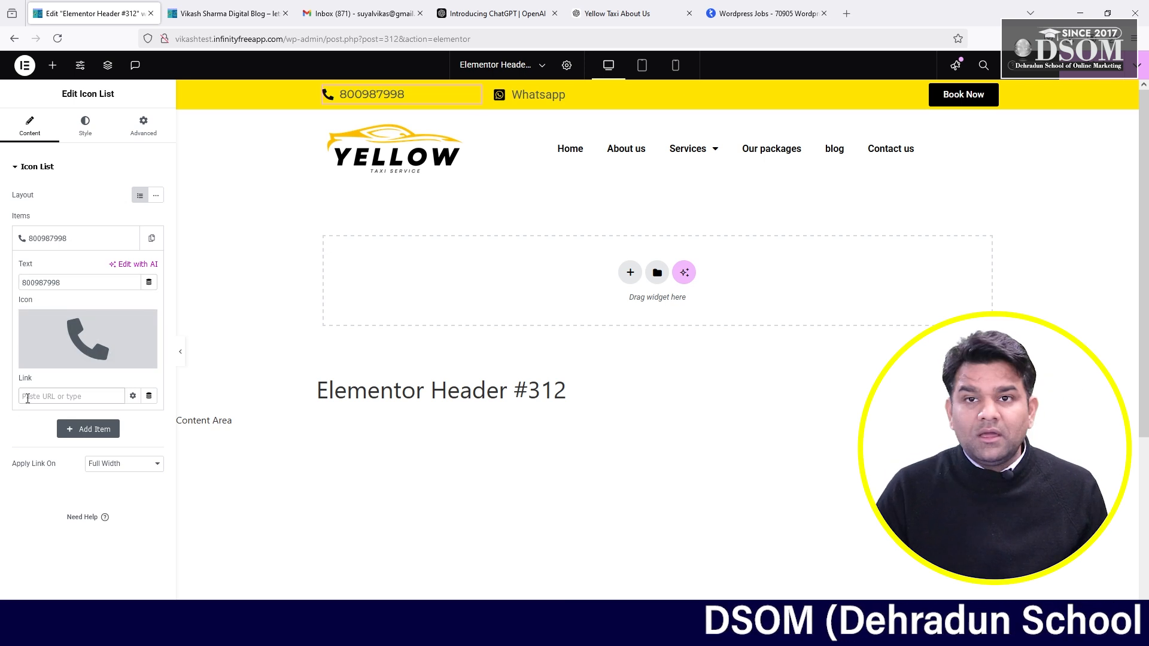
text(tel)
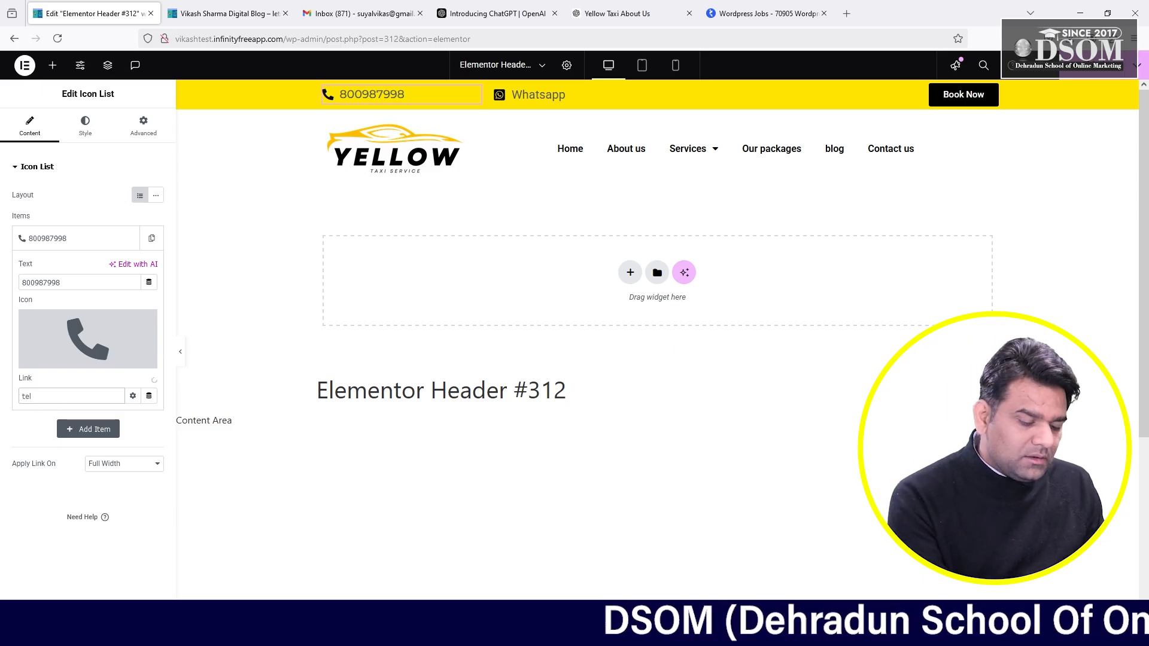
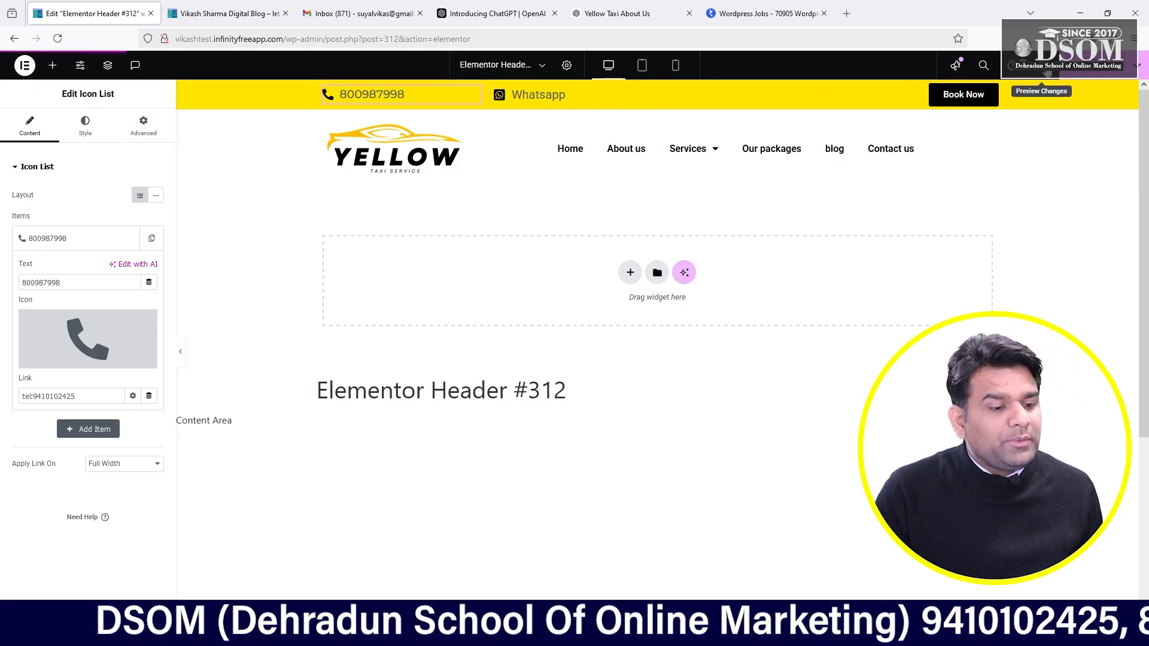
- Preview the header changes in a new tab, then return to the editor
click(1046, 71)
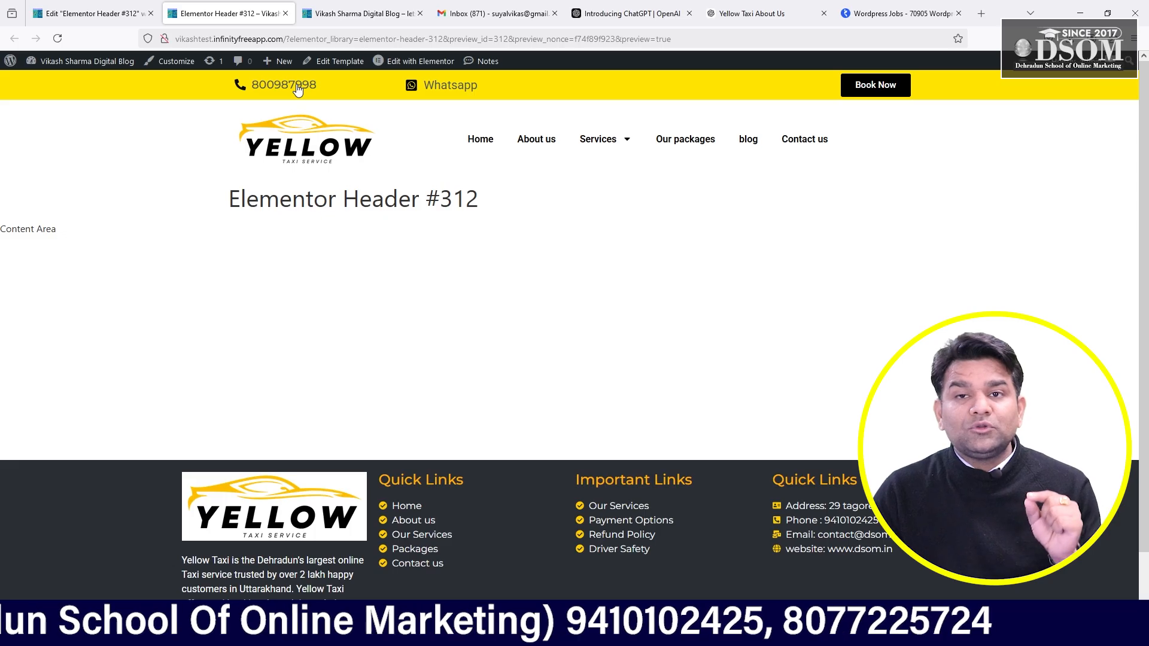
click(89, 13)
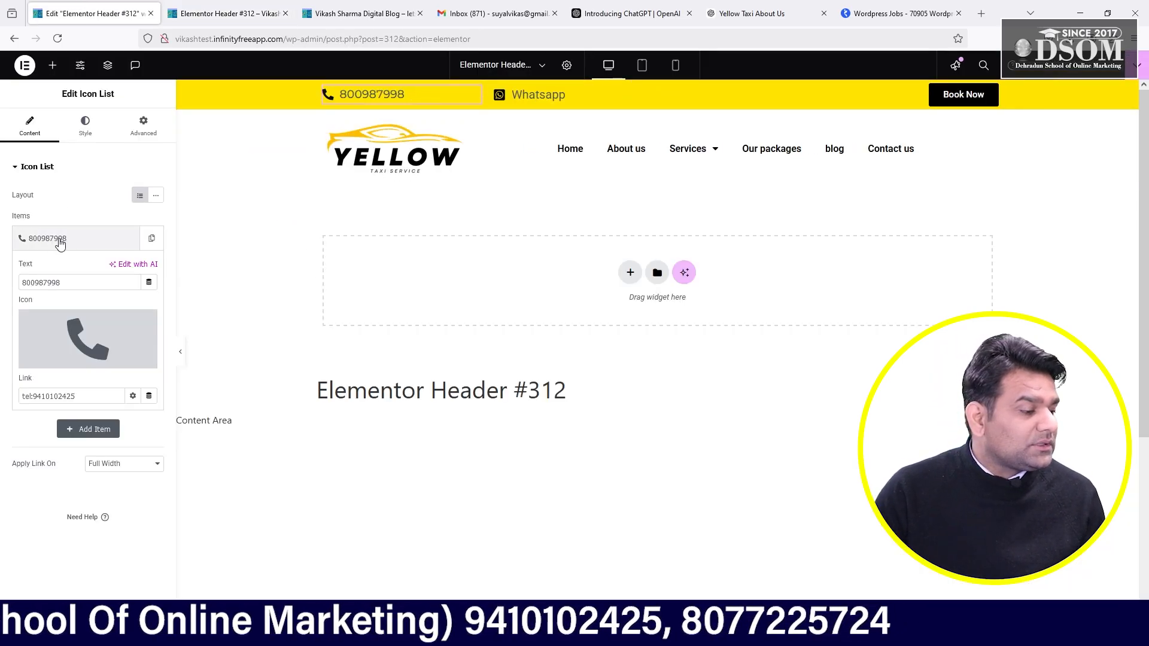
- Replace the phone item's placeholder number text with the 10-digit helpline number
click(78, 239)
click(78, 239)
drag(65, 283, 2, 287)
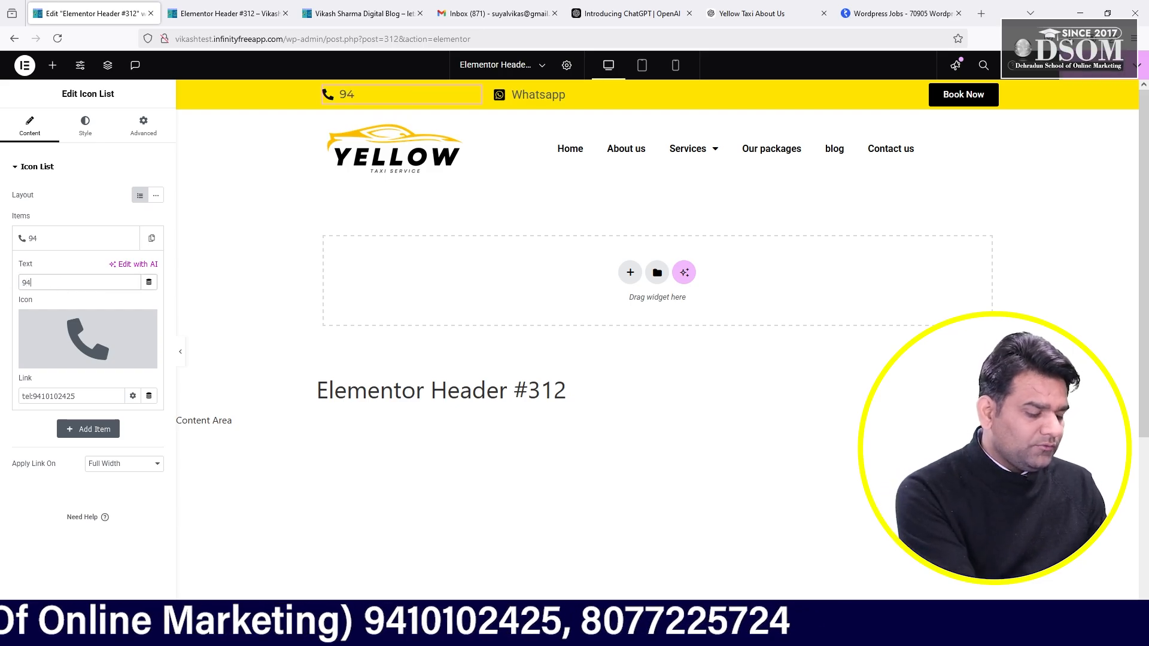
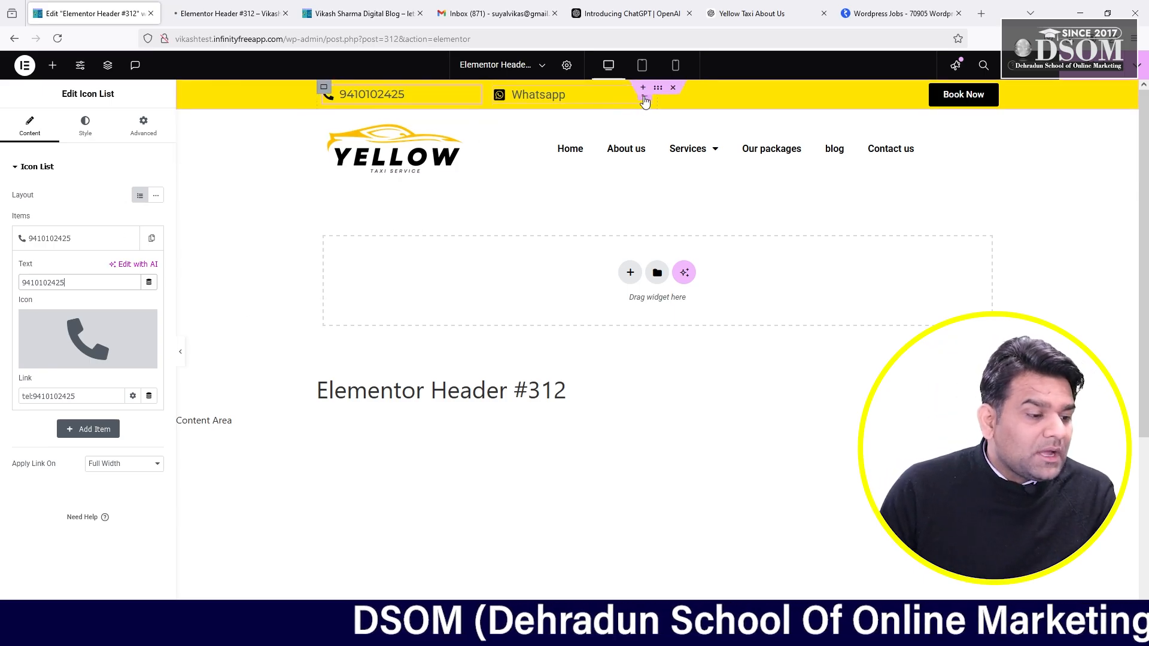
- Select the header's Whatsapp widget and expand its Whatsapp item
click(556, 102)
click(76, 237)
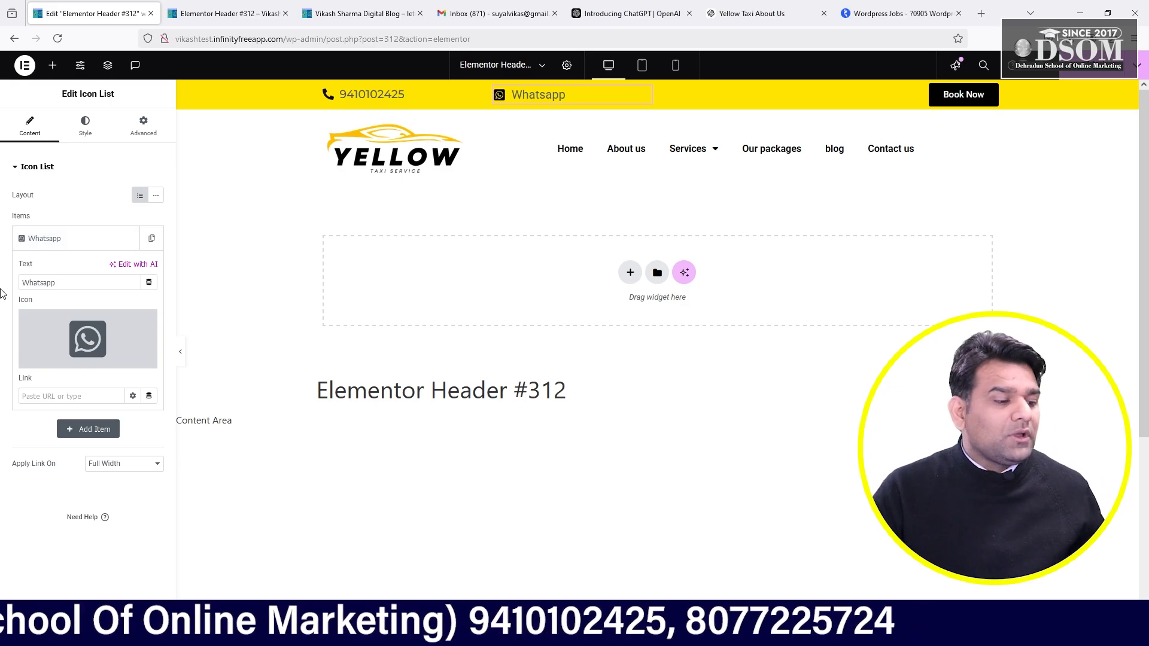
- Load dsom.in in a new tab, dismiss its popup, and switch to responsive mobile view
click(981, 13)
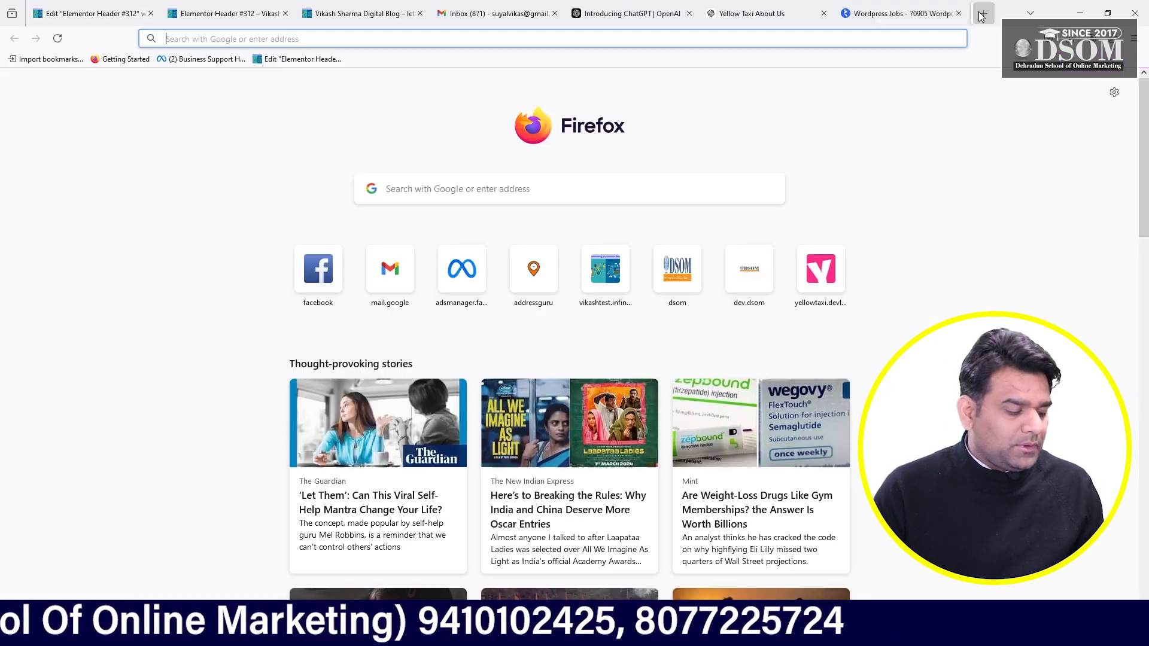
text(dsom.in)
key(Return)
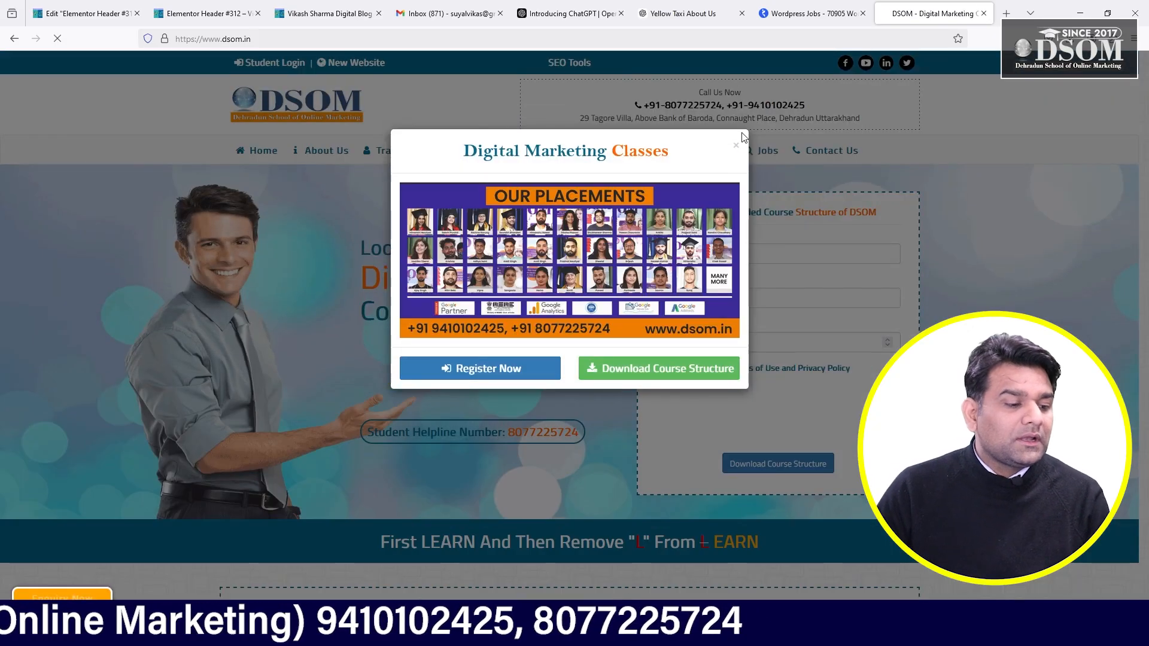
click(736, 148)
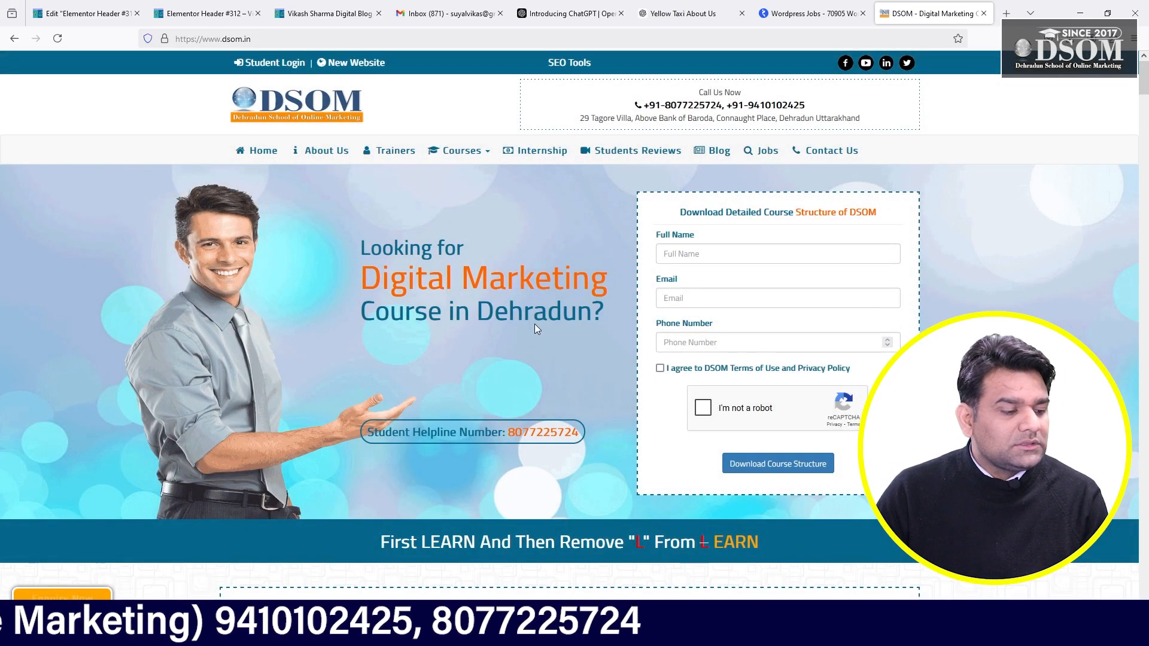
key(F12)
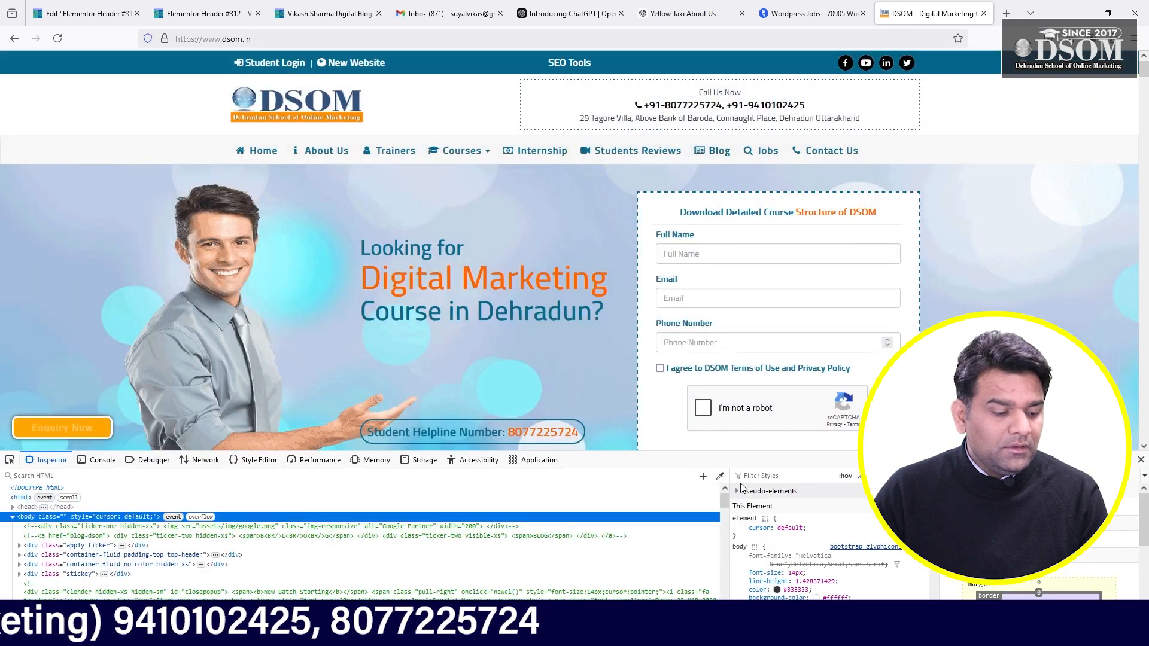
key(ctrl+shift+m)
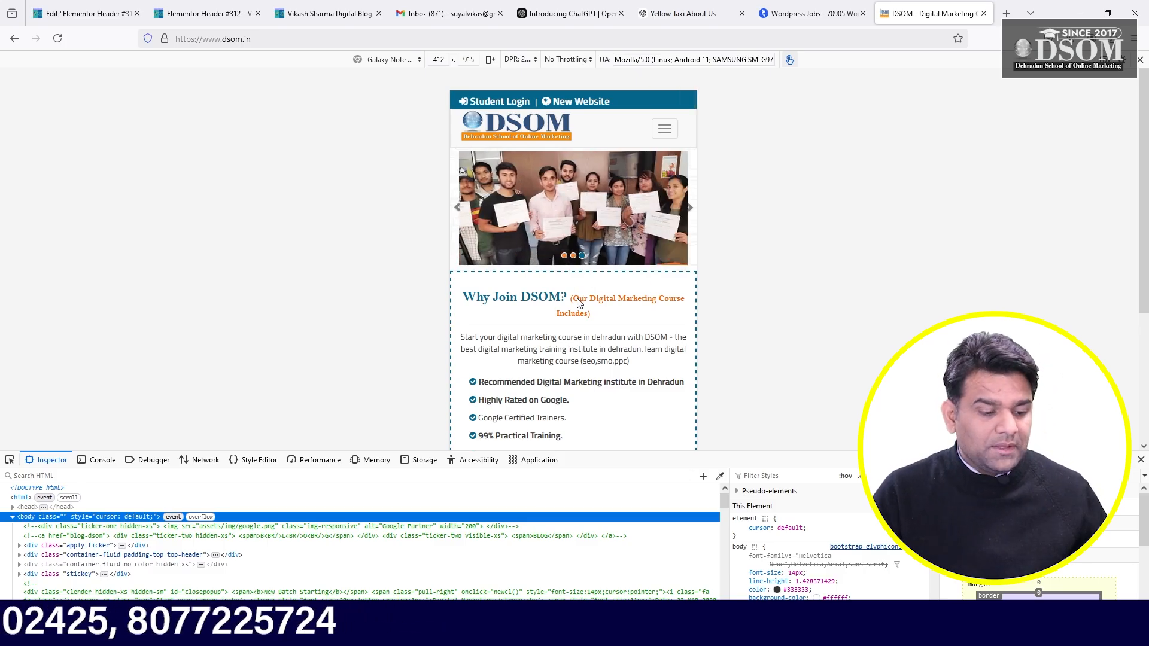
- Open the site's WhatsApp float button and select its api.whatsapp.com chat URL
scroll(546, 299, down, 10)
scroll(546, 299, down, 15)
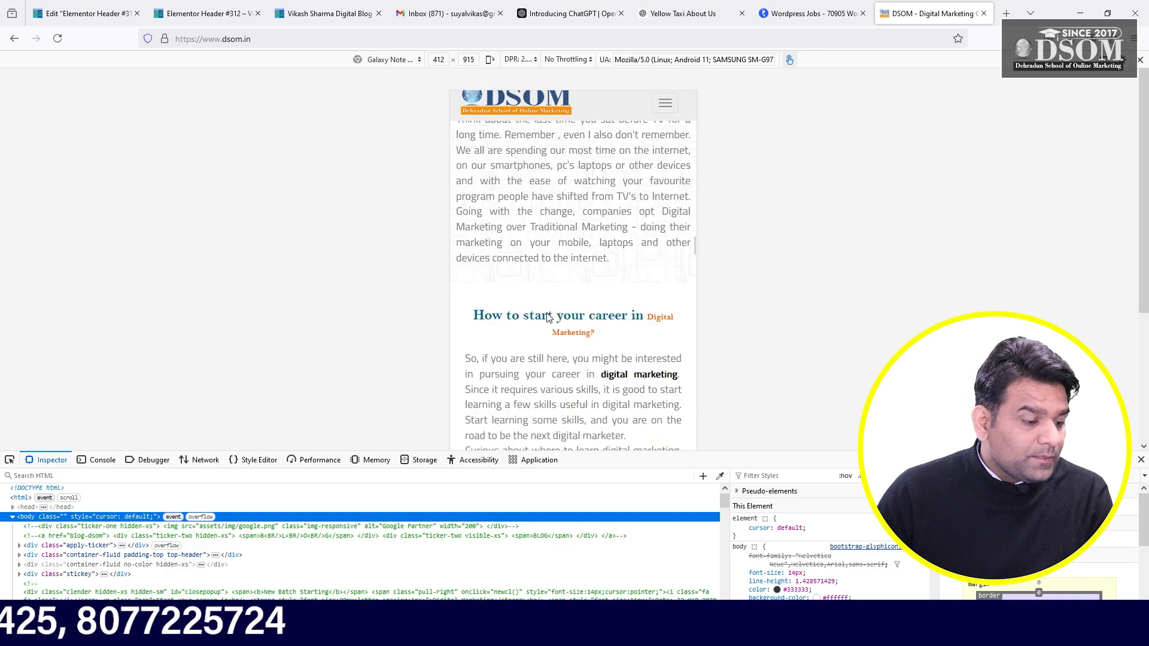
drag(599, 457, 605, 605)
scroll(608, 376, down, 20)
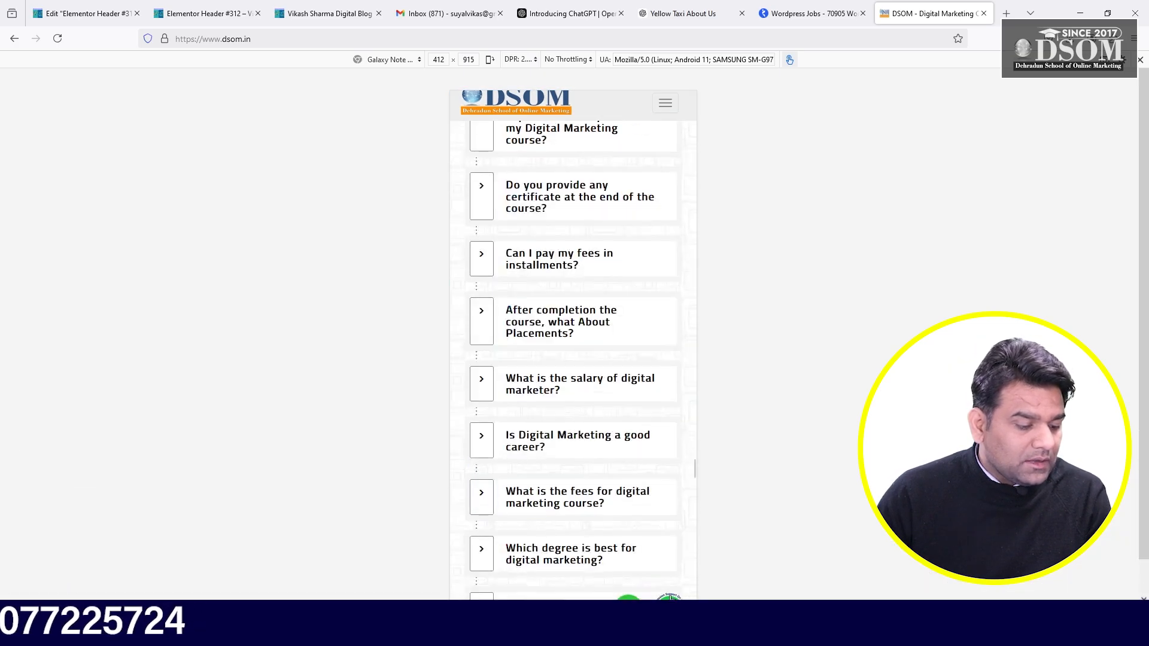
scroll(670, 597, down, 5)
scroll(1146, 314, down, 1)
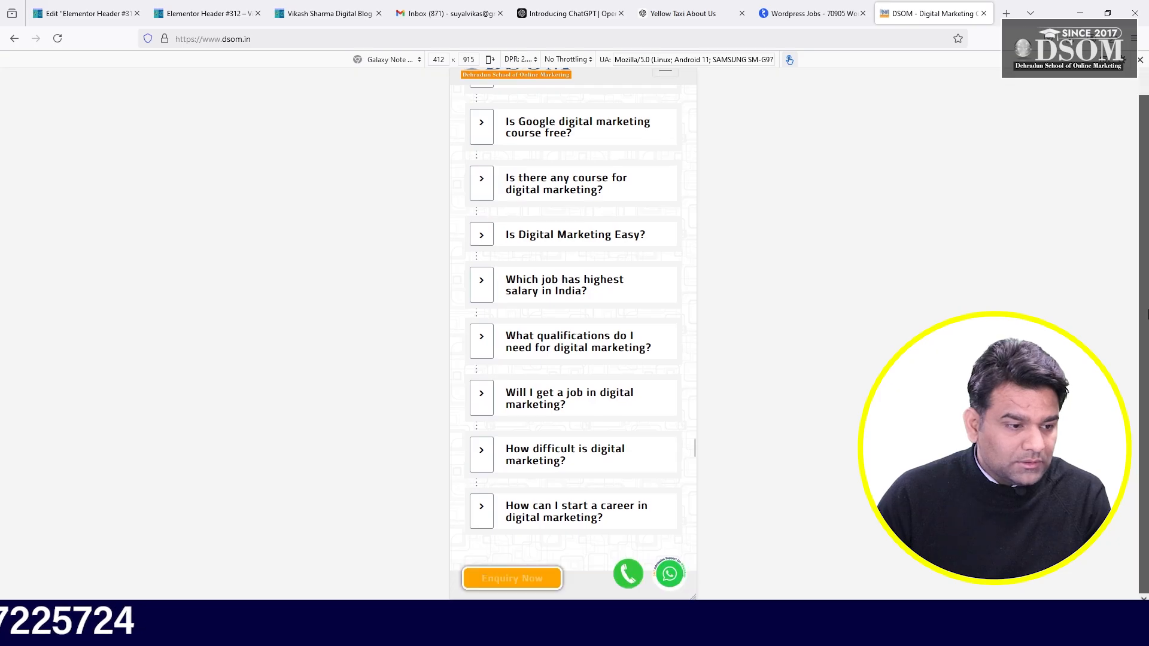
click(670, 575)
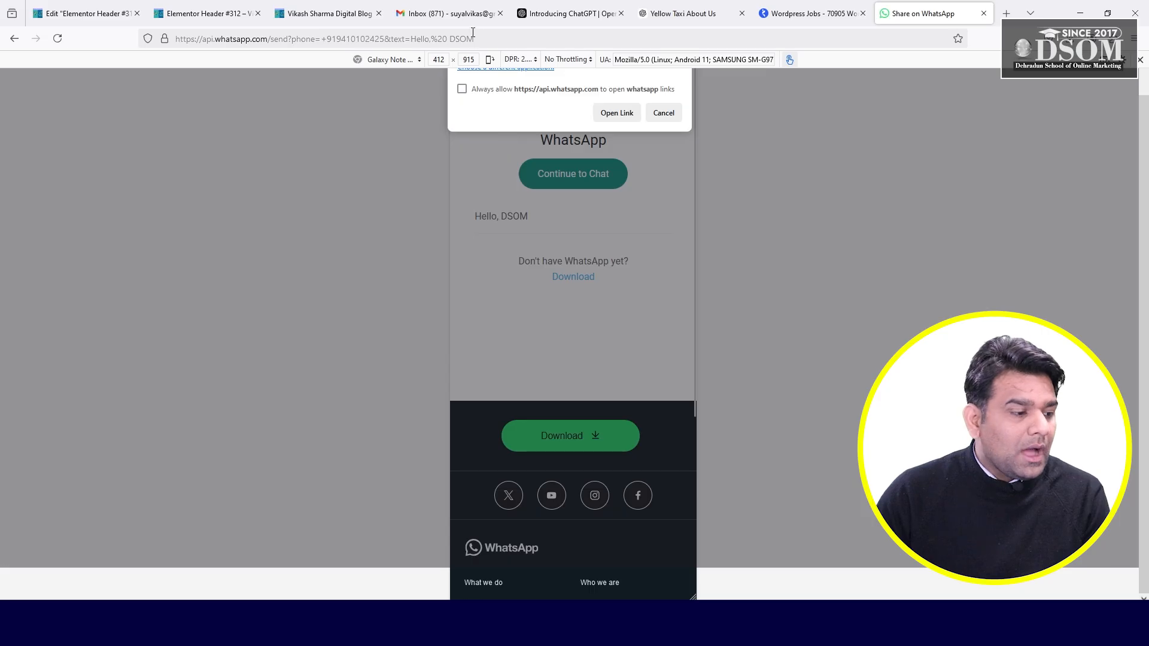
drag(474, 37, 171, 46)
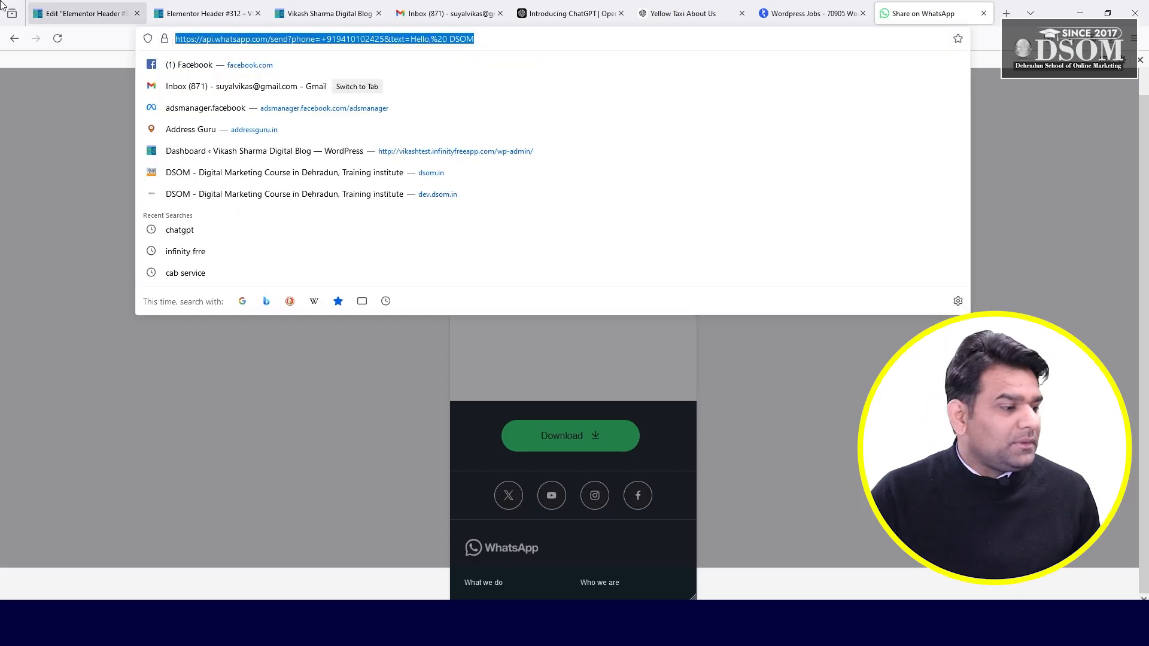
click(76, 4)
- Launch Notepad and paste the copied WhatsApp chat link into it
click(42, 395)
key(super)
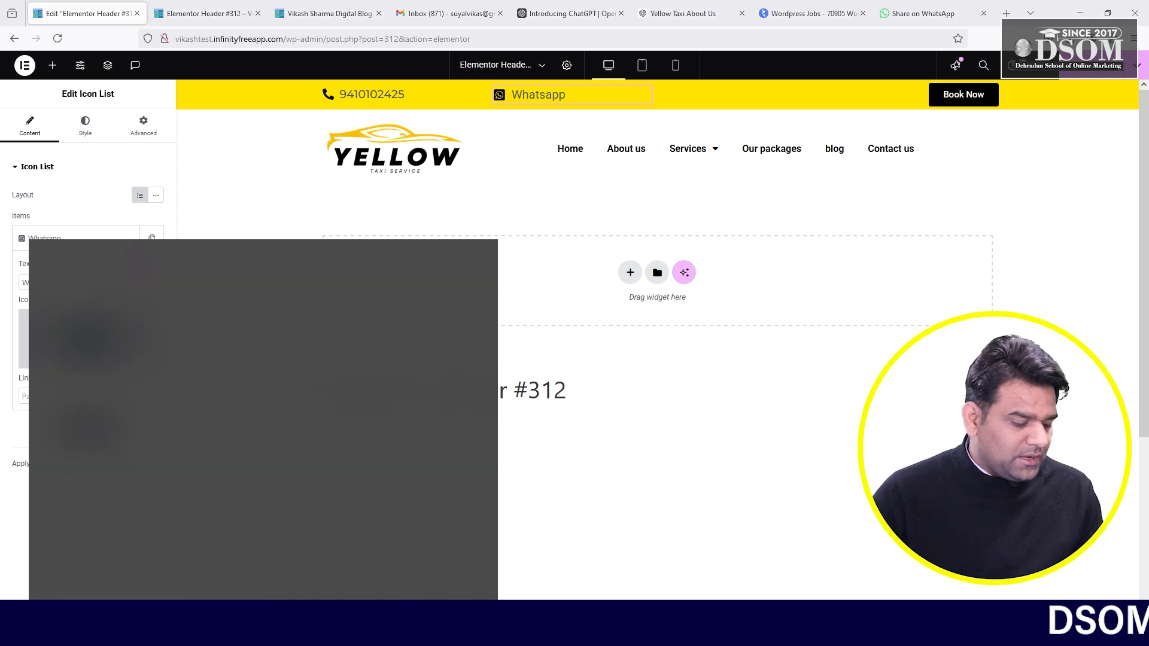
text(note)
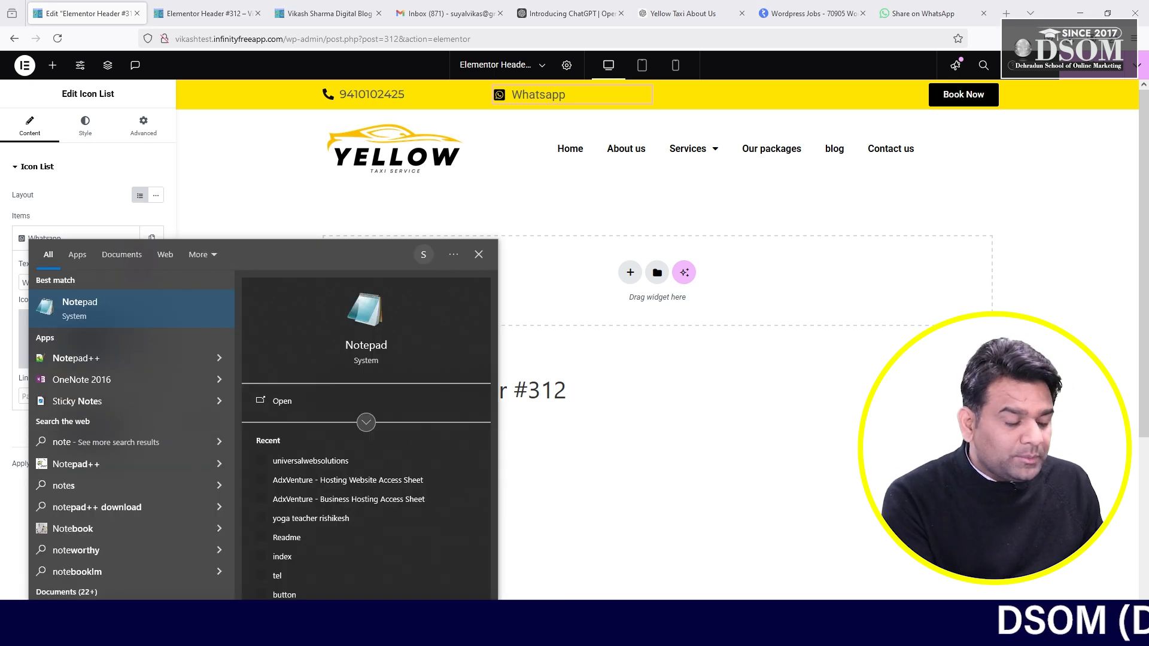
key(Return)
key(ctrl+v)
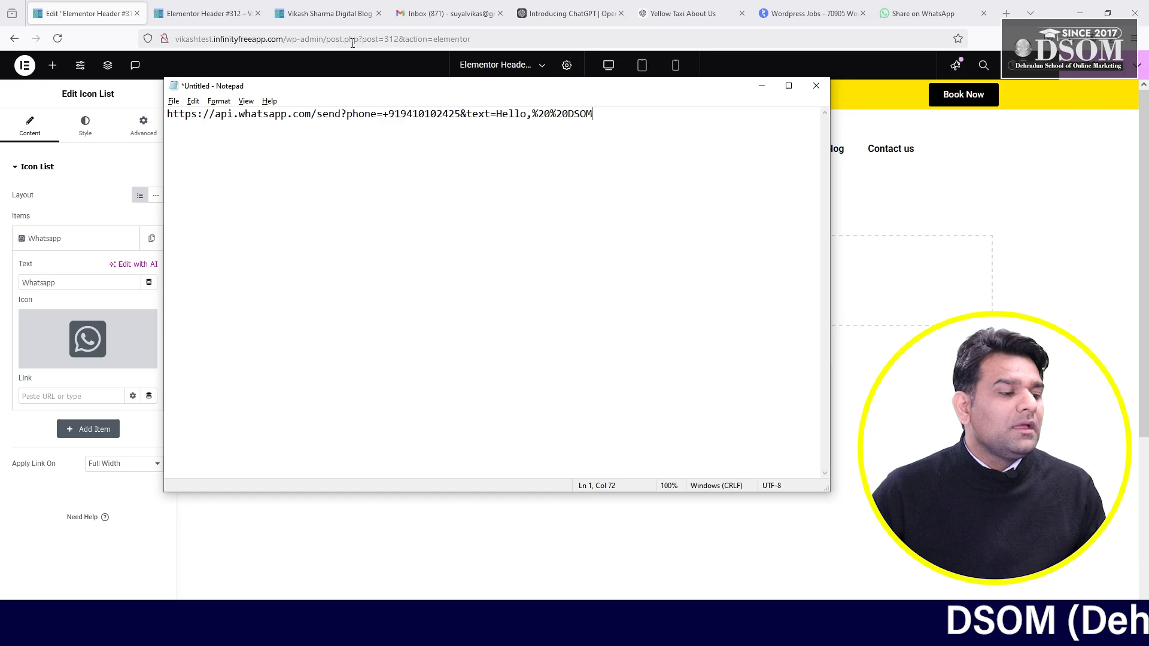
- Remove the %20%20 before DSOM so the link ends text=Hello,DSOM, and select it all
double_click(416, 113)
click(431, 114)
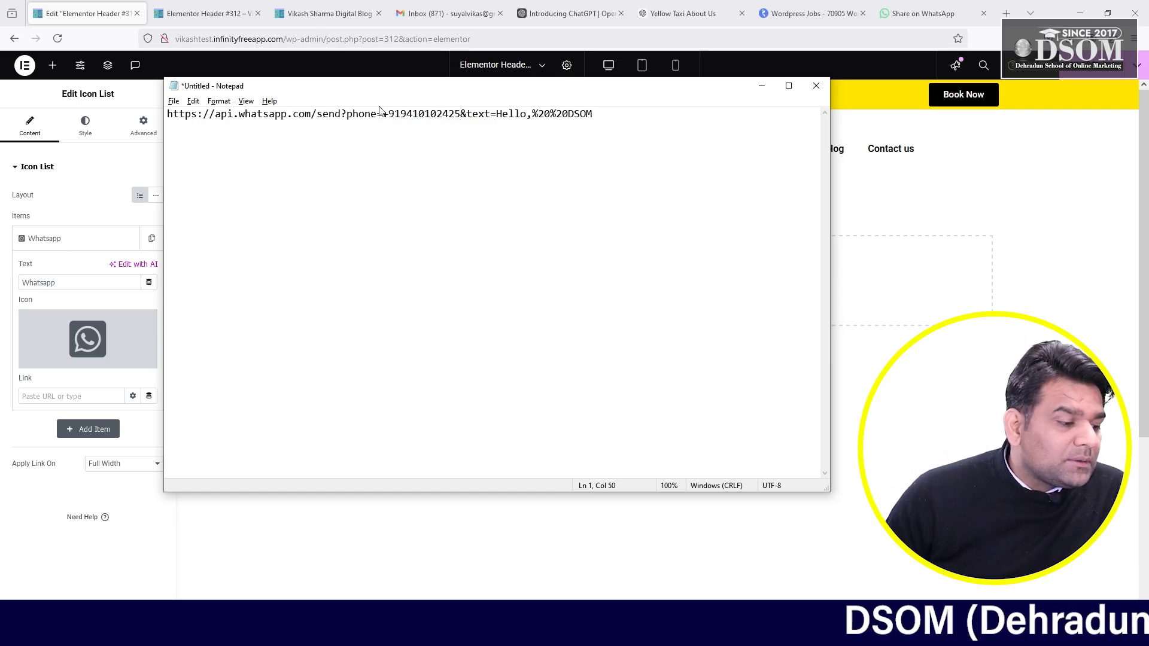
drag(172, 114, 382, 120)
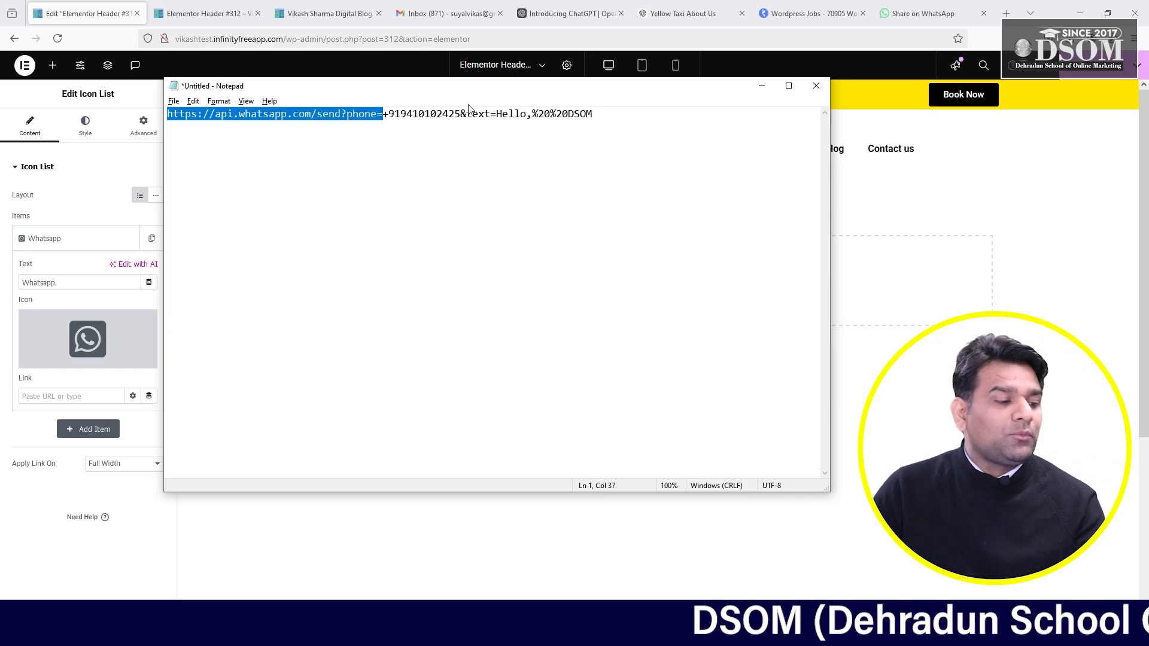
click(427, 122)
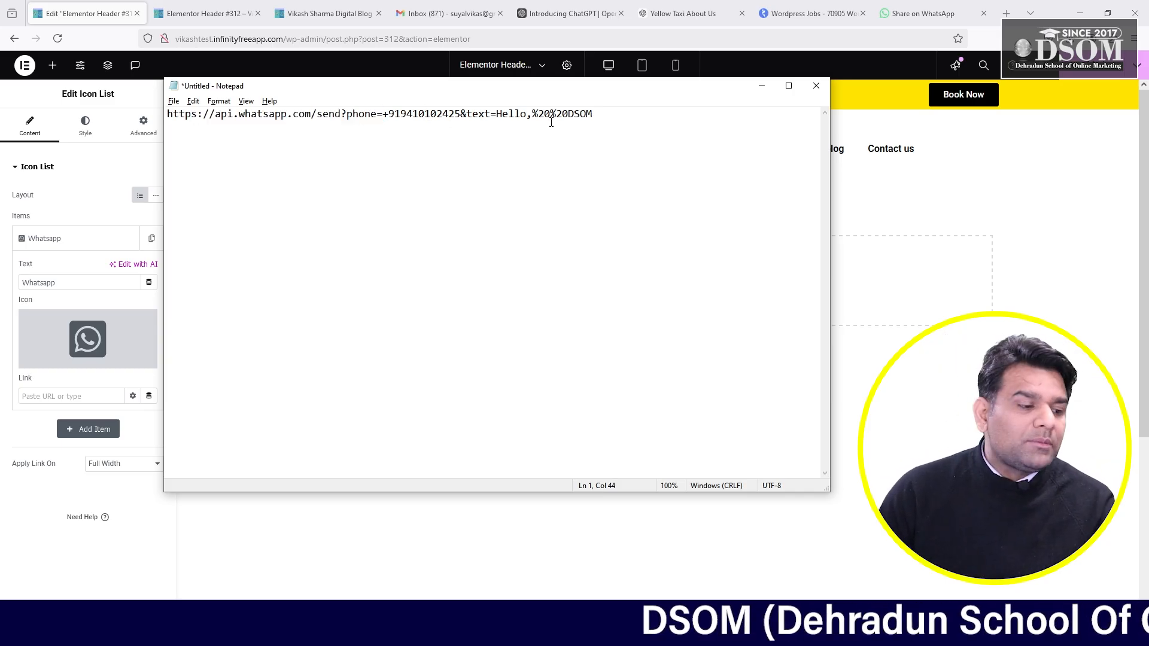
key(BackSpace)
key(BackSpace)
key(BackSpace)
key(BackSpace)
key(BackSpace)
key(BackSpace)
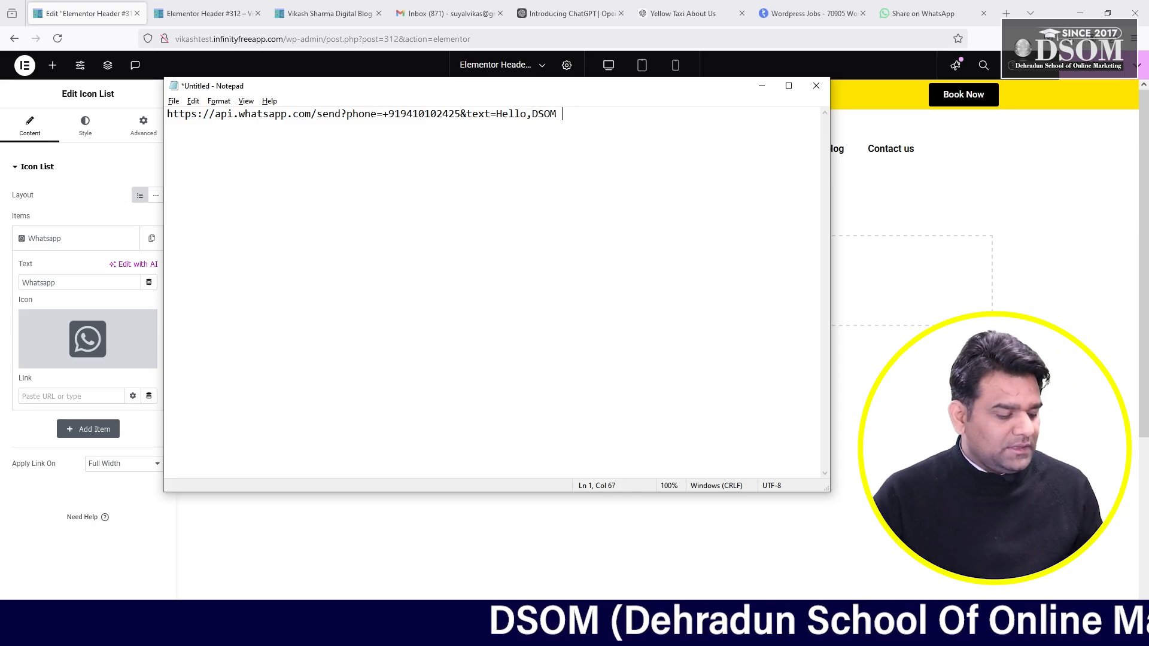
key(ctrl+a)
click(1045, 207)
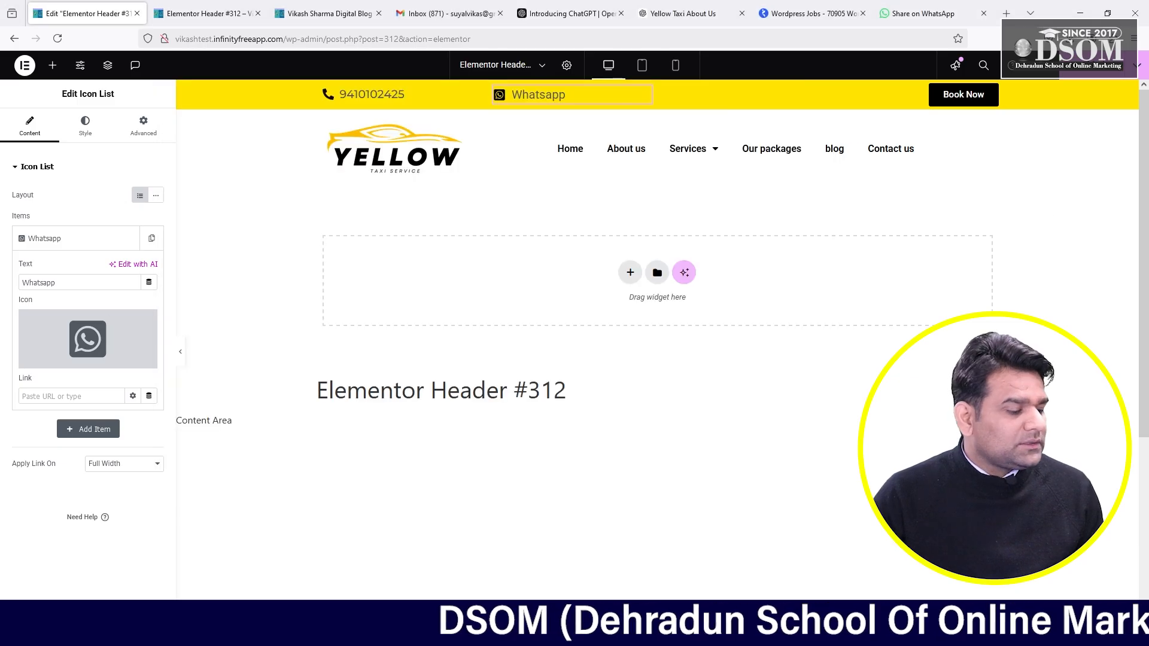
- Paste the WhatsApp chat URL ending text=Hello,DSOM into the Whatsapp item's link, then bring up the live site tab
key(alt+Tab)
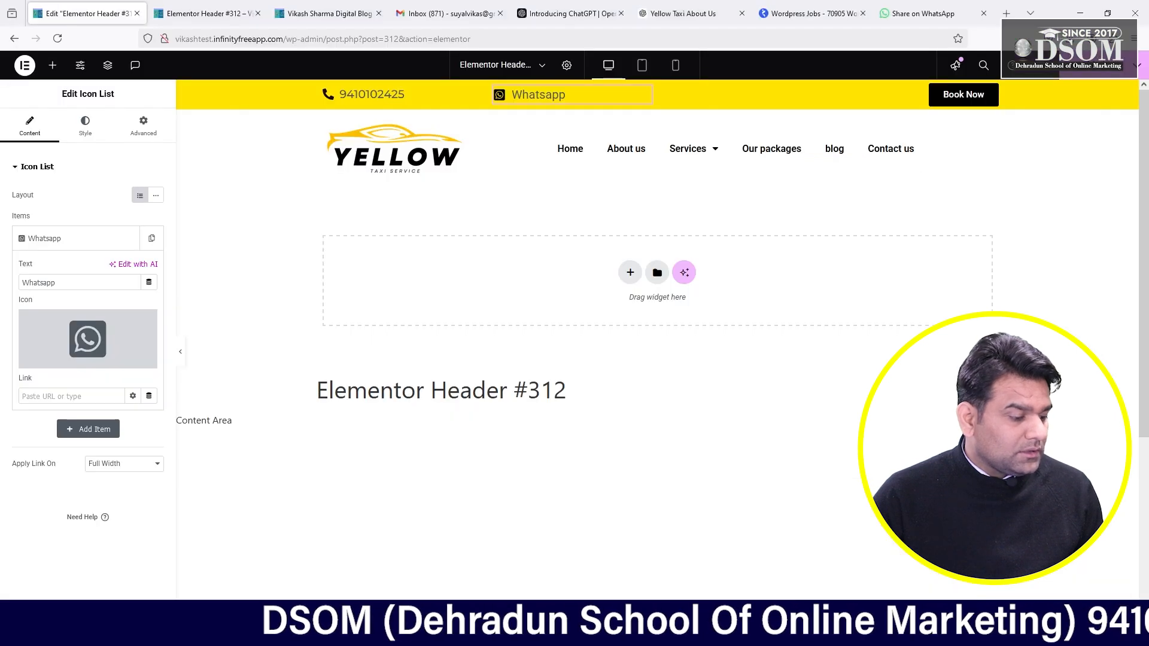
key(alt+Tab)
click(65, 396)
key(ctrl+v)
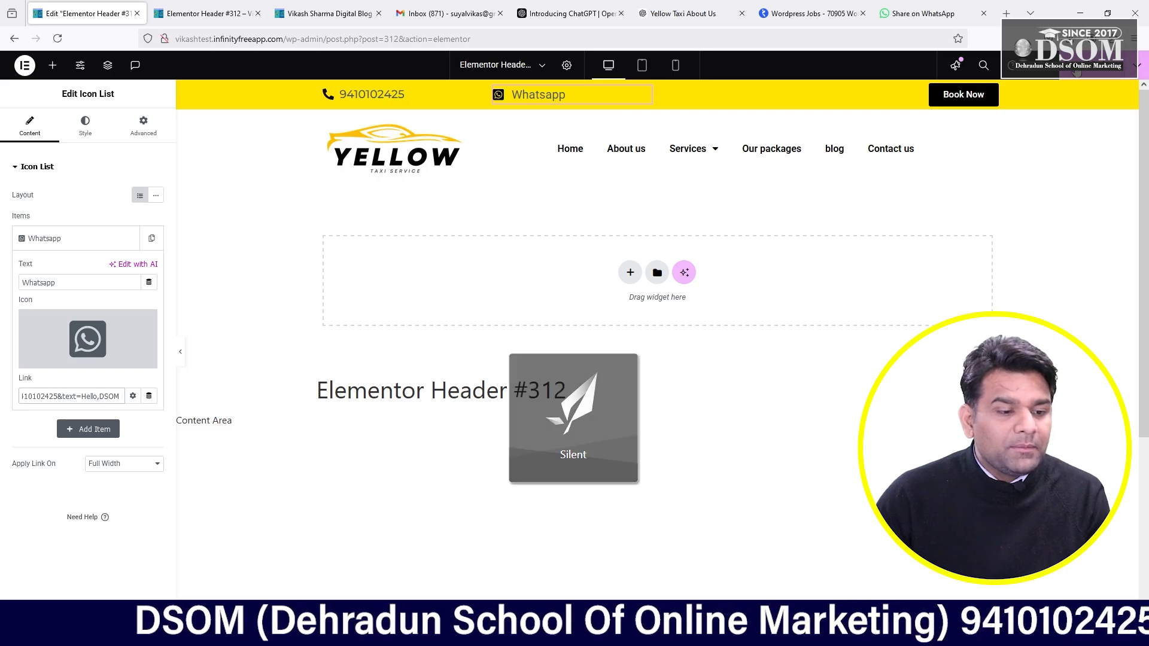
click(326, 6)
click(306, 37)
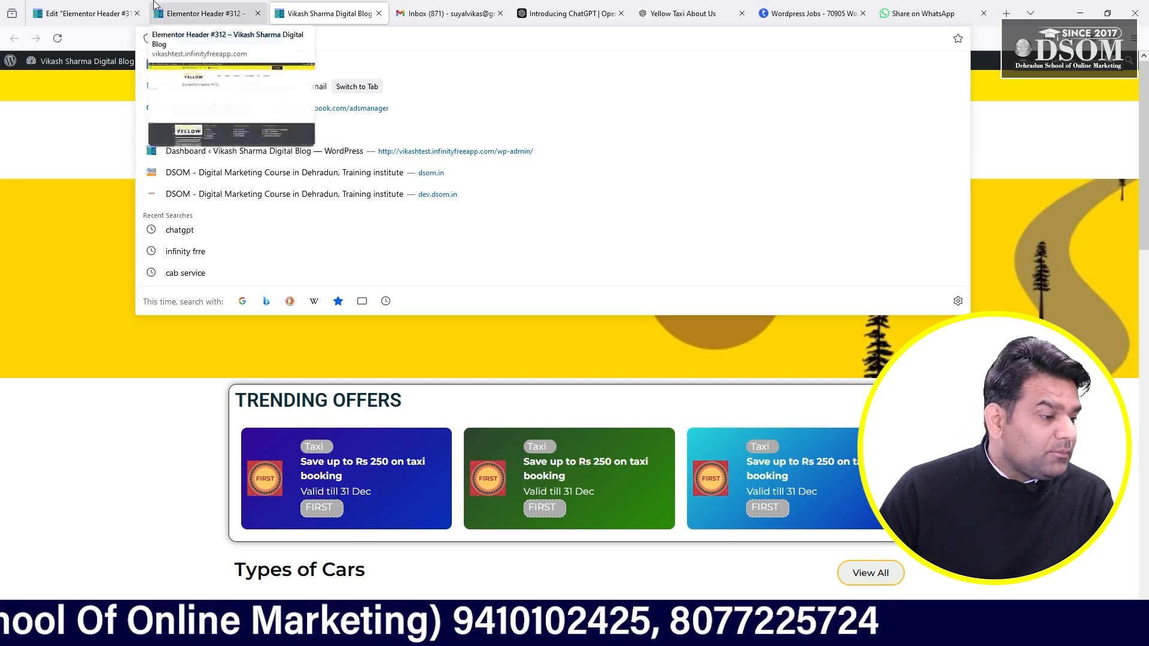
- Reload the live site and confirm the header's Whatsapp link opens WhatsApp's send page, then return to Elementor
click(203, 13)
click(326, 13)
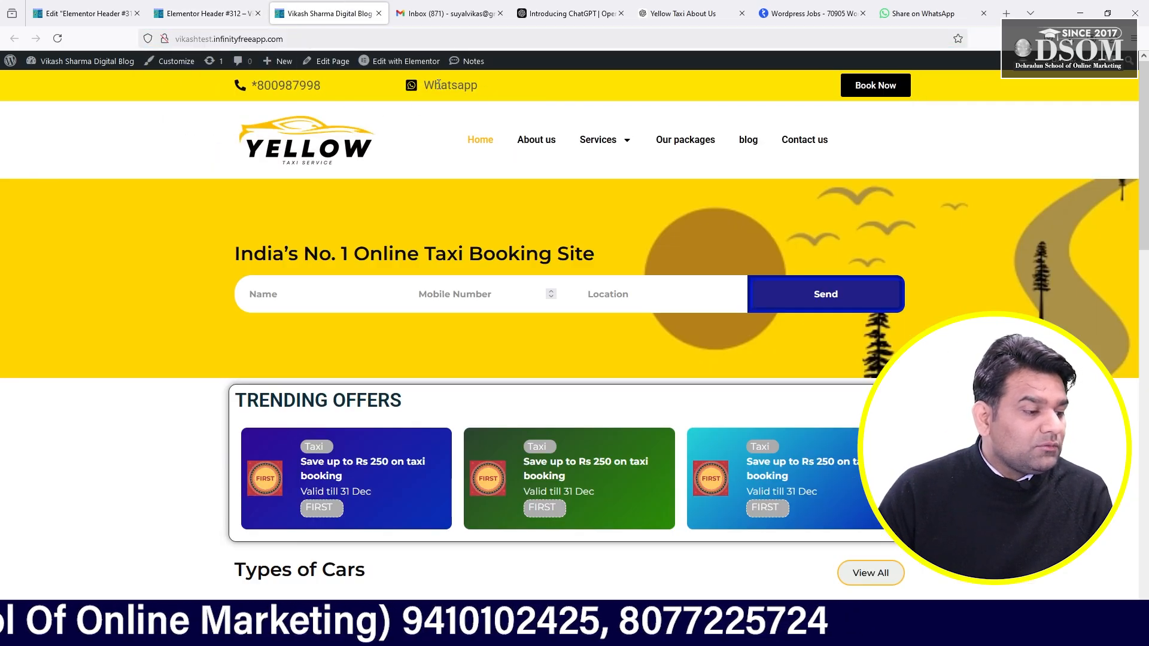
click(334, 44)
key(Return)
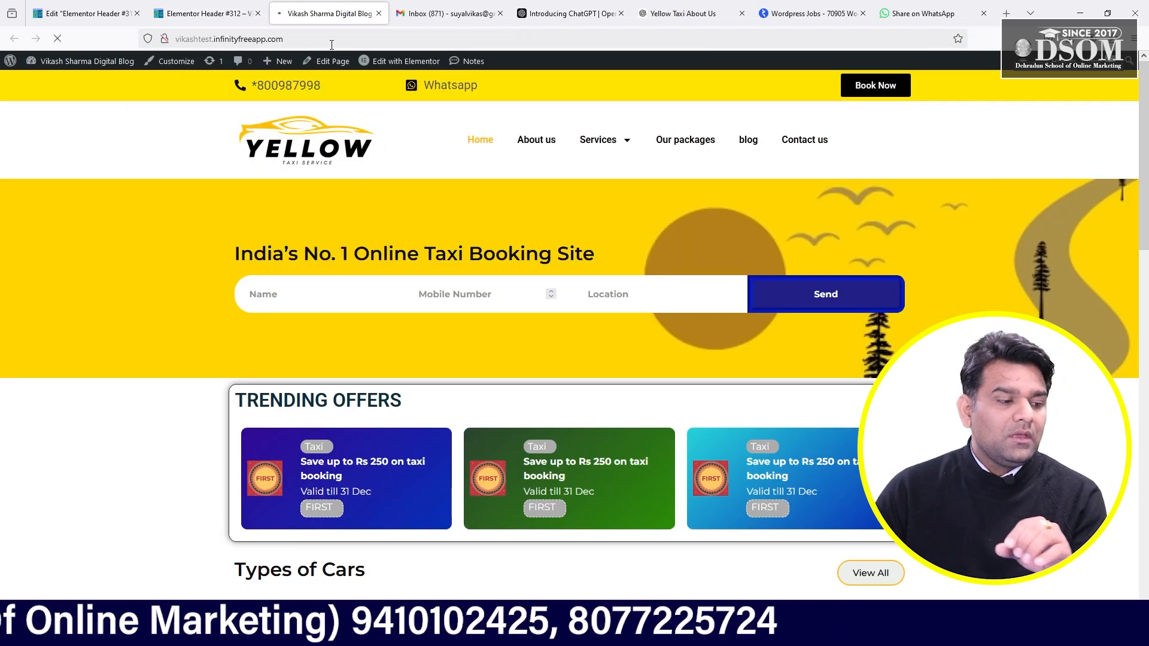
click(450, 89)
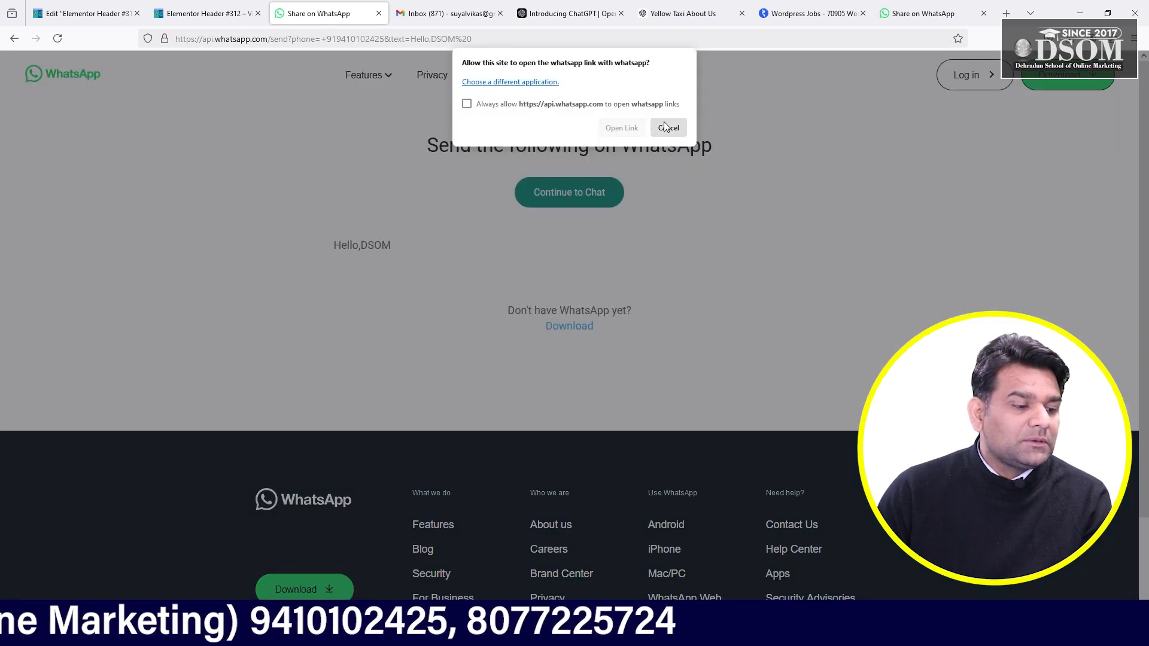
click(667, 128)
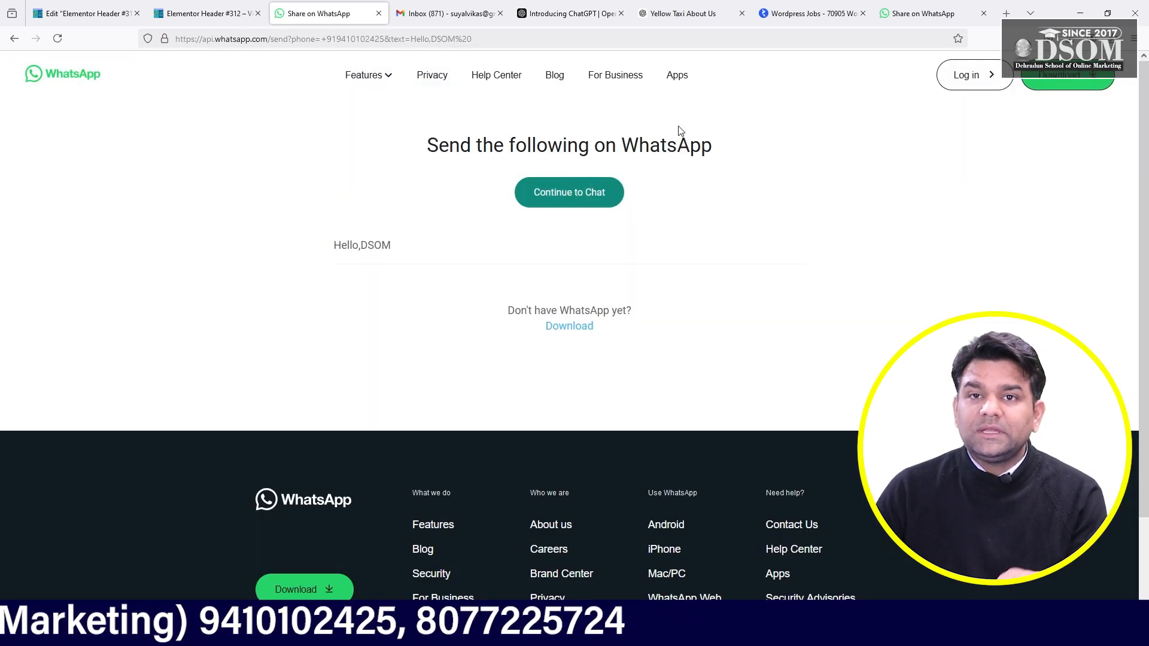
click(67, 7)
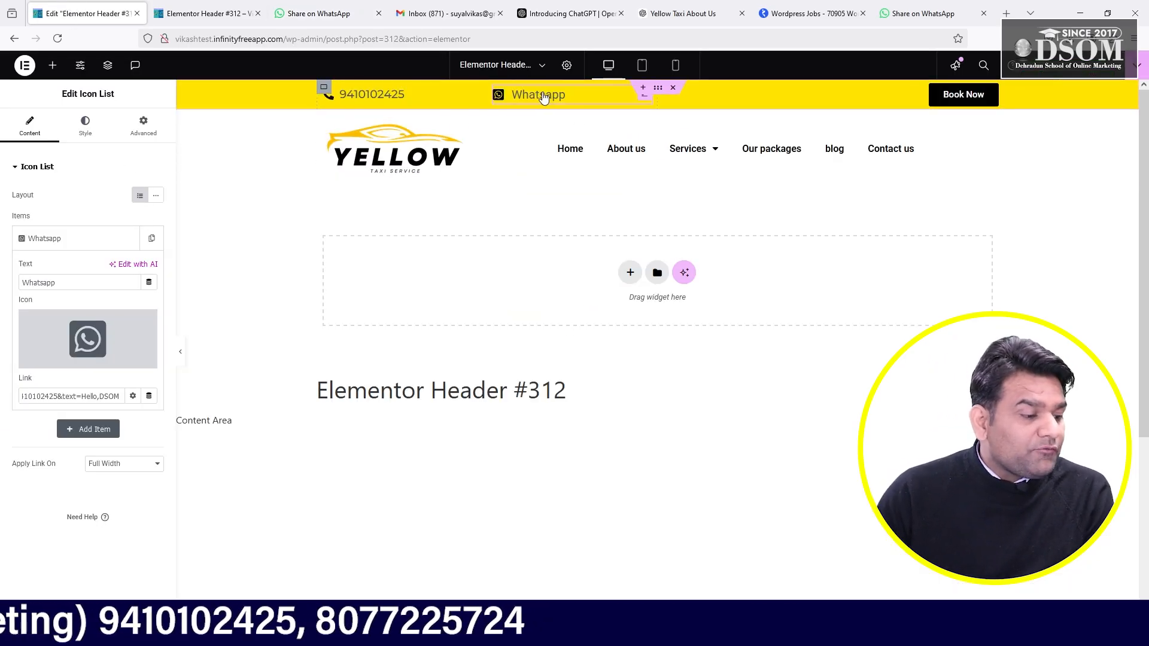
- Set the icon list text's typography font family to Montserrat
click(90, 128)
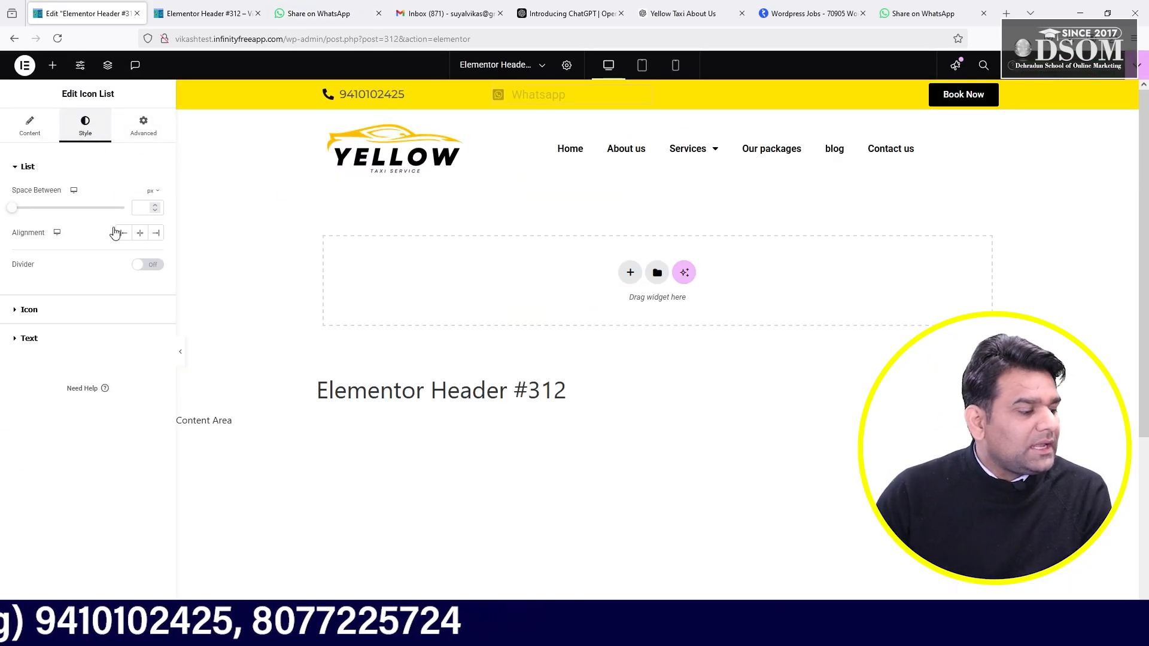
click(36, 338)
click(157, 277)
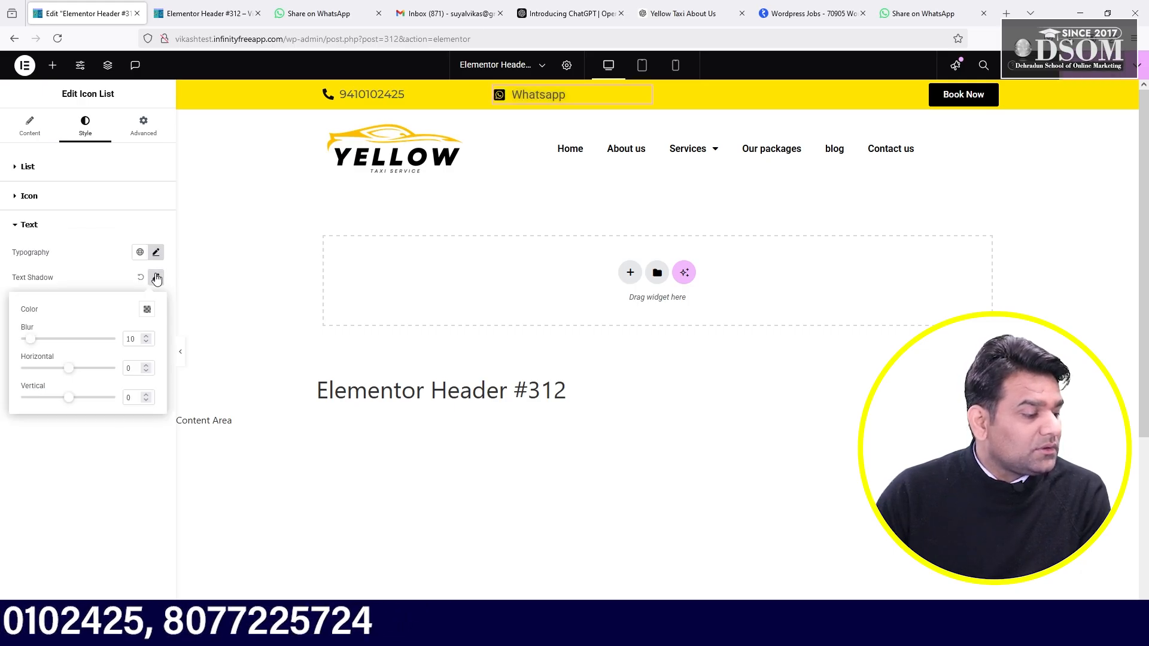
click(156, 252)
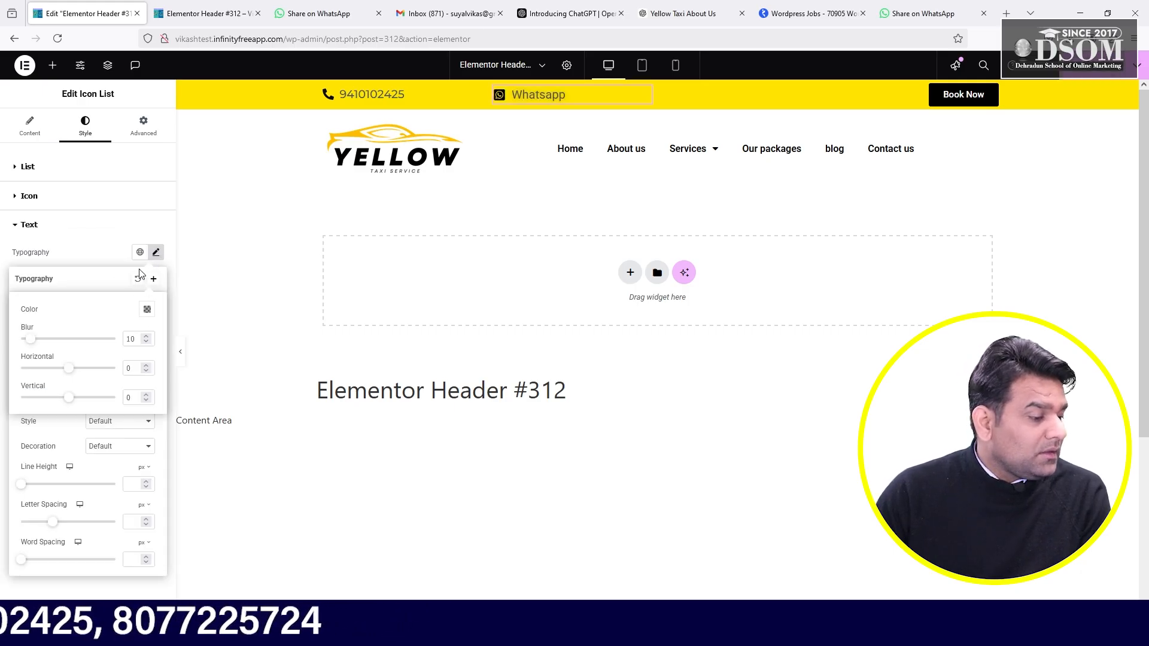
click(112, 259)
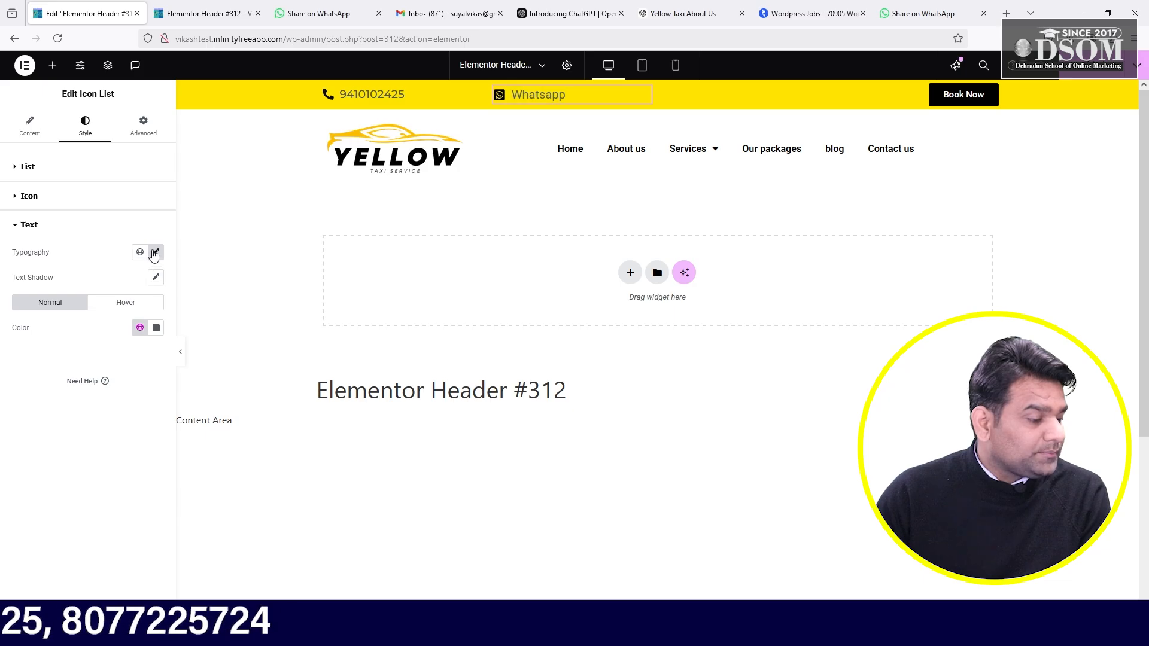
click(155, 252)
click(114, 308)
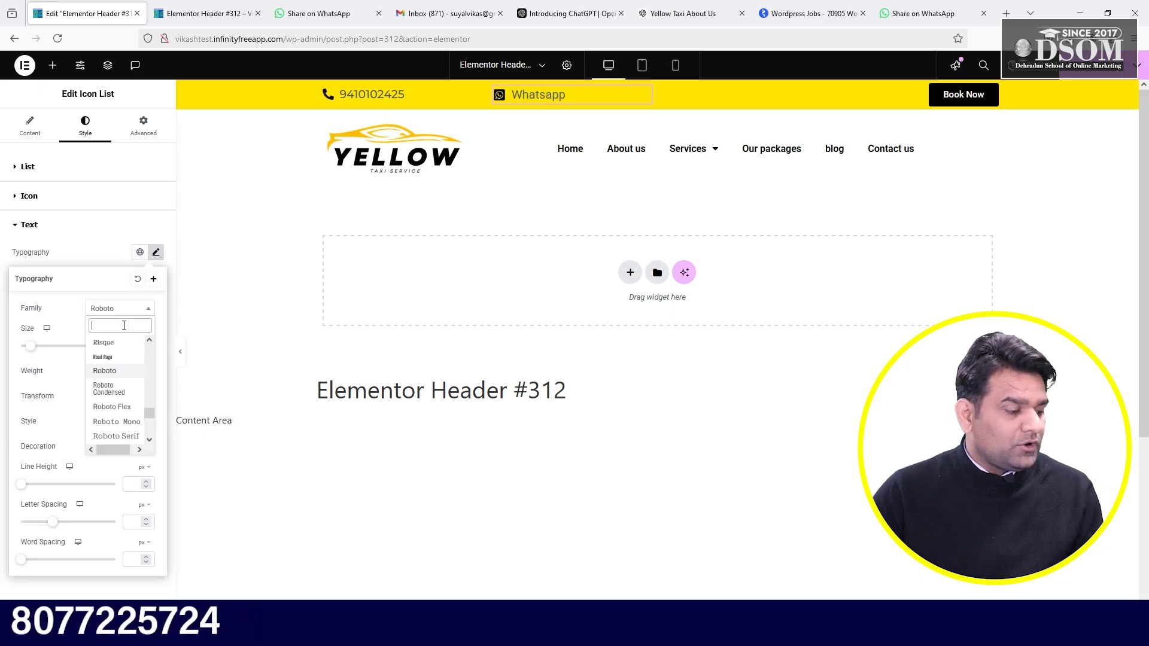
text(monte)
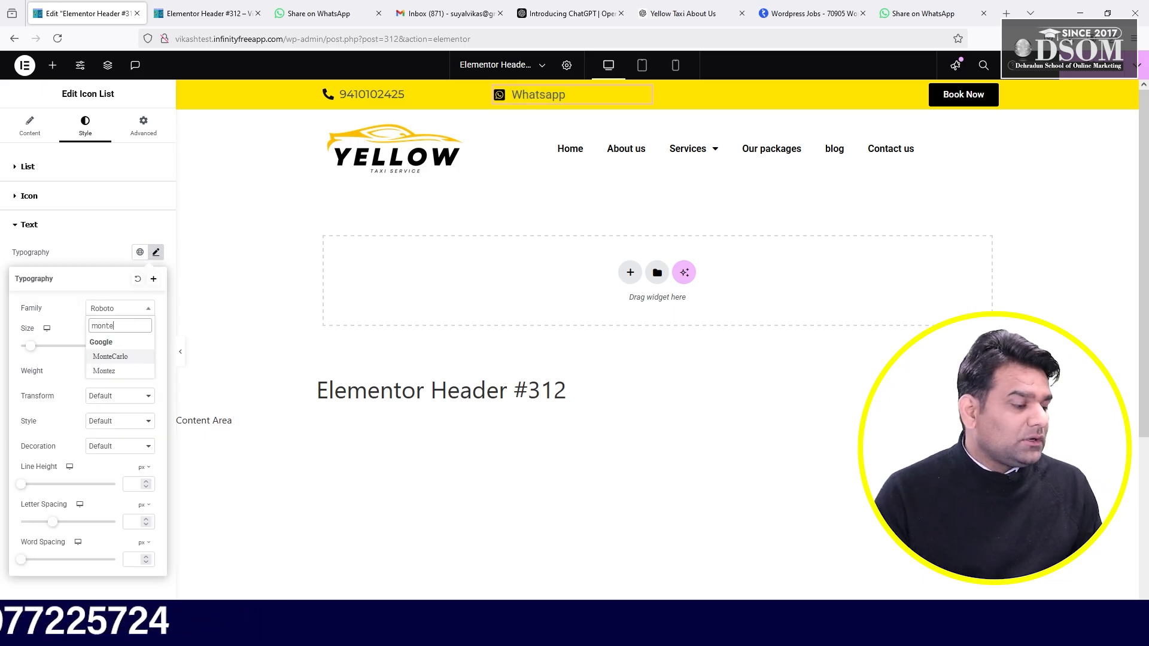
key(BackSpace)
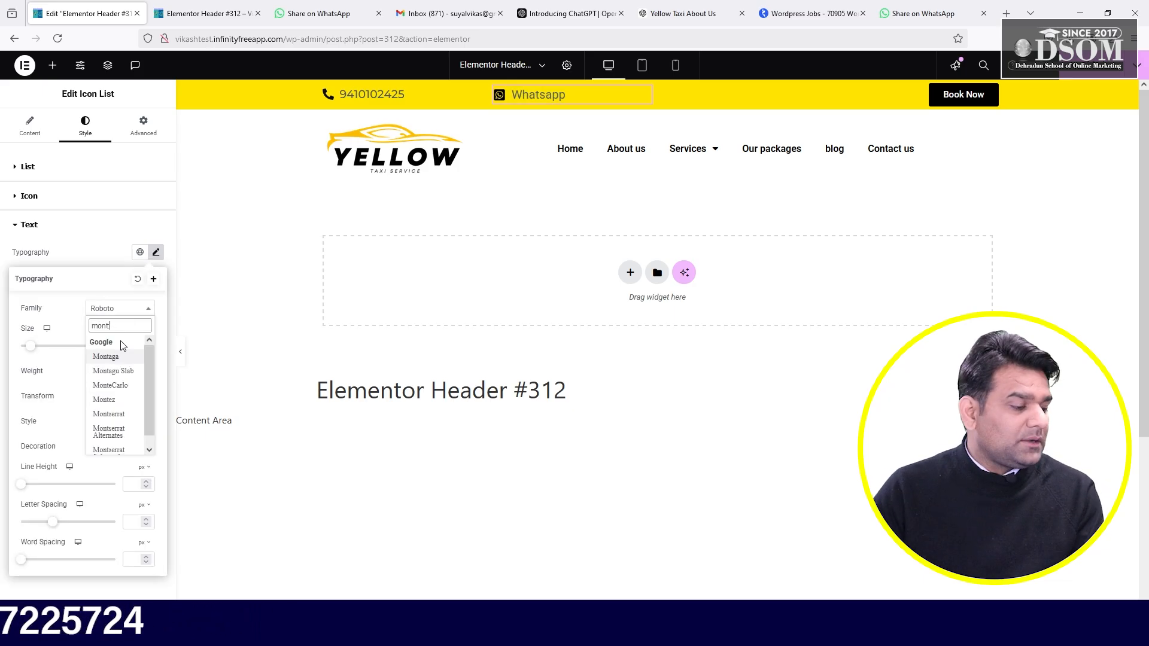
click(119, 424)
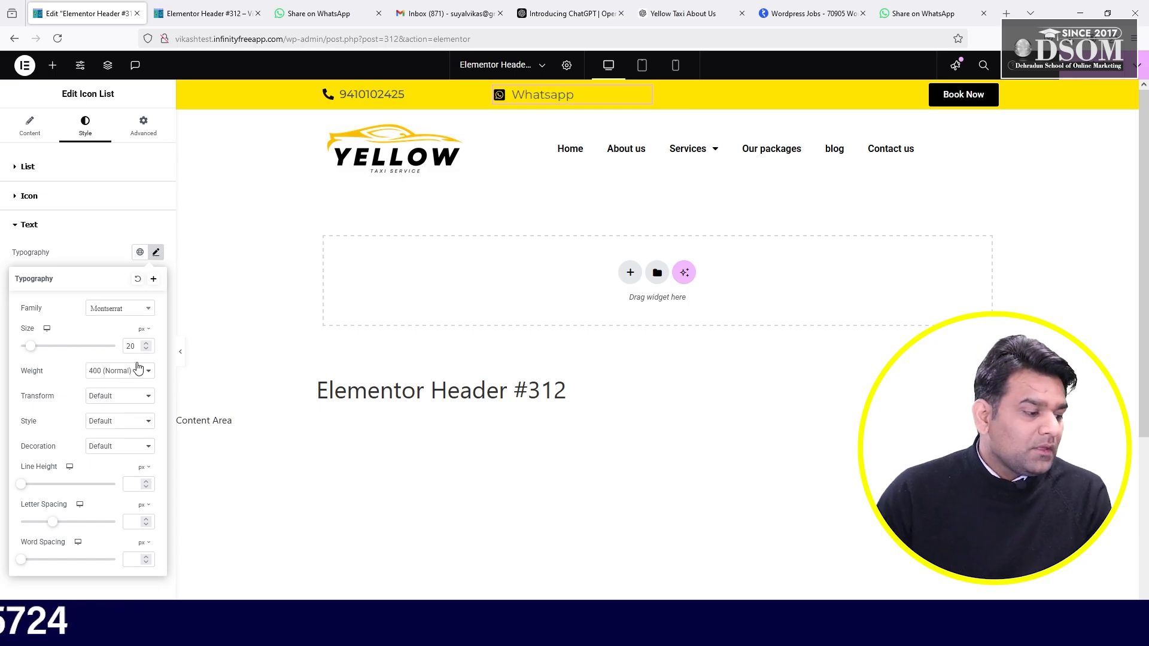
- Give the Whatsapp text an Underline decoration and Uppercase transform
click(75, 254)
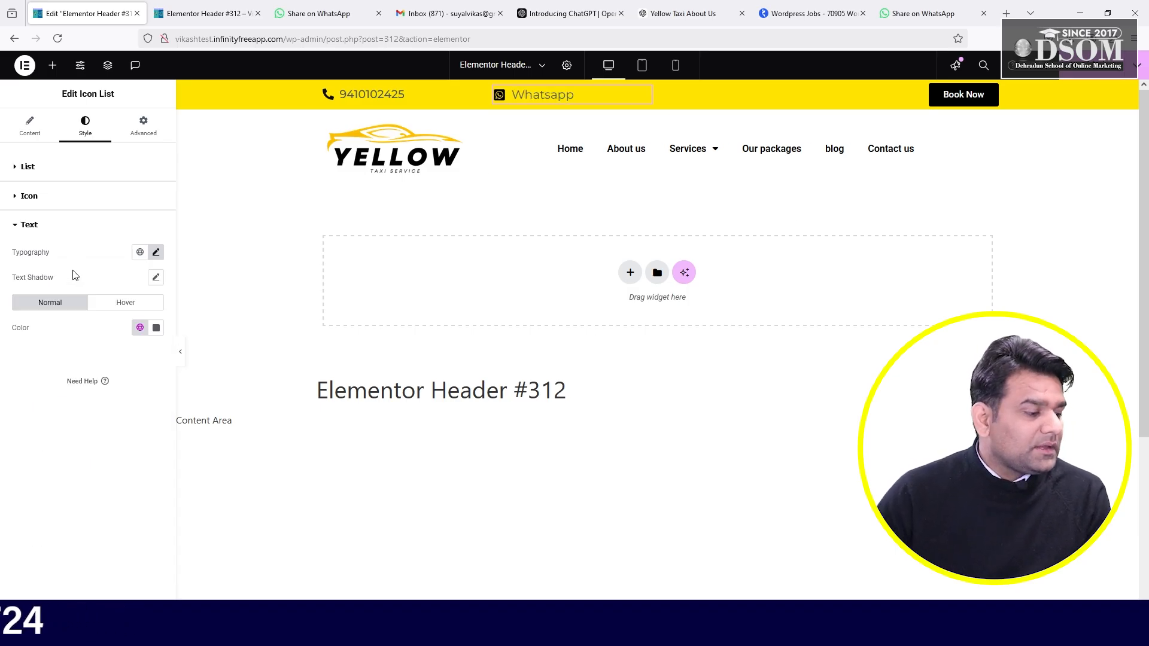
click(155, 252)
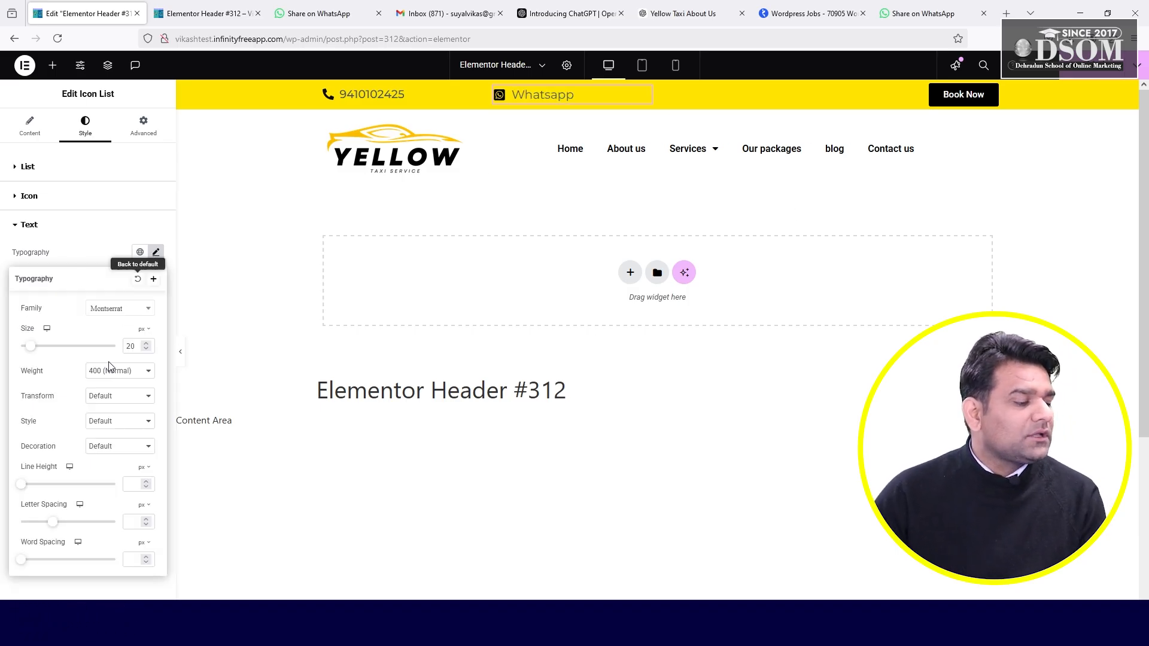
click(143, 445)
click(109, 478)
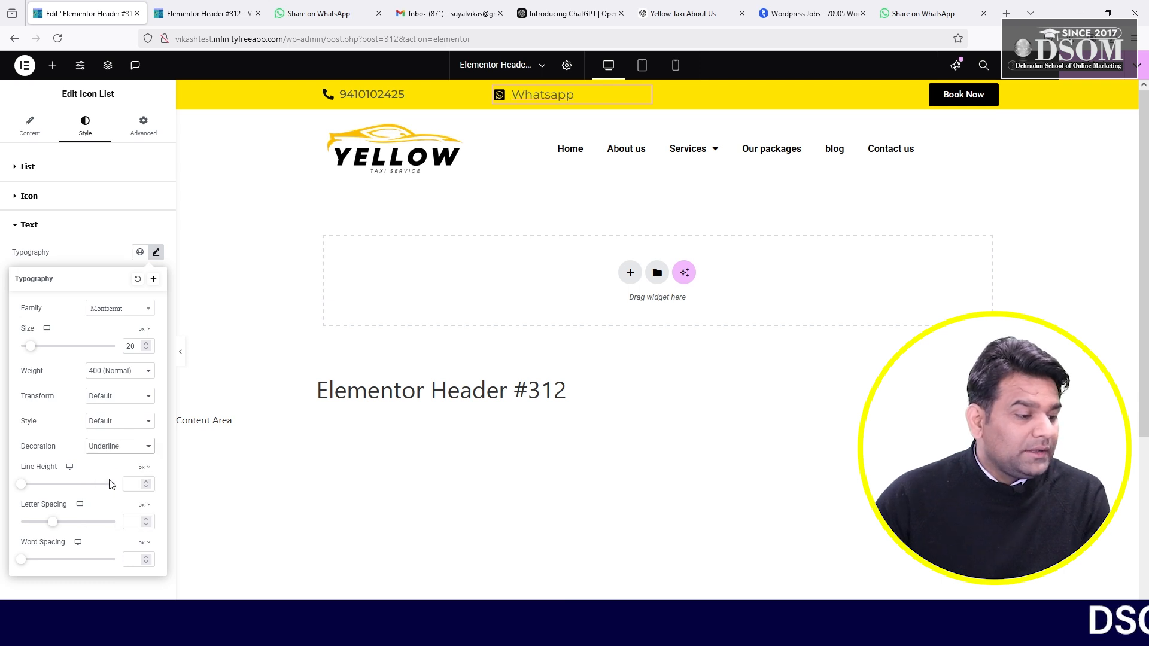
click(128, 397)
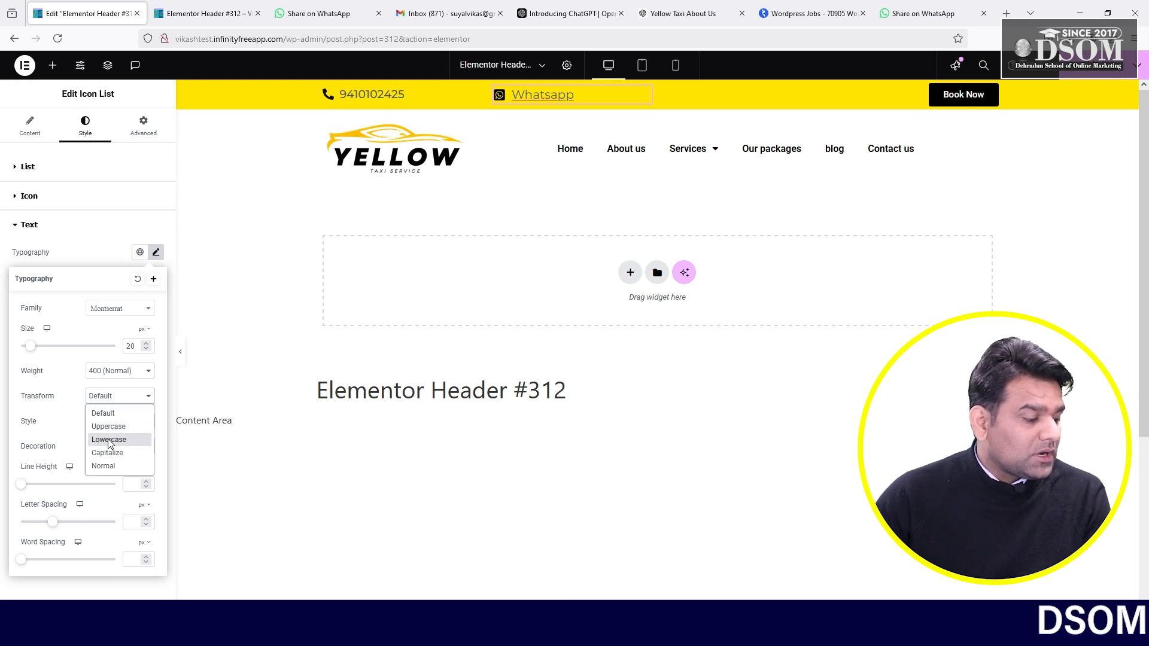
click(109, 441)
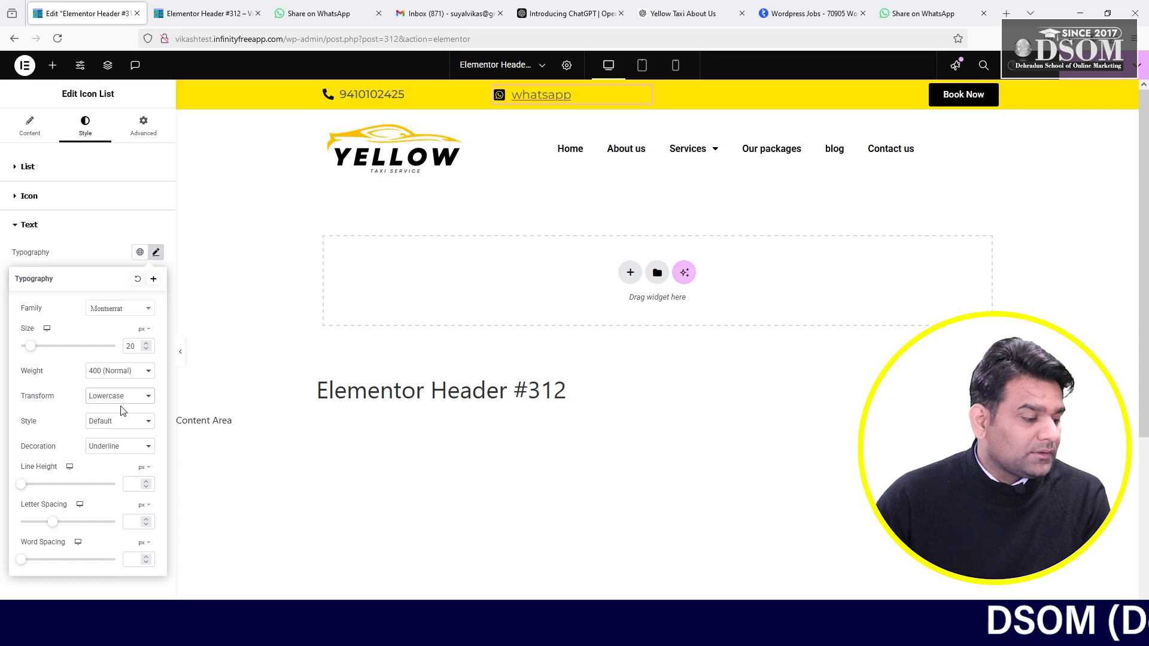
click(128, 396)
click(113, 426)
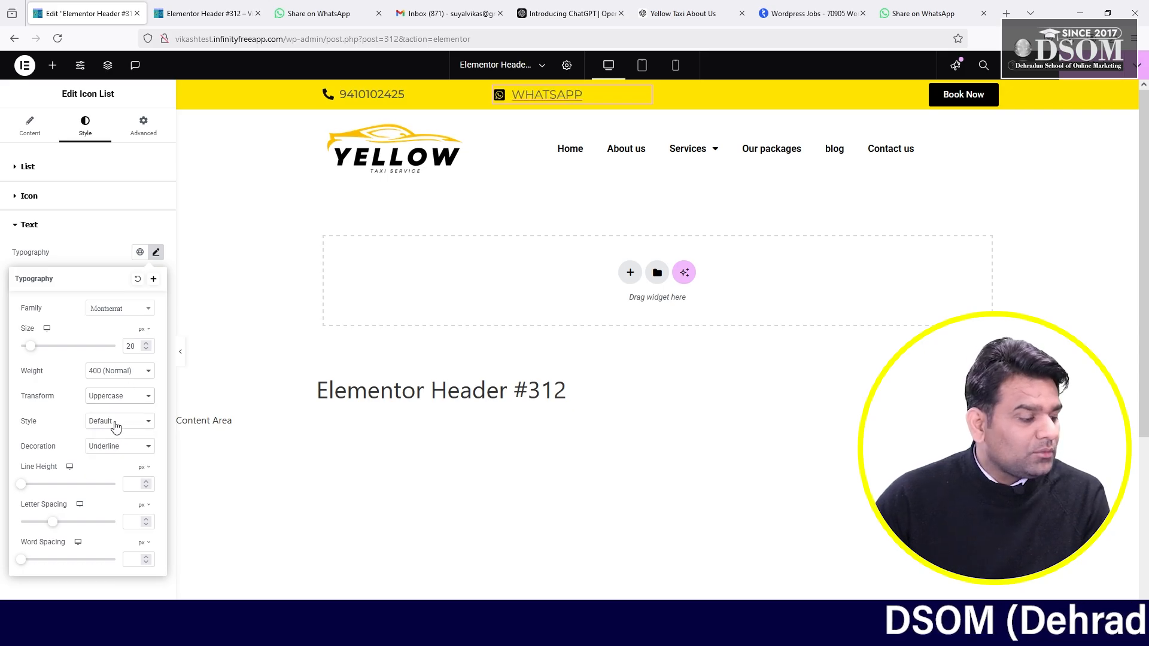
- Leave the font style at Default and keep the underline decoration
click(115, 422)
click(112, 453)
click(110, 423)
click(101, 465)
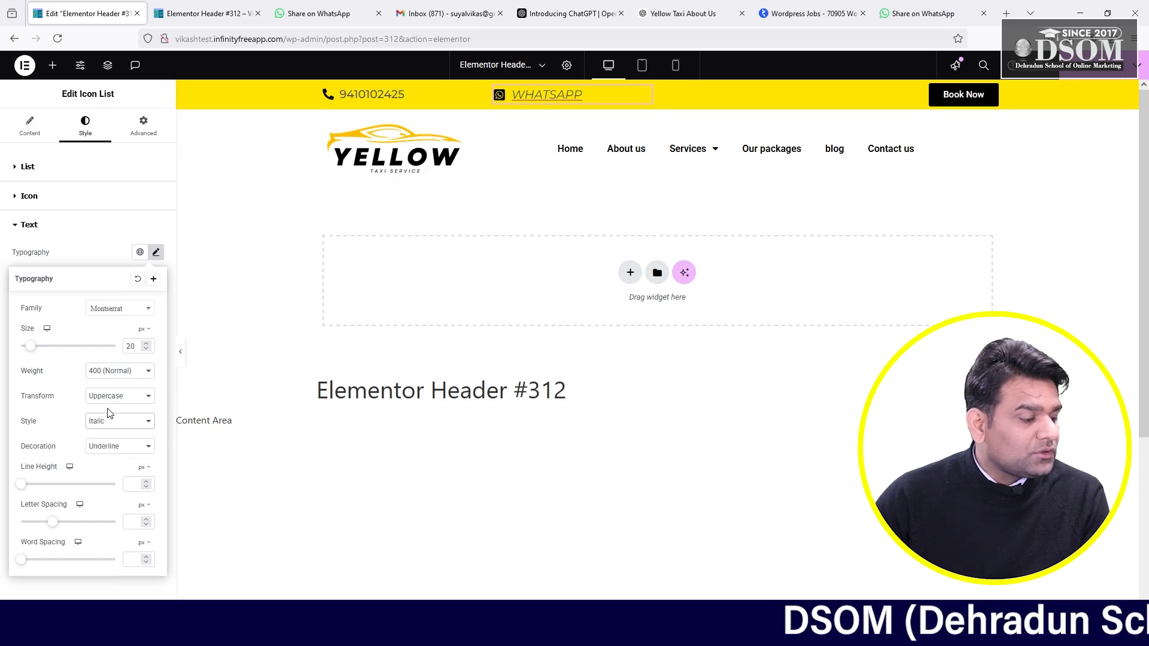
click(111, 424)
click(107, 441)
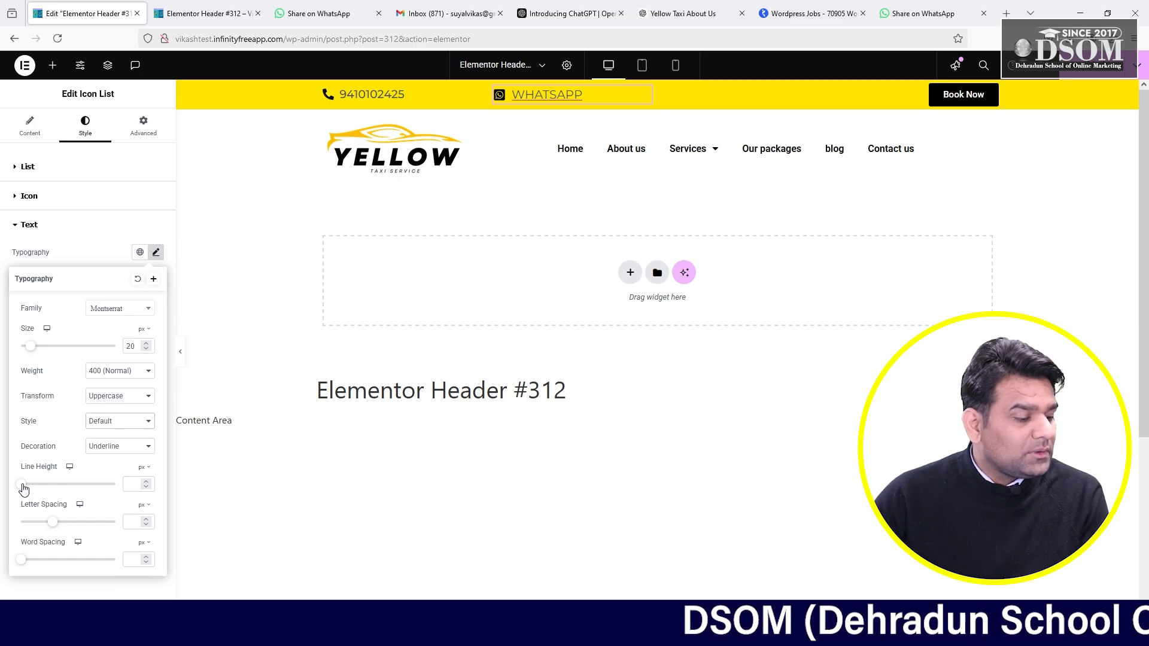
click(137, 450)
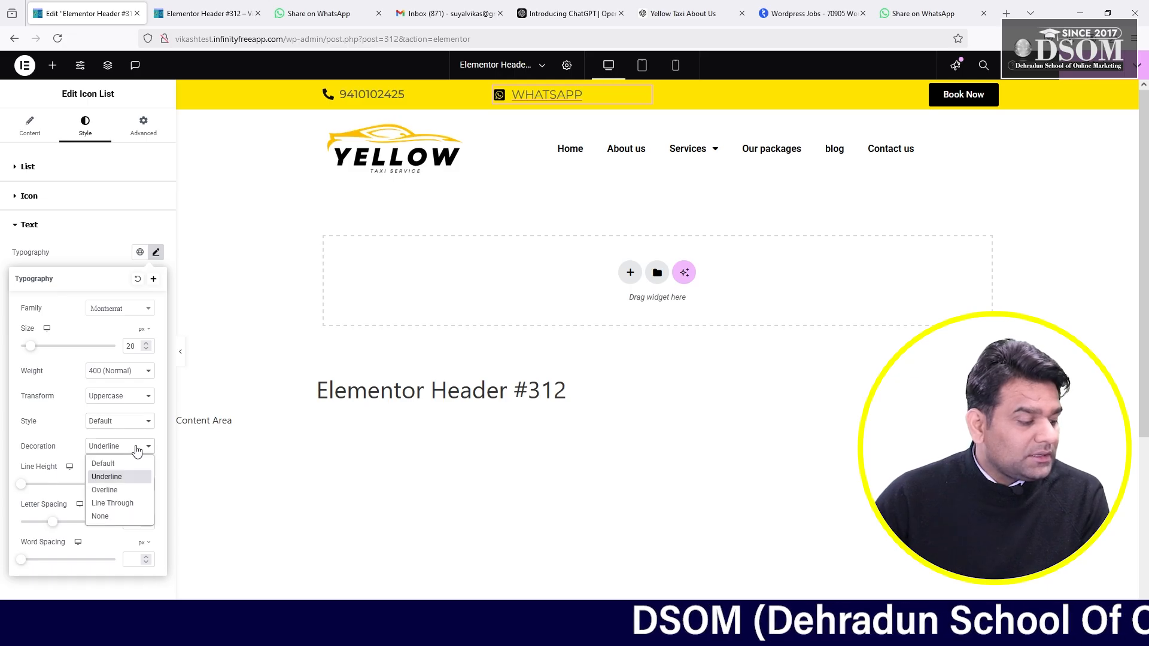
click(137, 451)
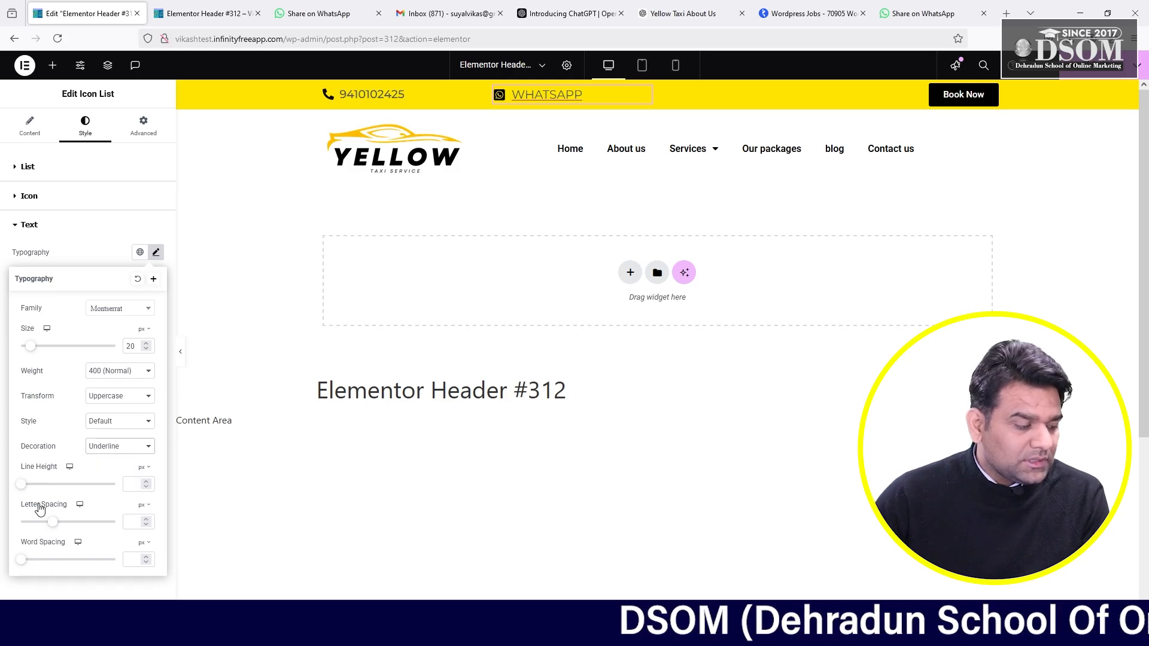
- Darken the icon list text colour to near black
click(156, 253)
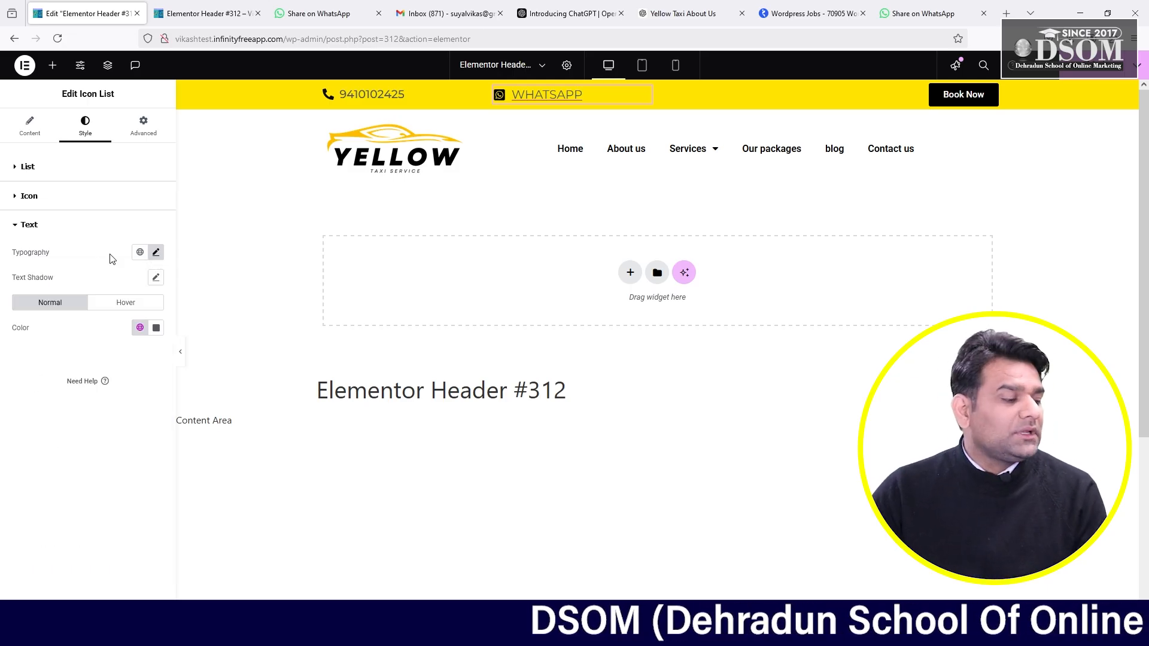
click(157, 327)
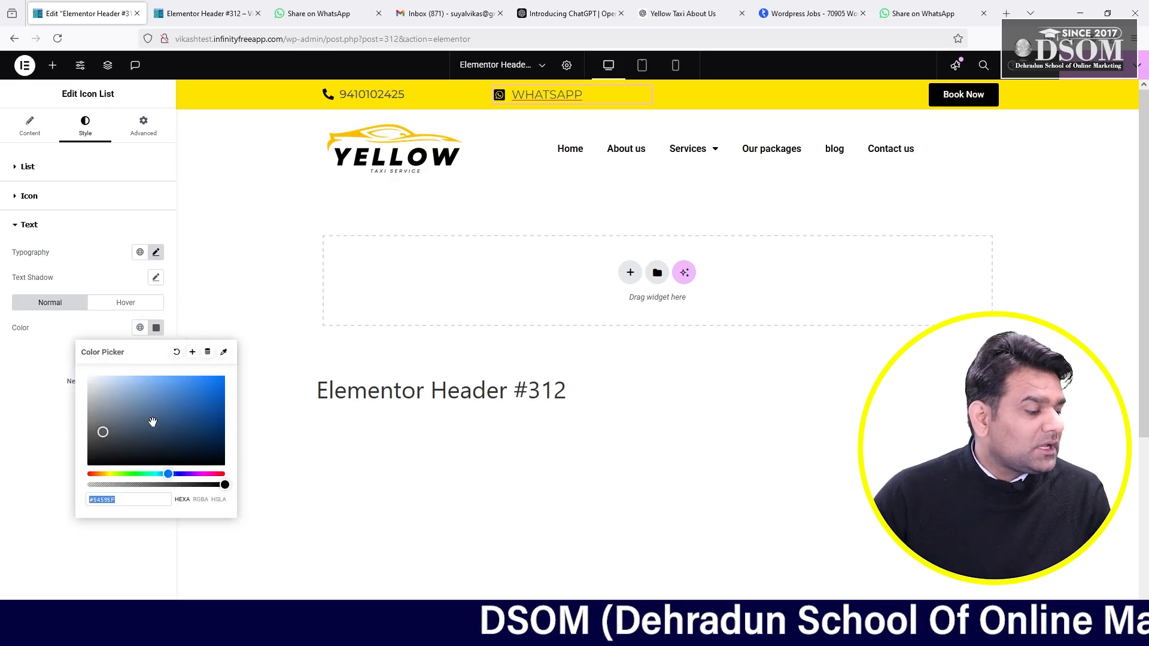
drag(111, 434, 95, 453)
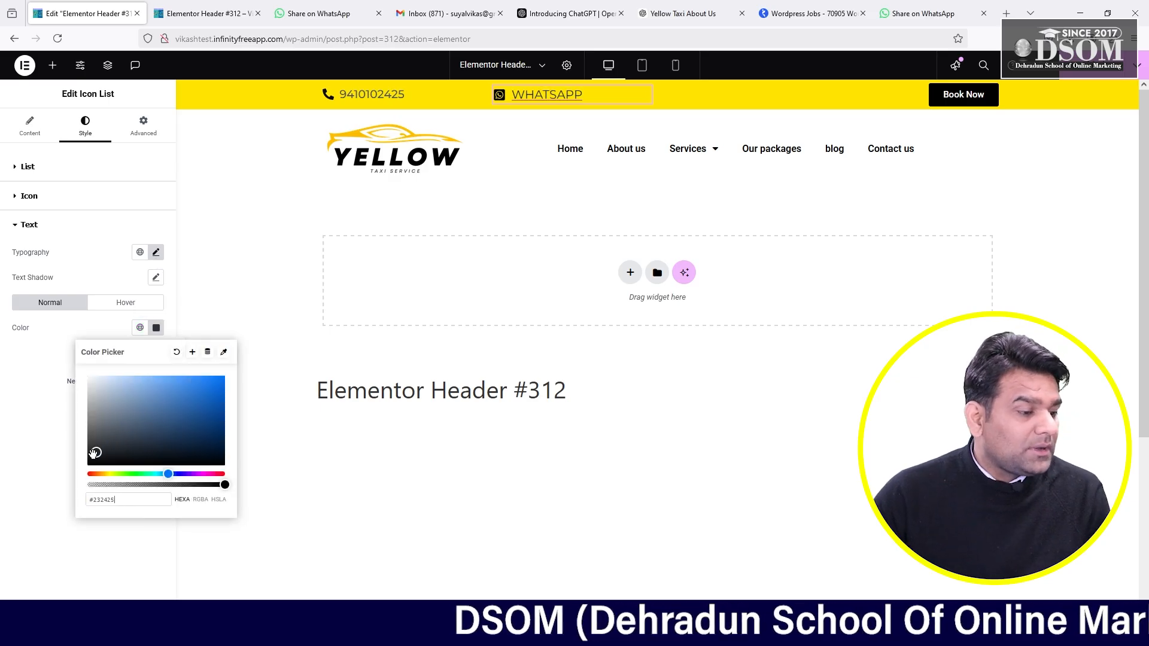
click(55, 339)
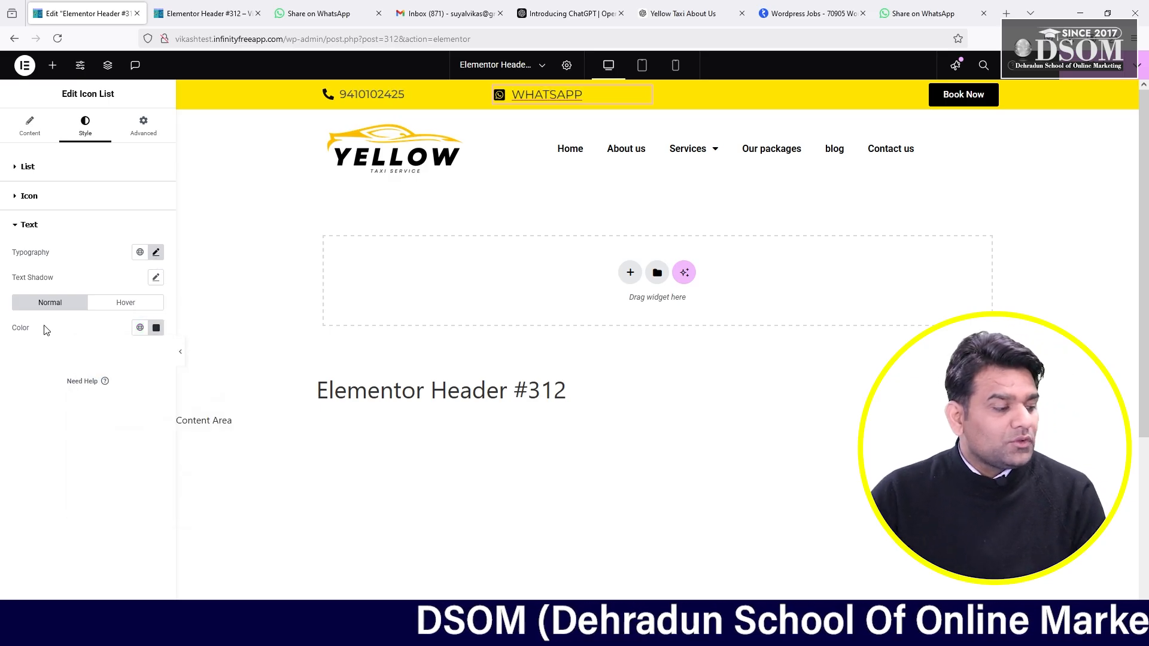
- Set the icon colour to dark grey #222222 and close the colour picker
click(15, 199)
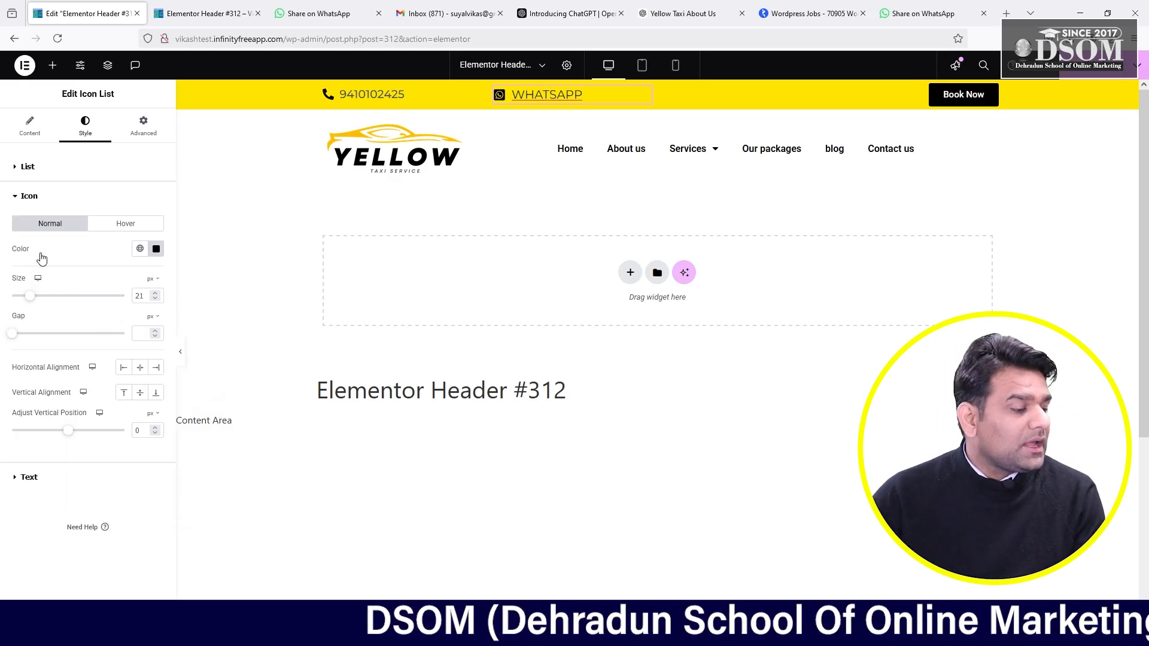
click(156, 249)
drag(111, 395, 231, 296)
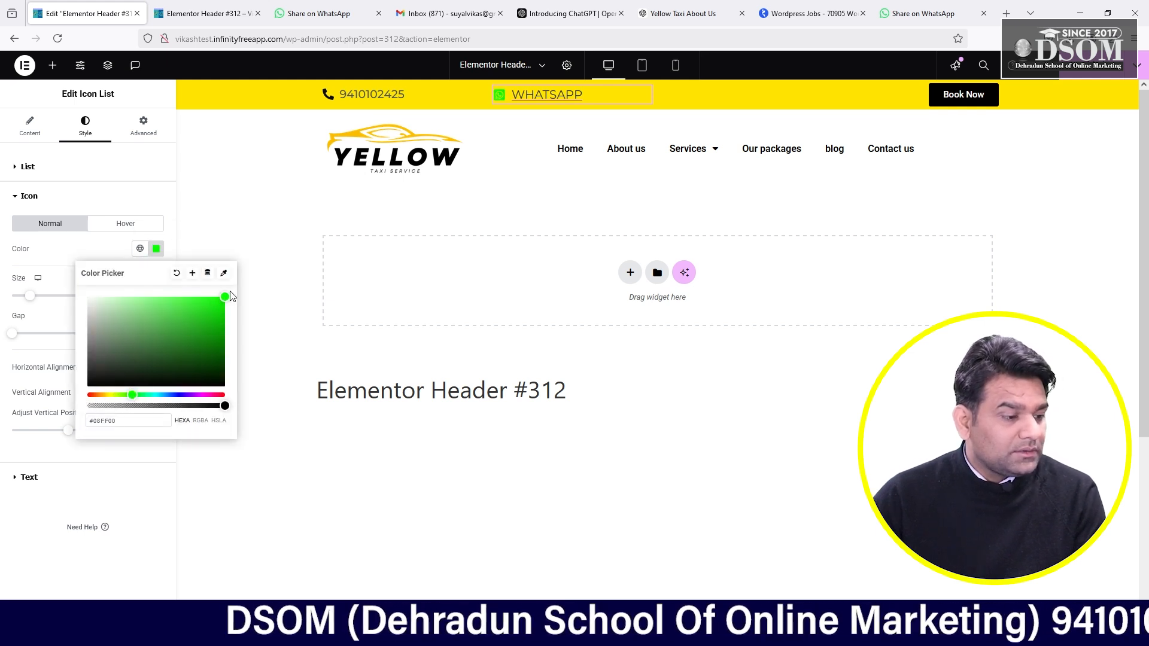
click(157, 351)
drag(189, 396, 225, 395)
drag(177, 359, 248, 290)
drag(202, 331, 88, 374)
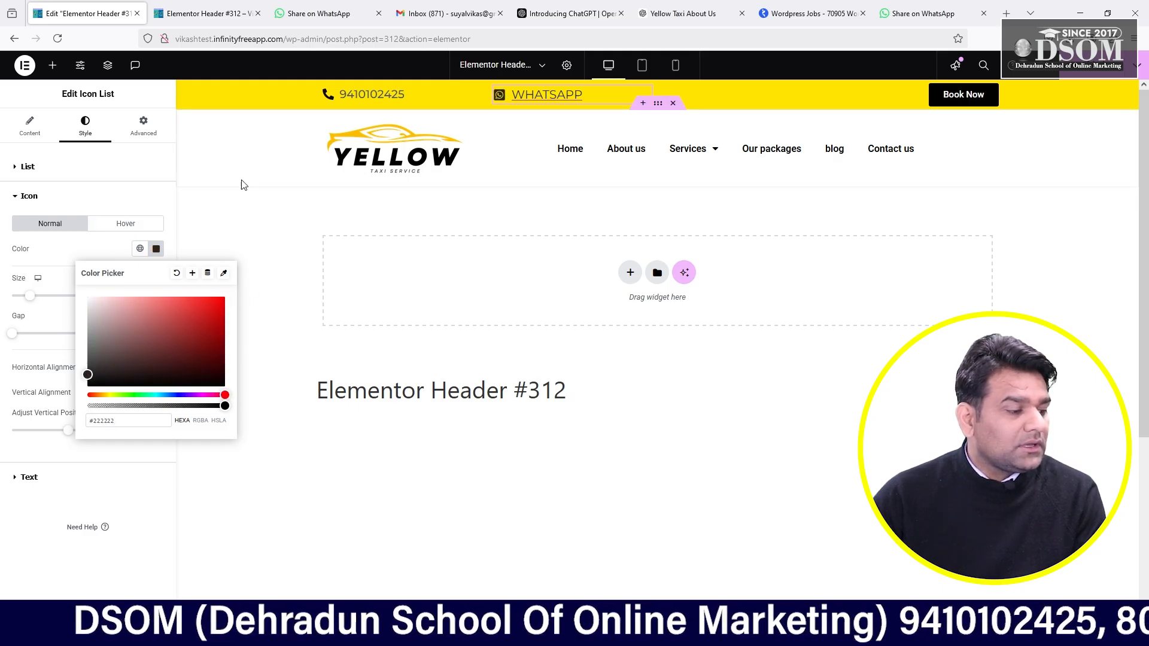
click(242, 182)
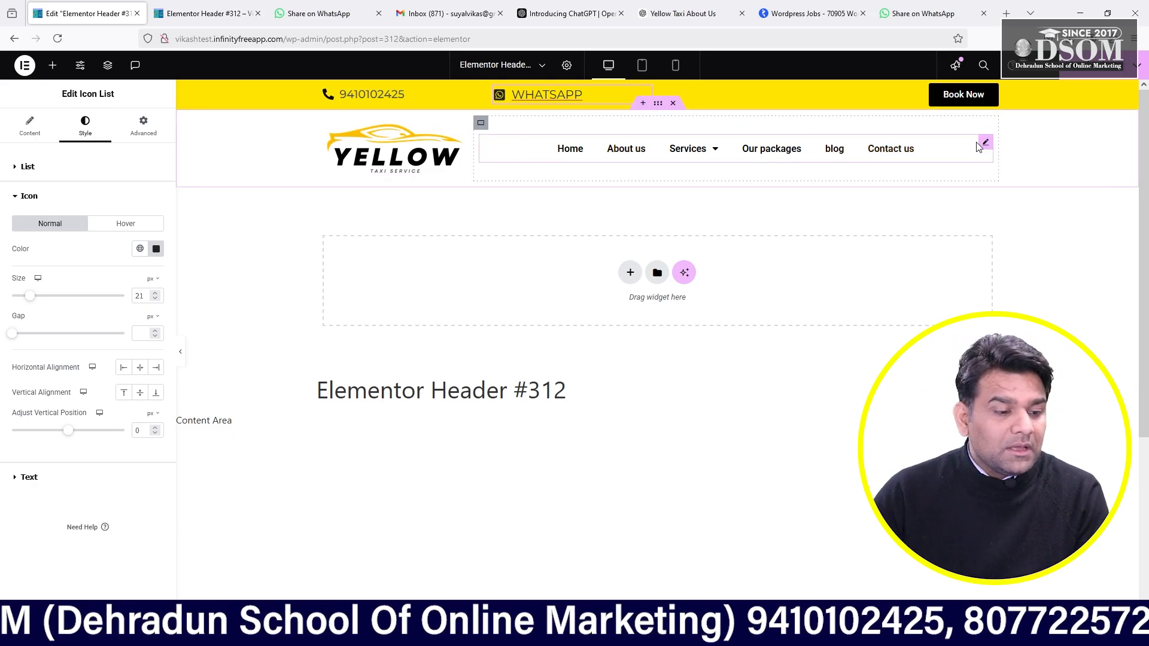
- Set the WordPress Menu widget's Main Menu typography family to Montserrat
click(986, 144)
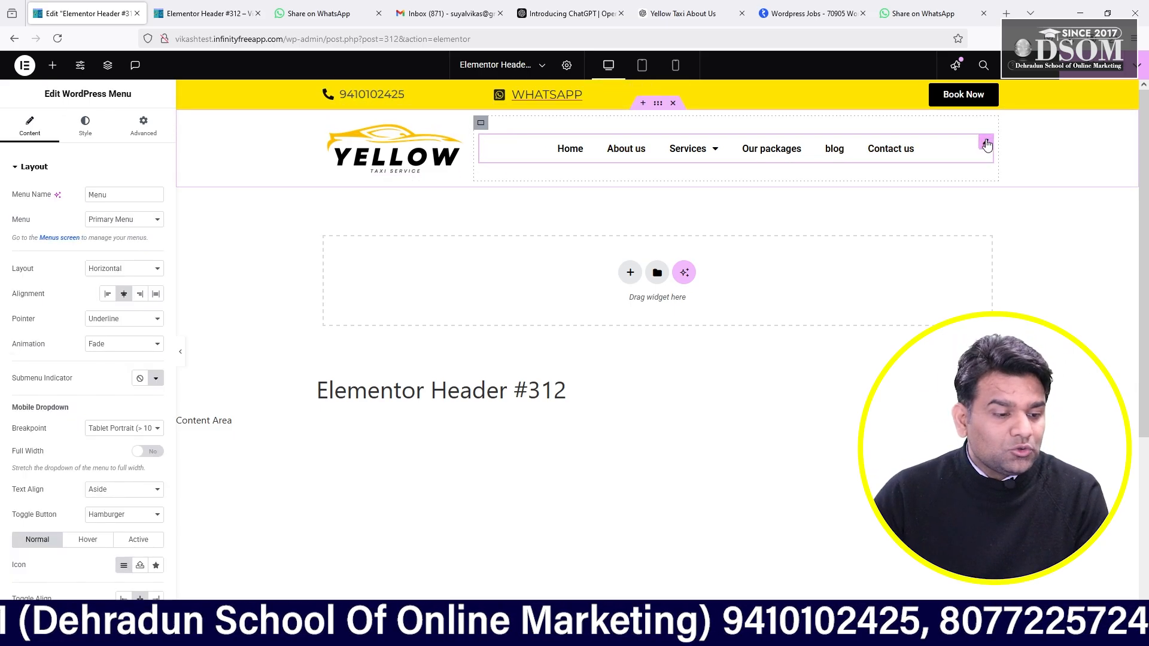
click(87, 128)
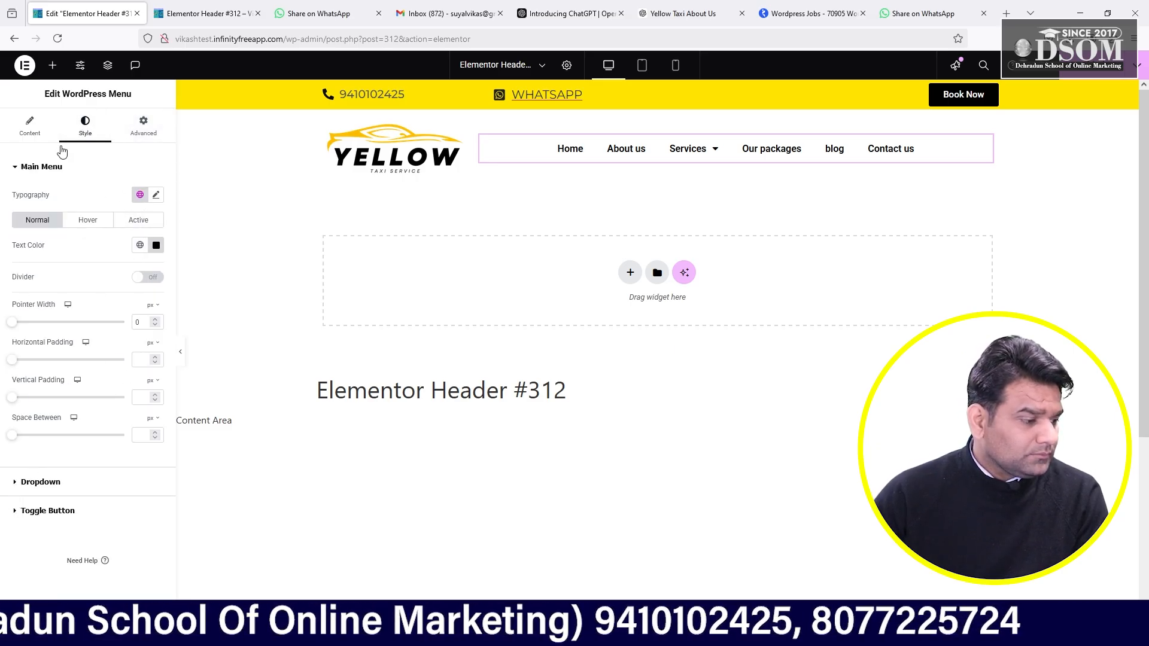
click(8, 131)
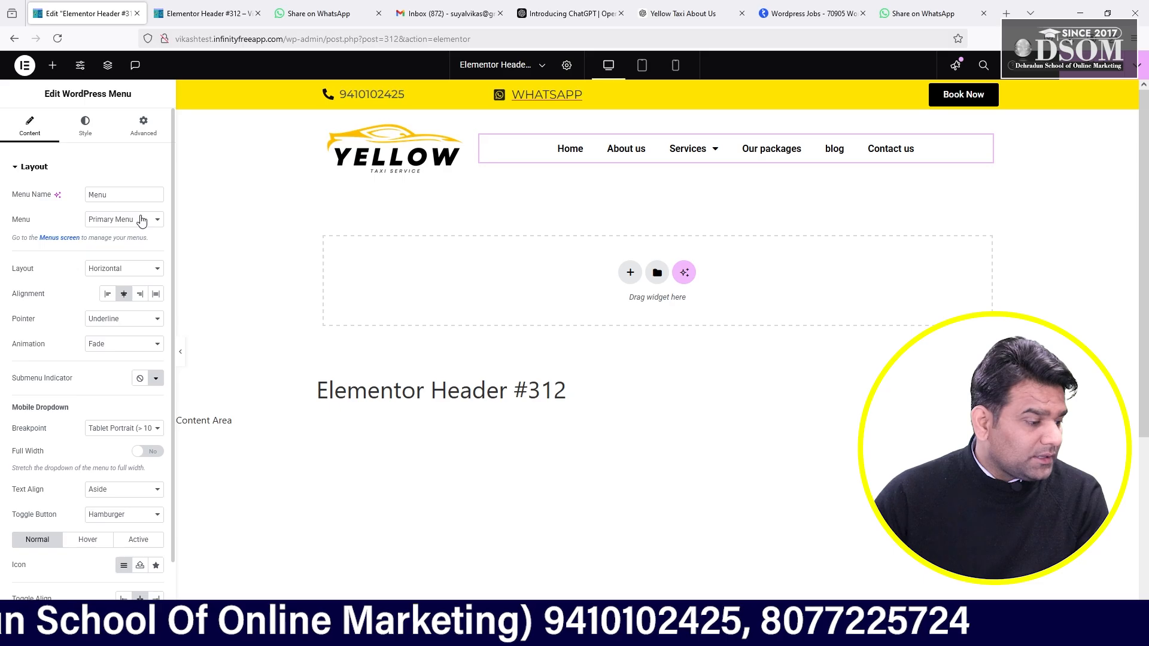
click(96, 123)
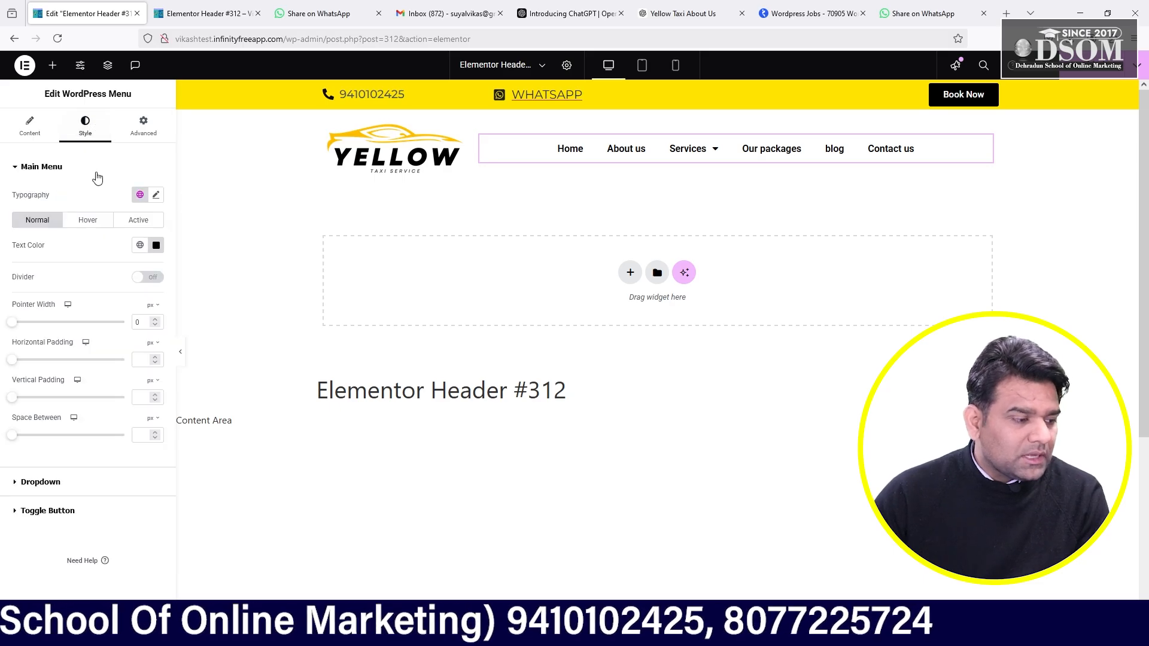
click(156, 196)
click(126, 252)
text(mot)
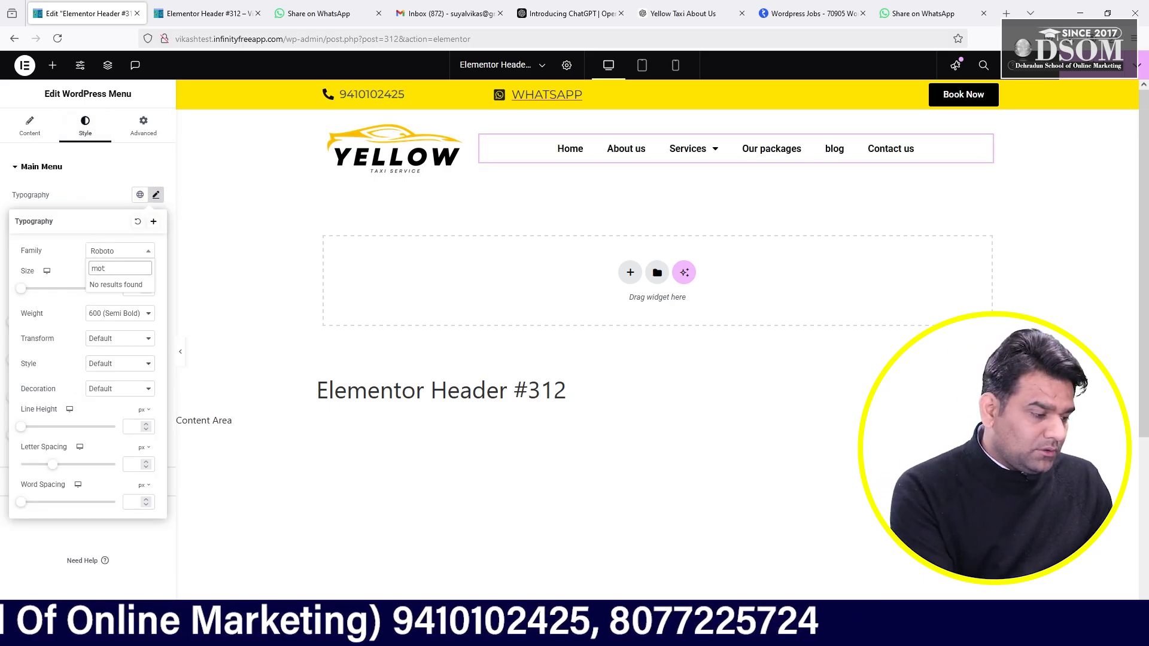
key(BackSpace)
text(nt)
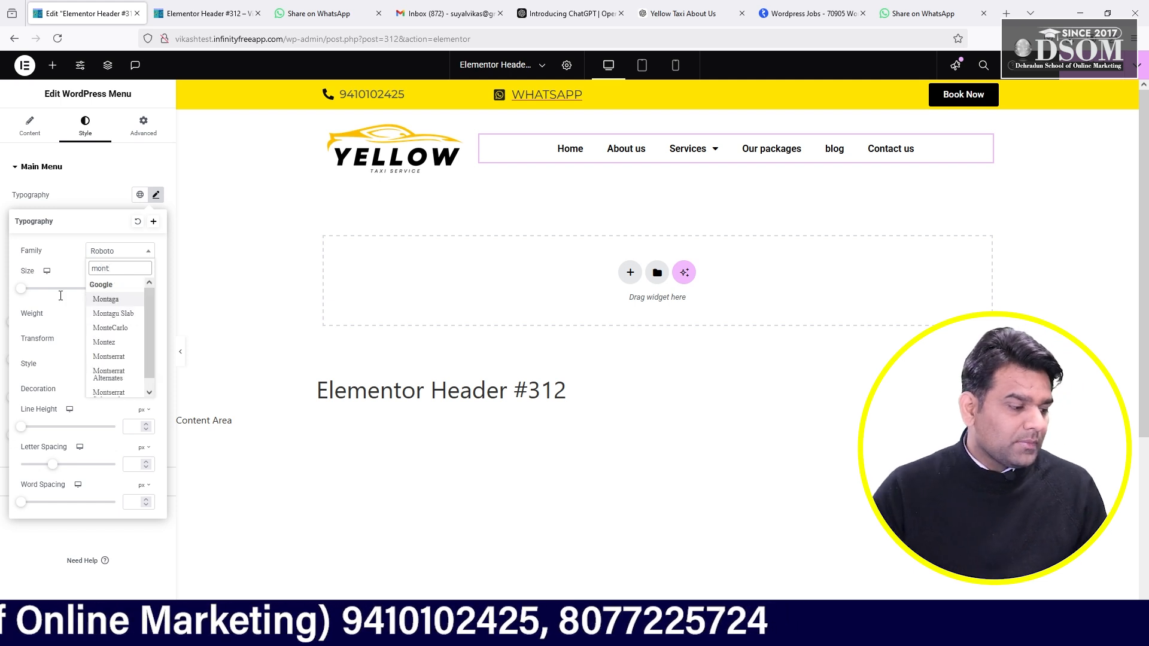
click(108, 358)
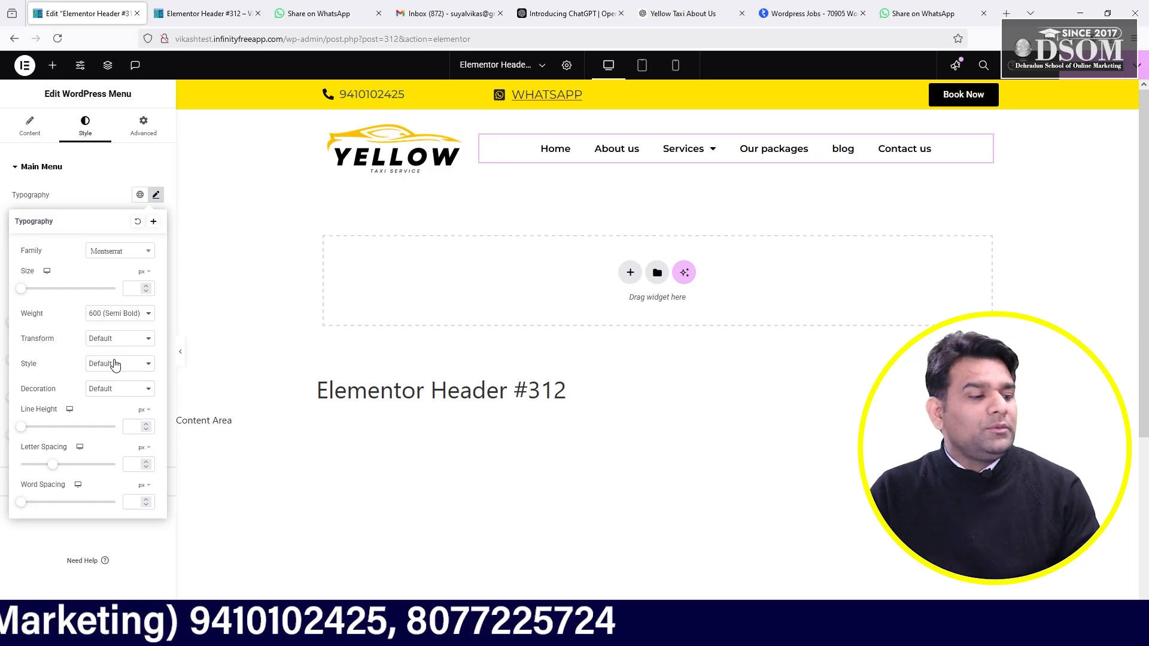
scroll(264, 325, down, 4)
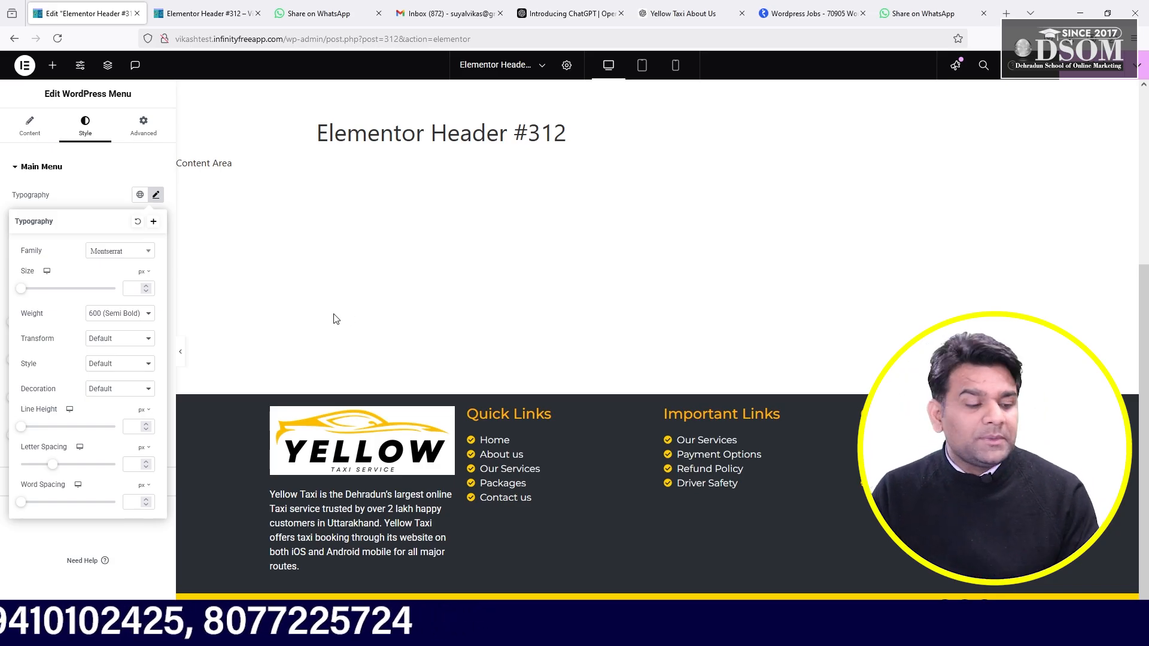
scroll(461, 328, up, 5)
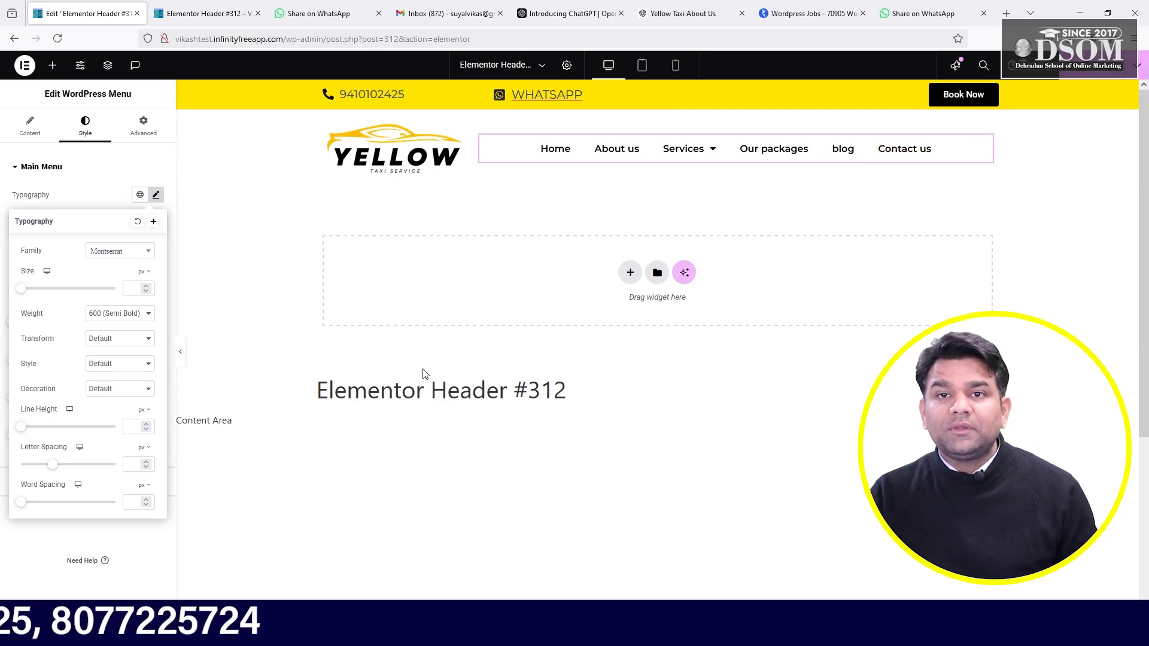
- Close the menu Typography popover to return to the Main Menu style controls
click(300, 196)
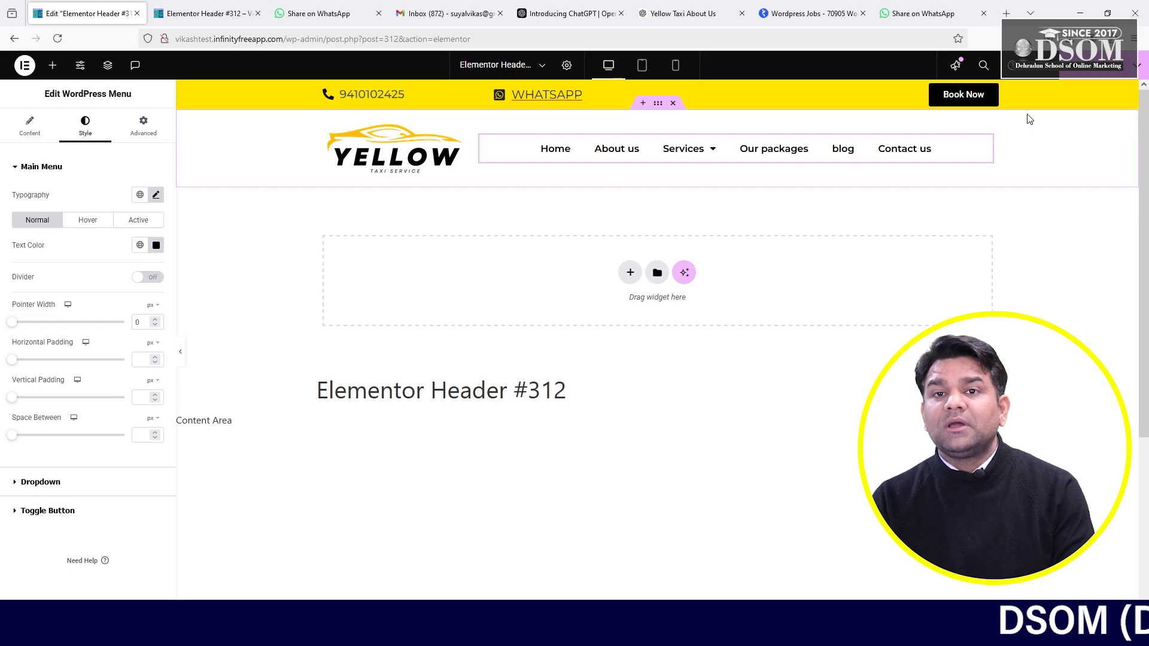
- Replace the Book Now button's # link with the copied Contact us page URL
click(954, 100)
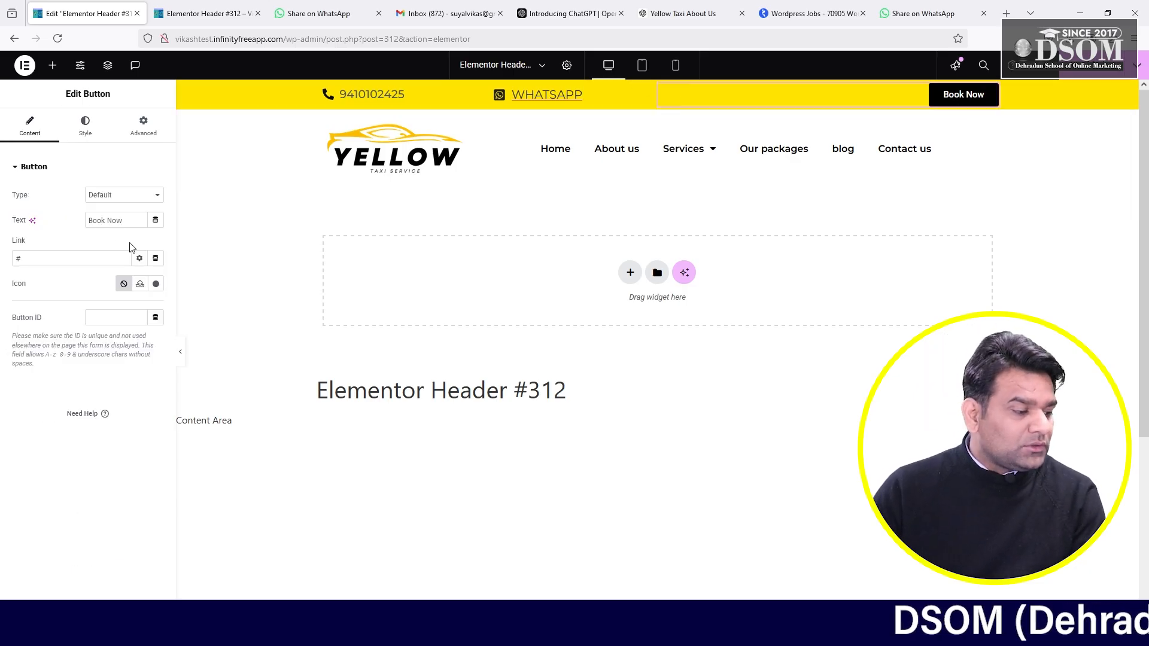
click(155, 258)
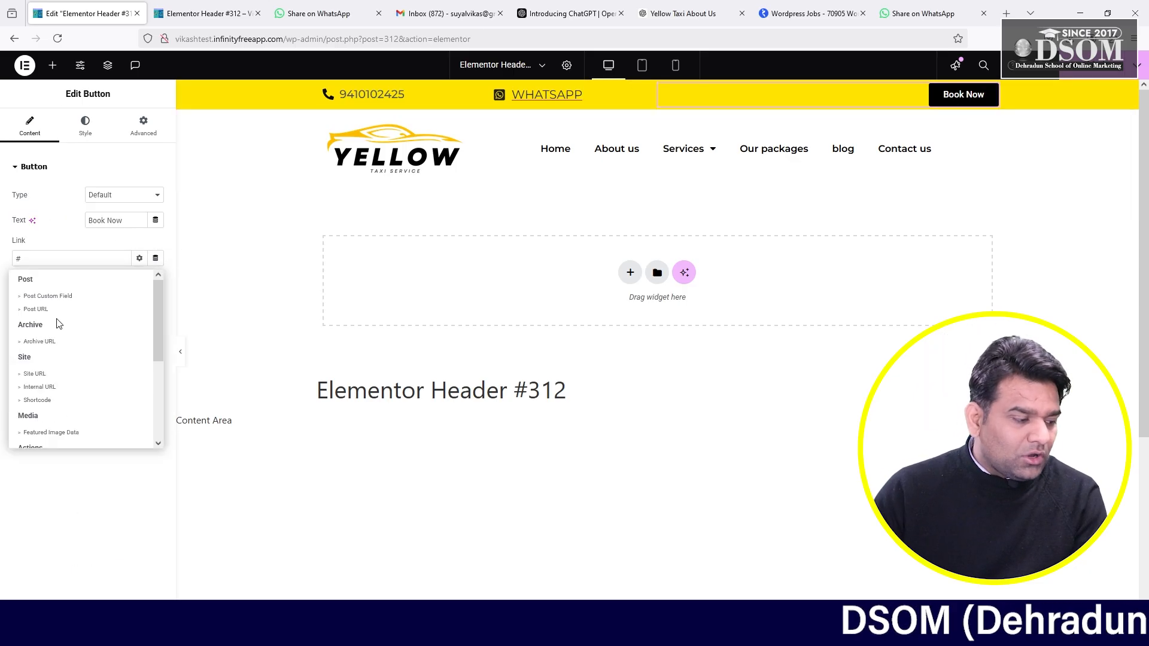
scroll(56, 425, down, 3)
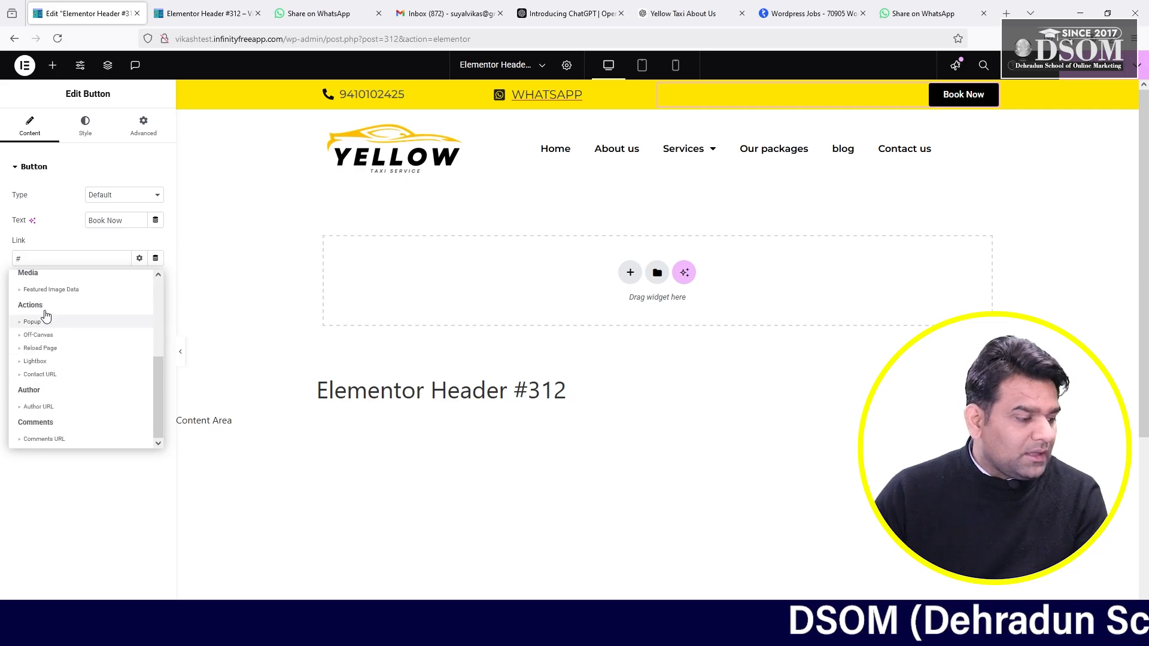
click(252, 270)
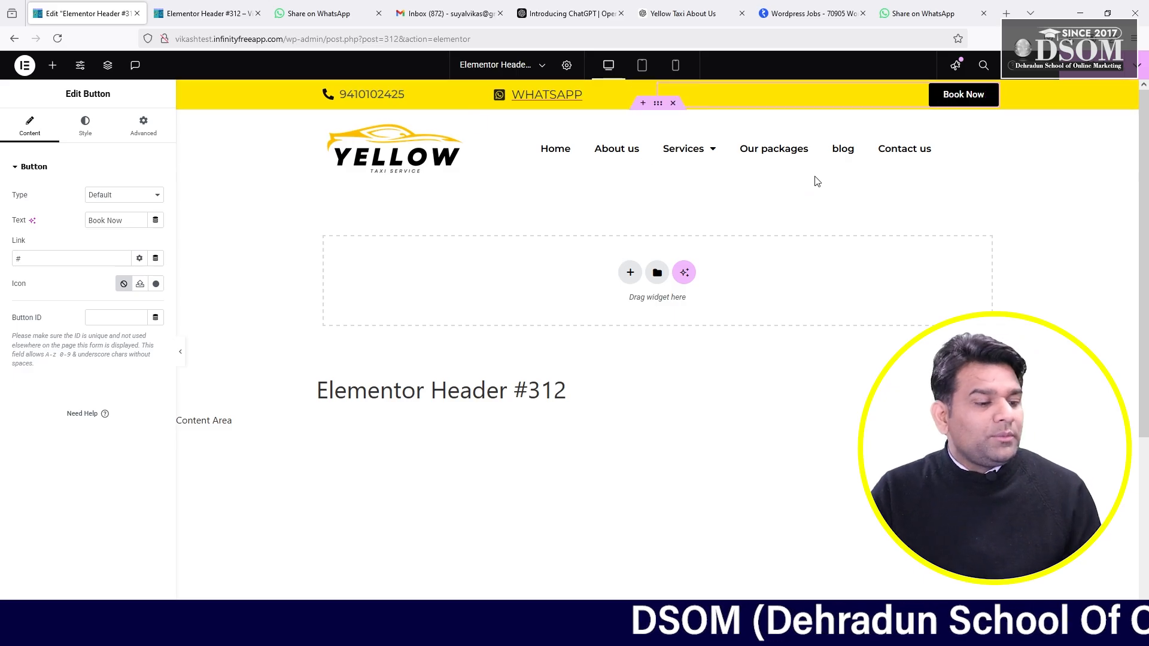
click(225, 10)
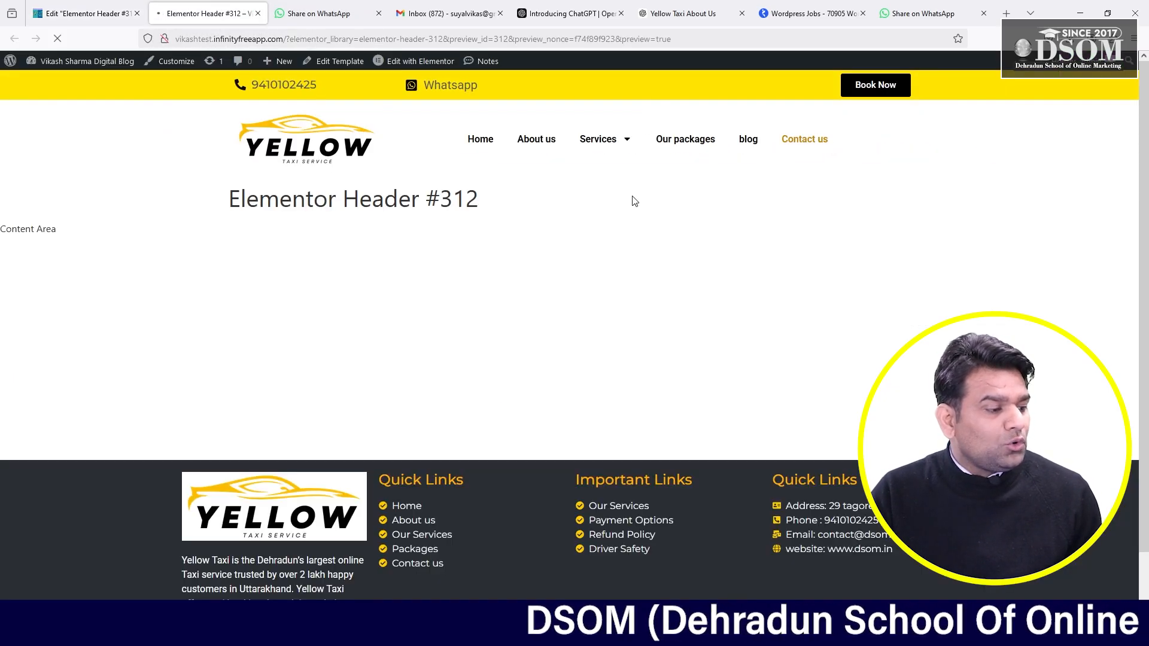
click(358, 40)
key(ctrl+c)
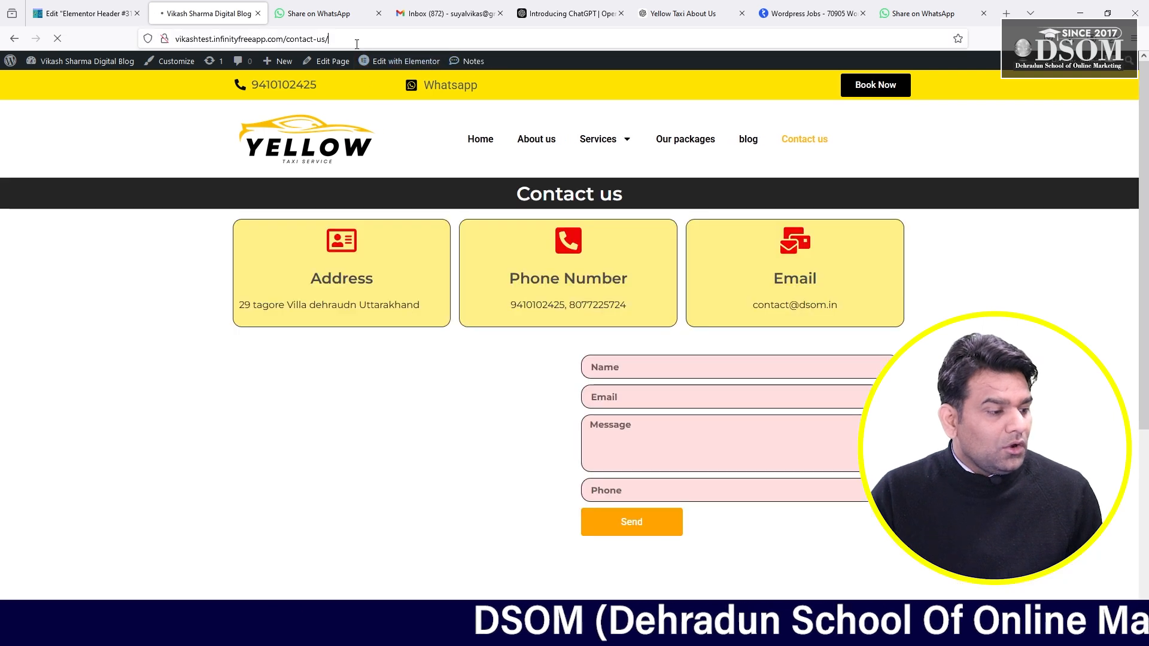
click(136, 363)
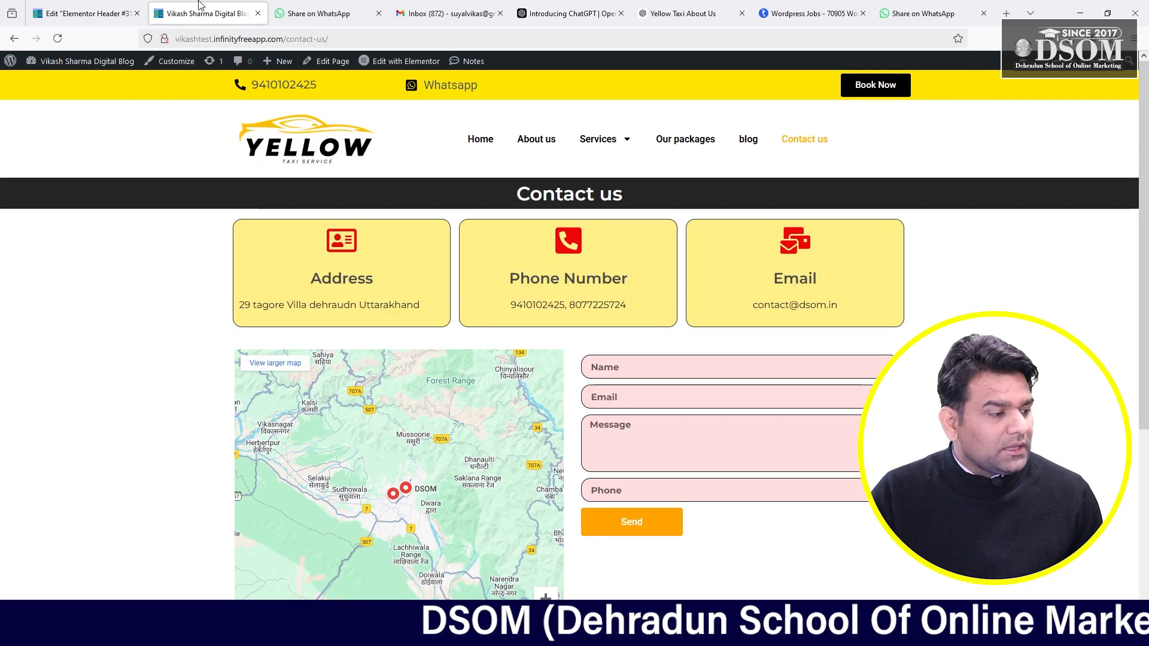
click(83, 6)
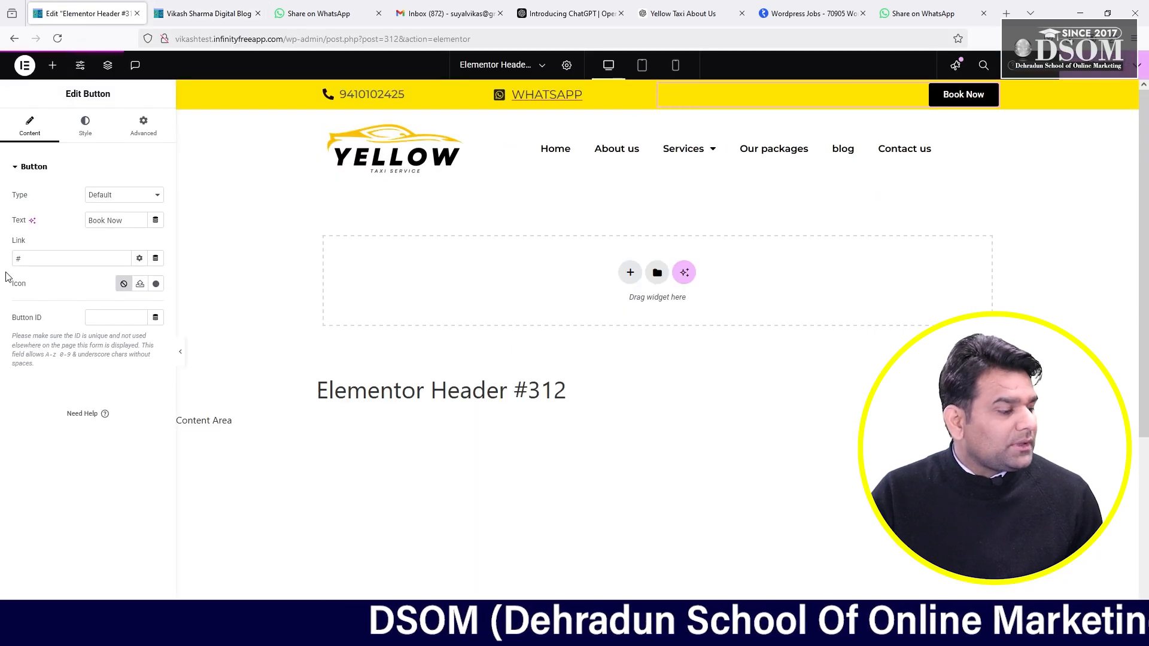
key(ctrl+v)
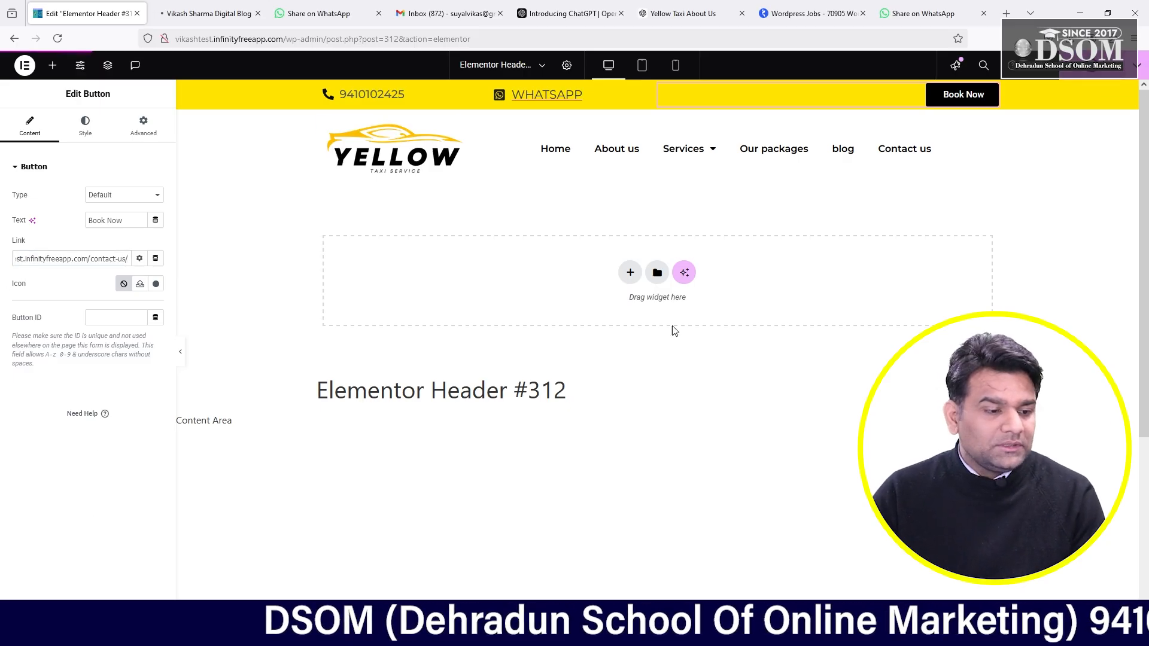
click(206, 13)
- Reload the preview and confirm Contact us and Book Now both open the contact page
click(279, 40)
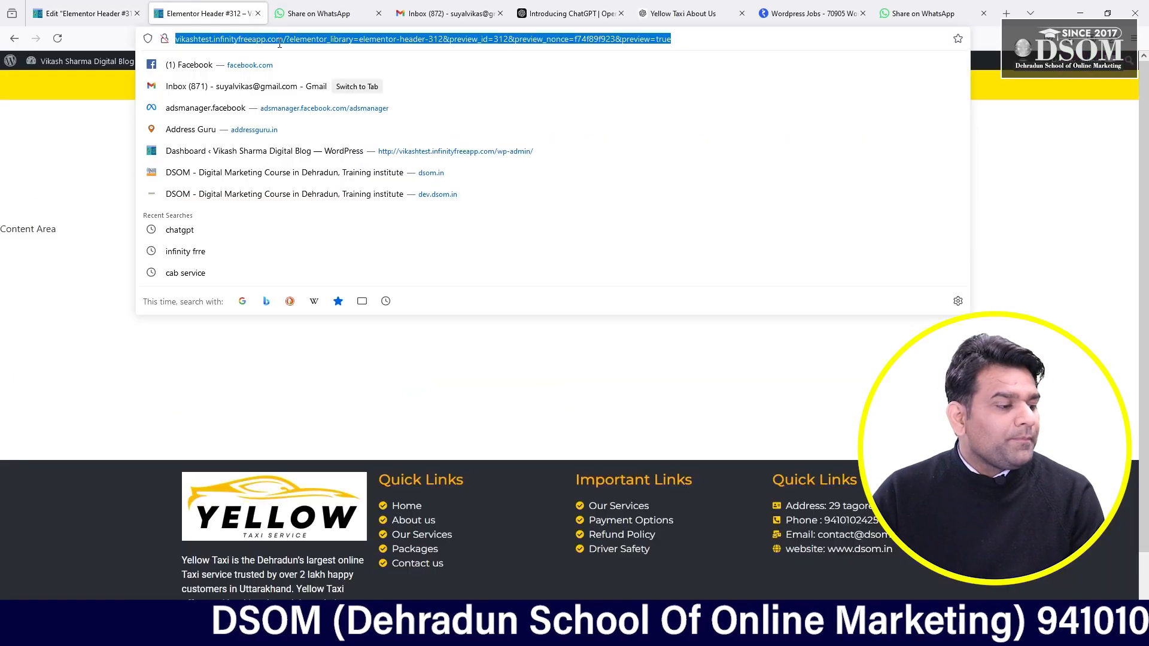
key(F5)
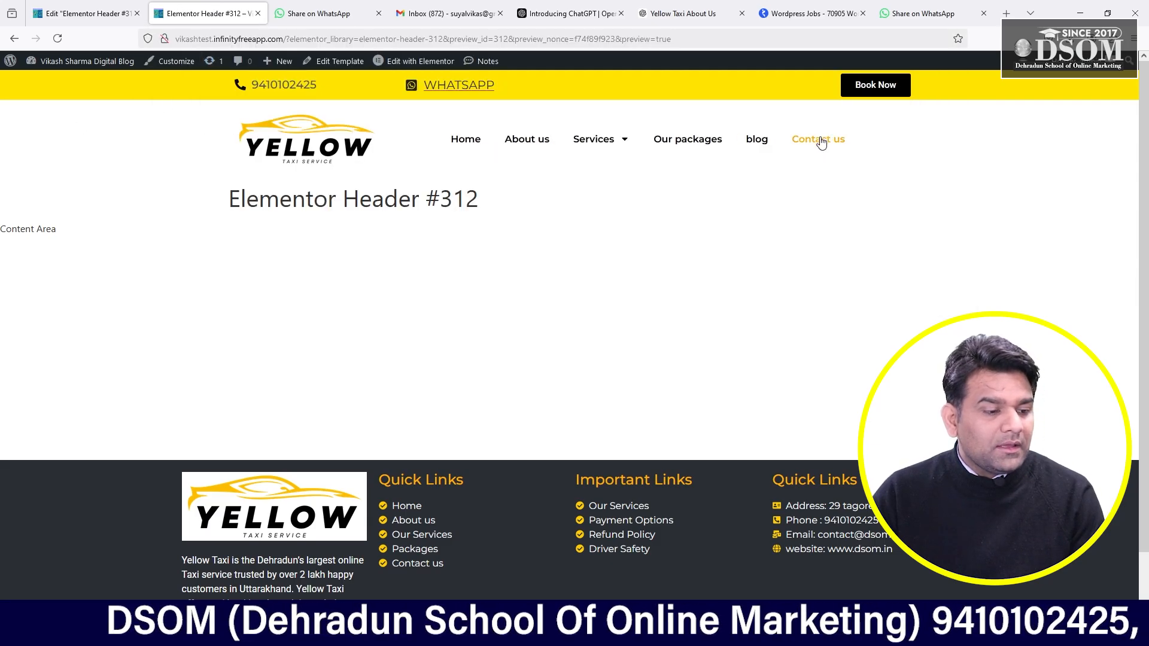
click(821, 141)
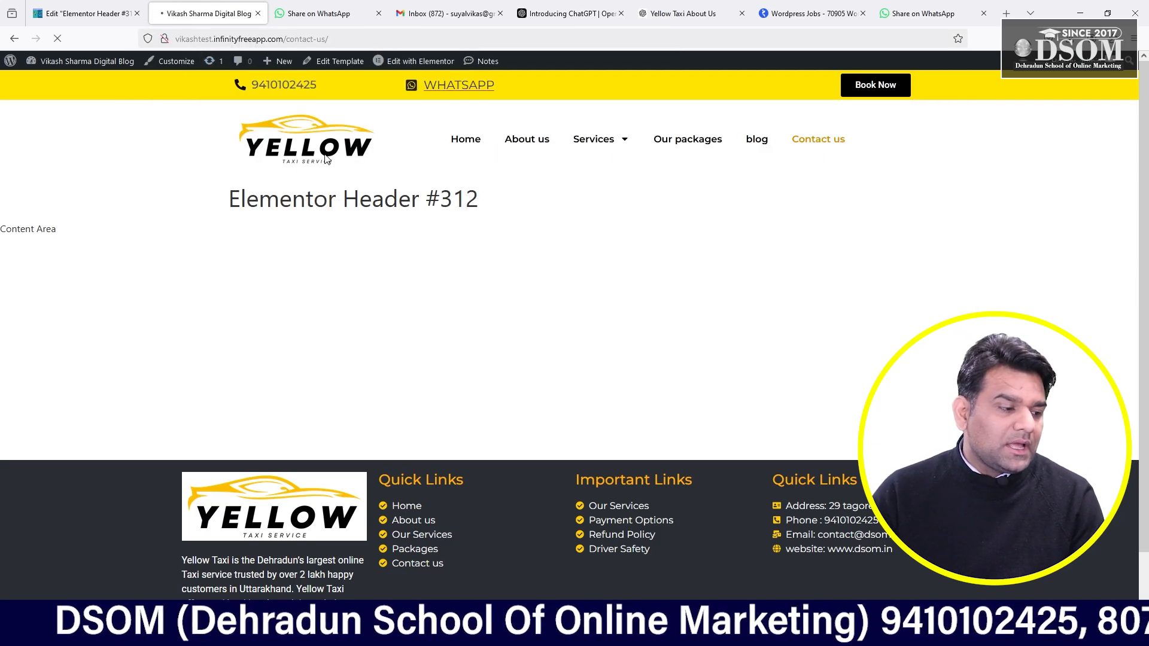
click(900, 86)
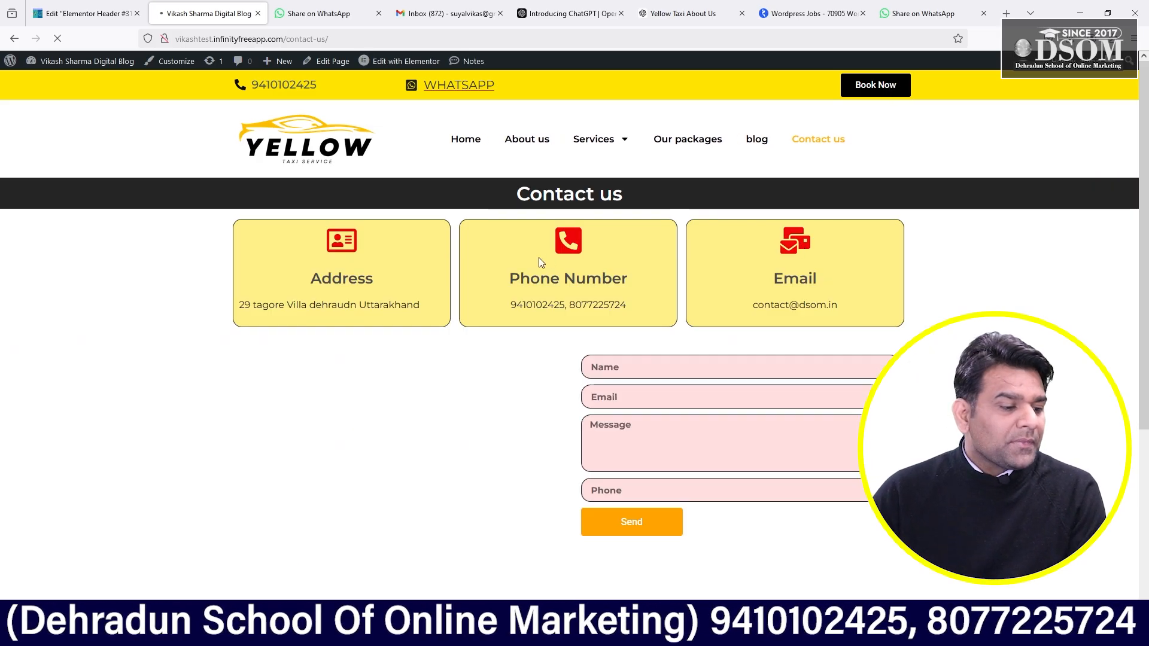
- Submit the empty contact form to check it flags the missing Email
click(681, 373)
click(649, 403)
click(636, 438)
click(621, 485)
scroll(1148, 375, down, 4)
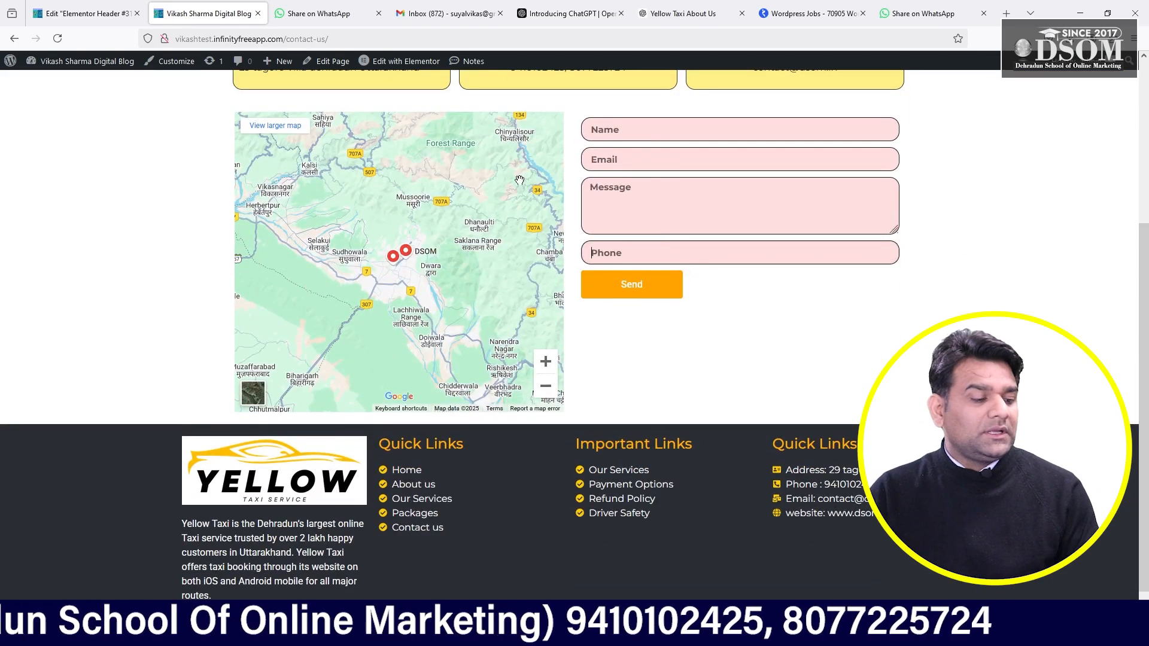
click(657, 287)
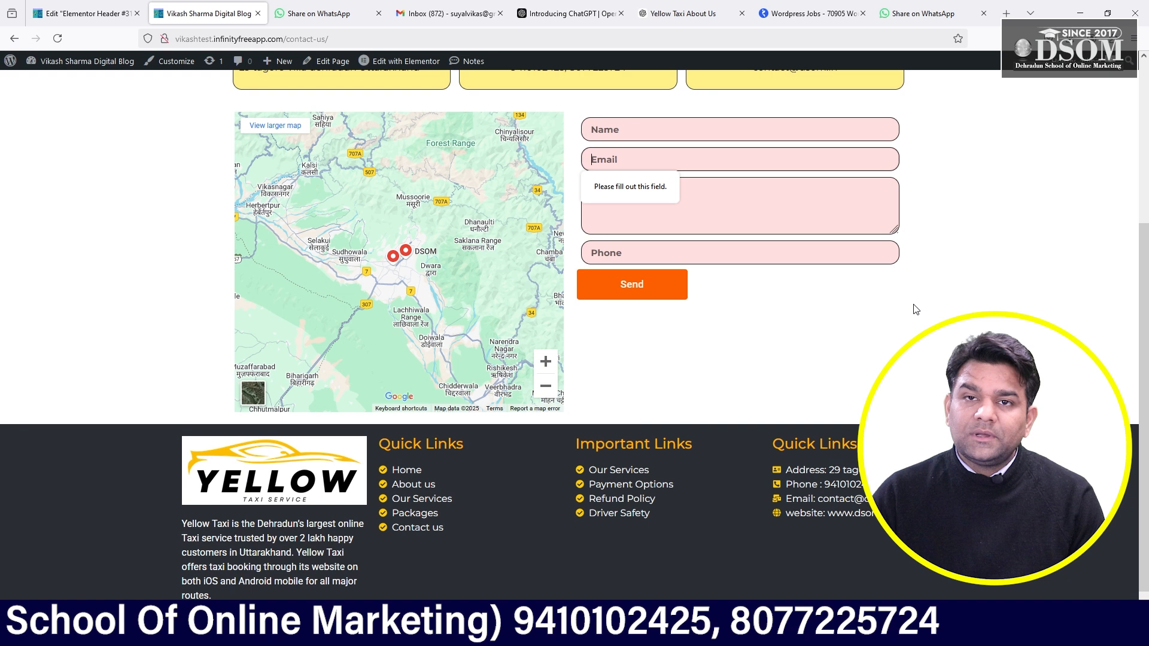
scroll(916, 310, up, 4)
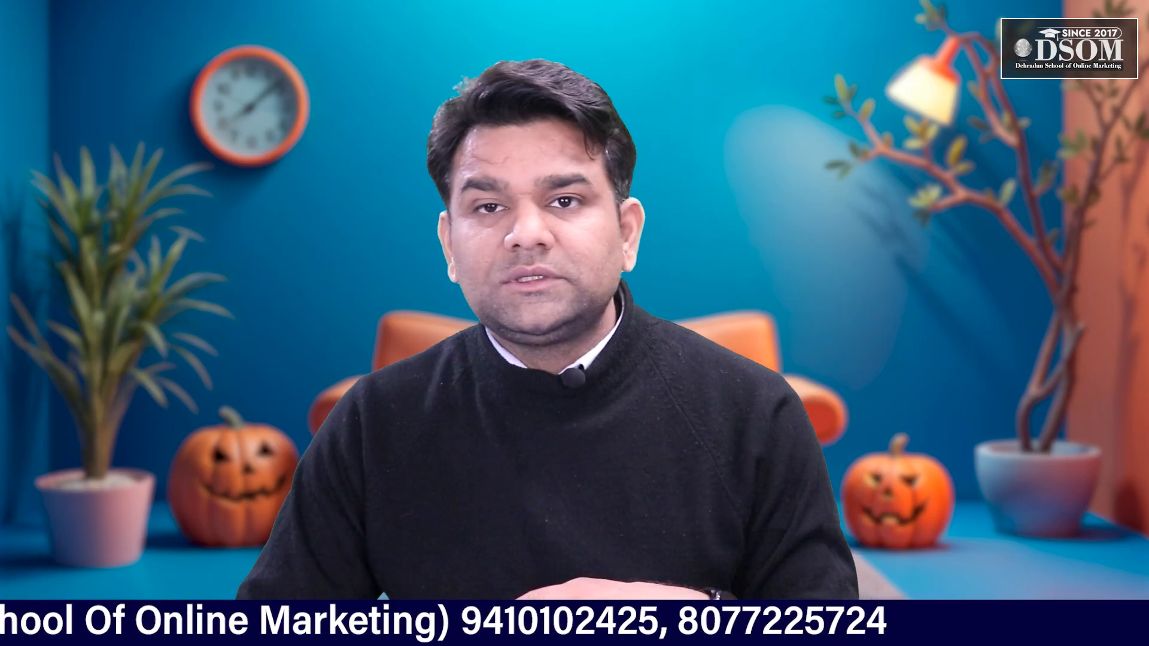